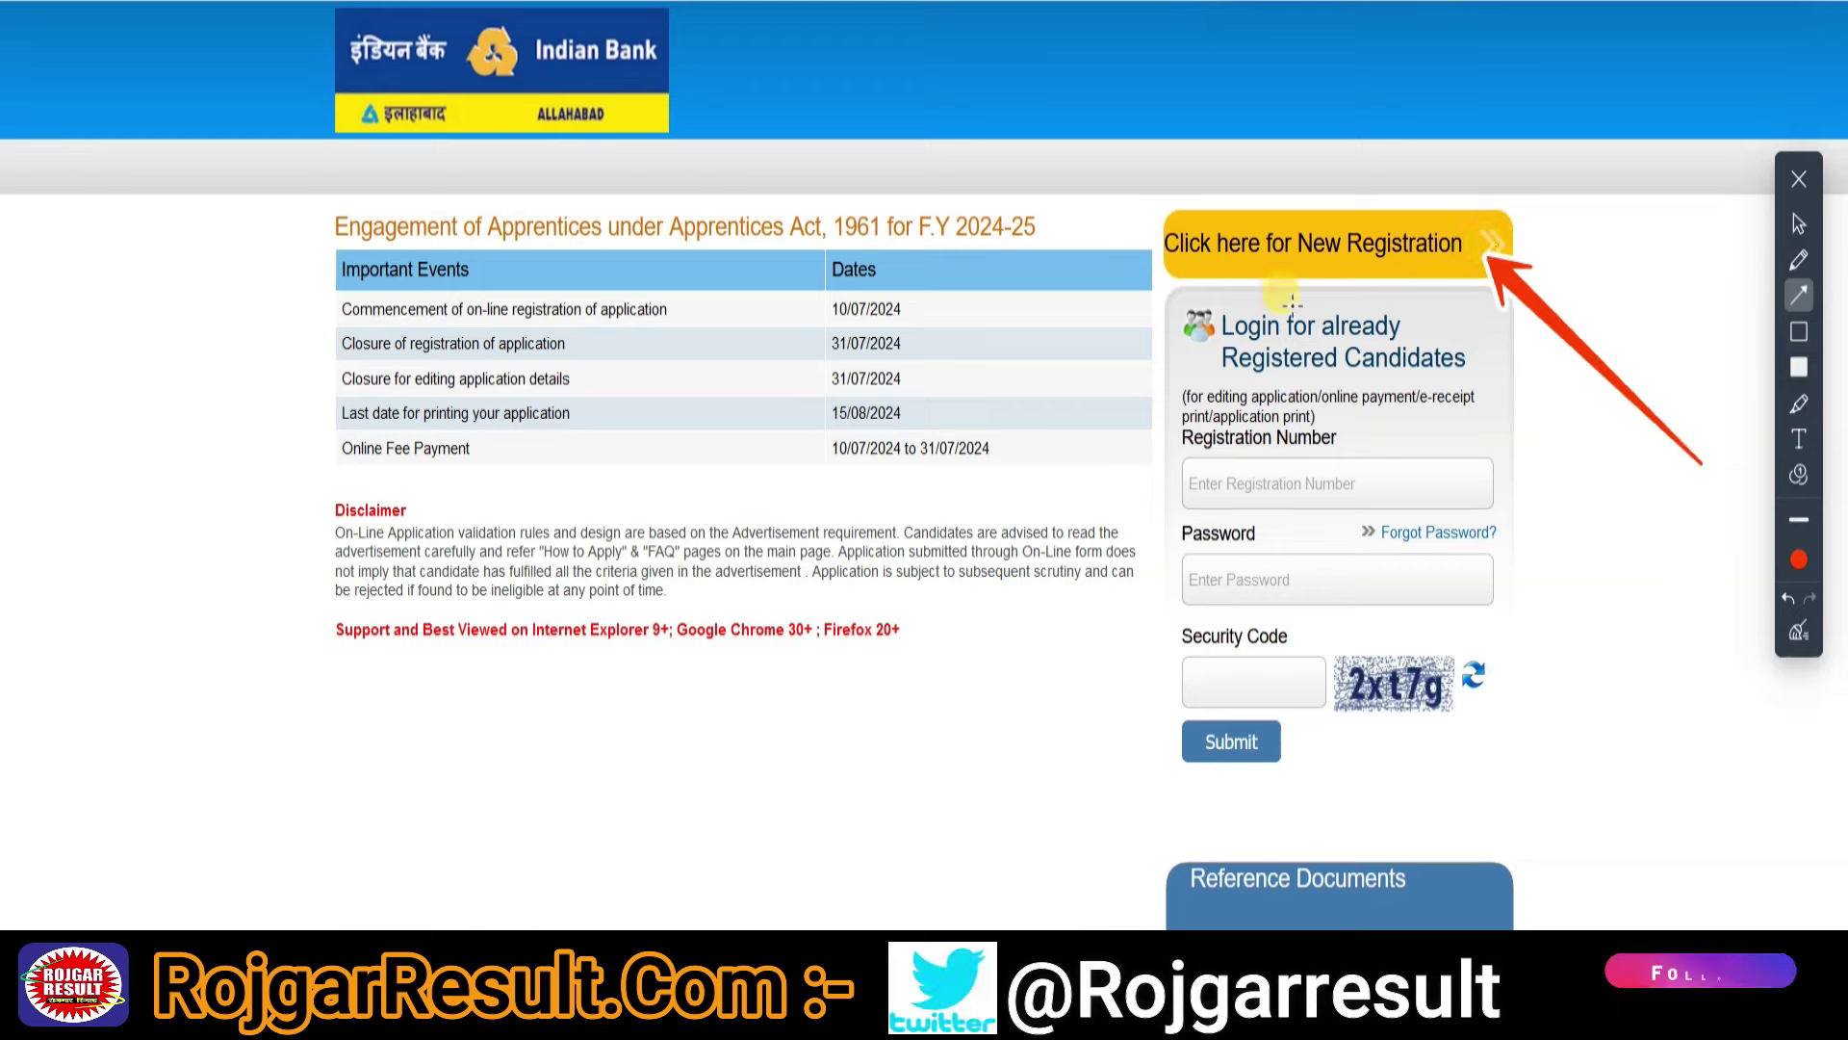
- Start a new apprentice registration and enter the applicant's first name
click(1799, 223)
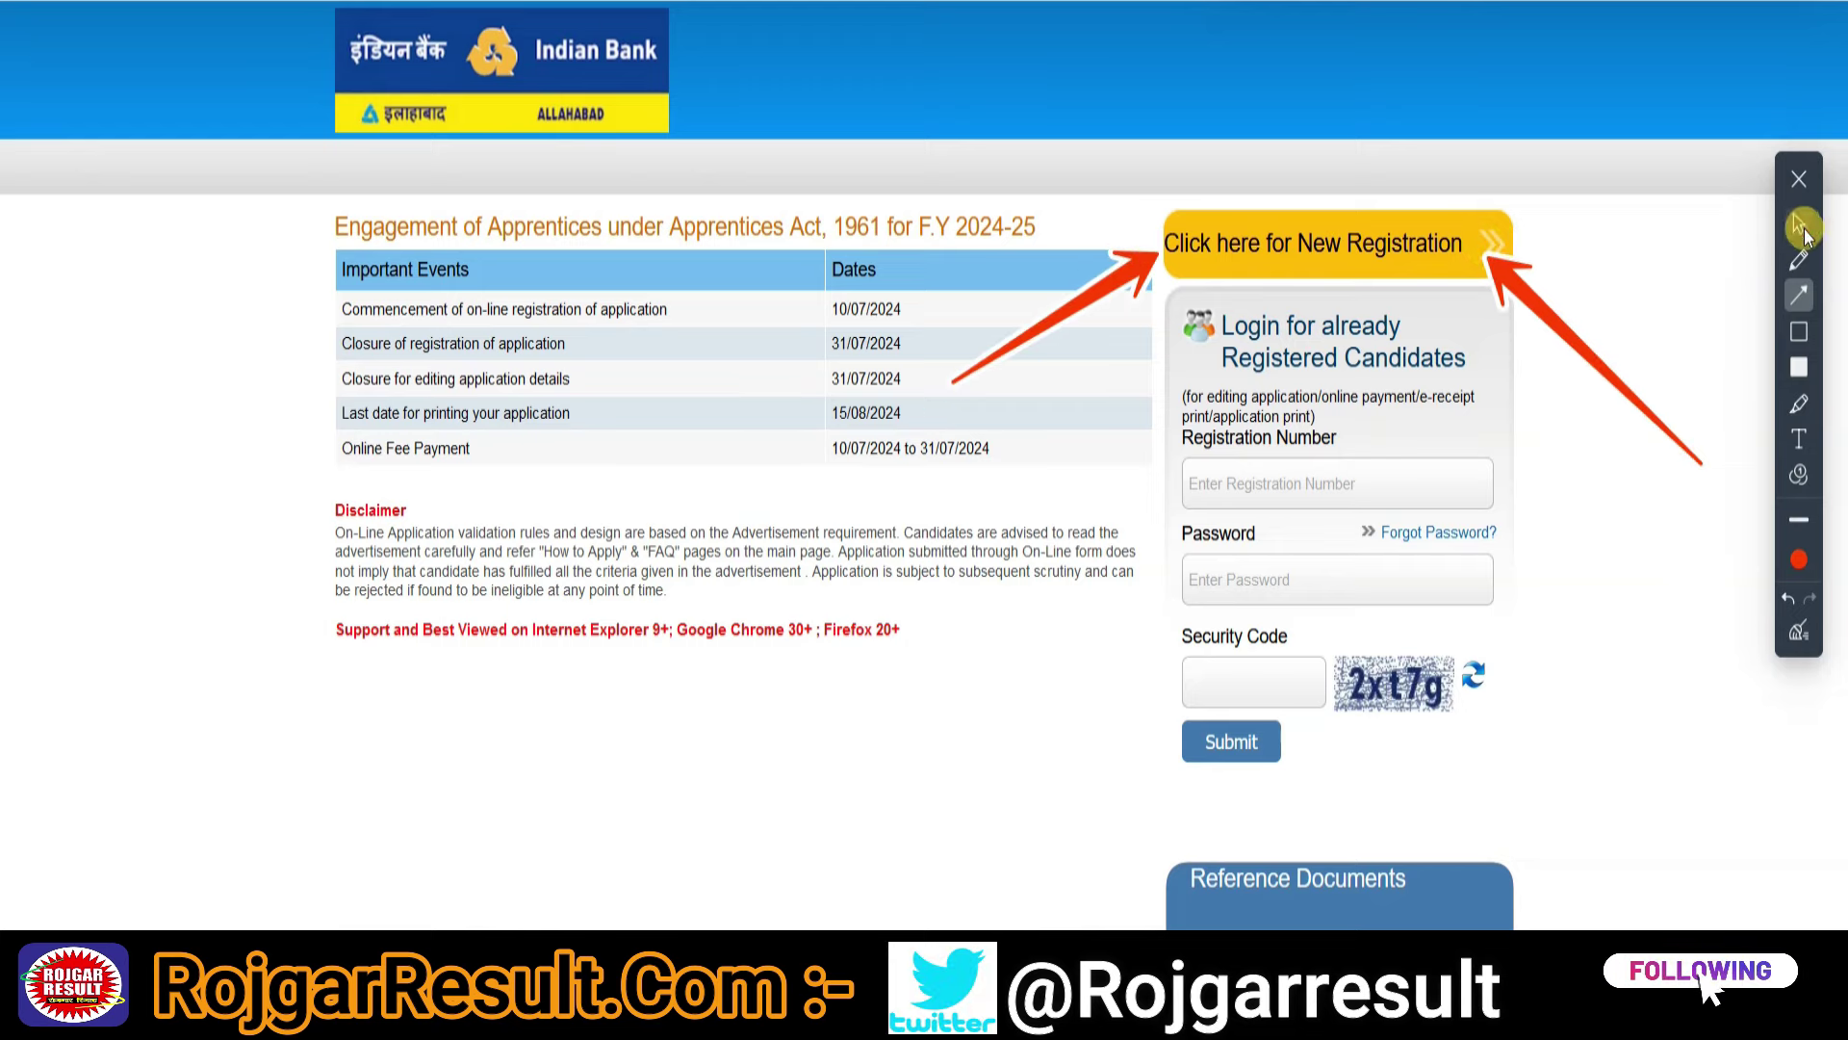
click(1358, 248)
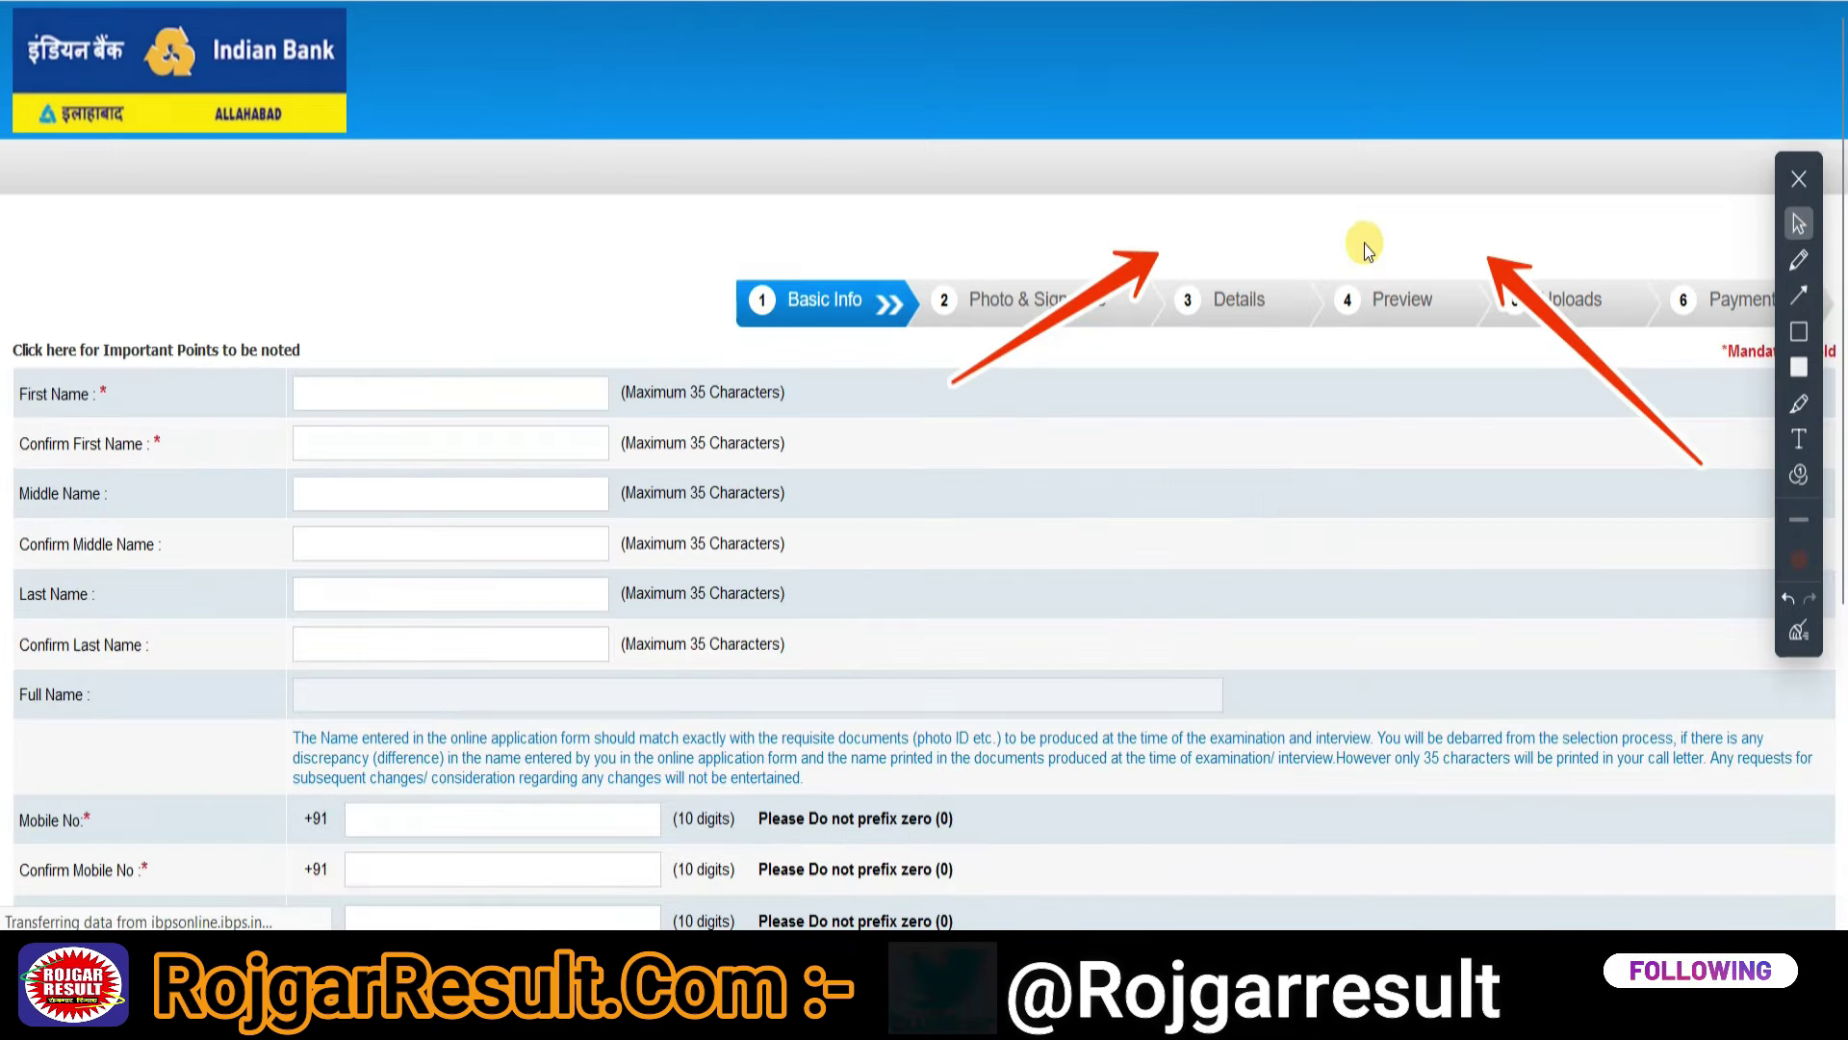
click(1795, 651)
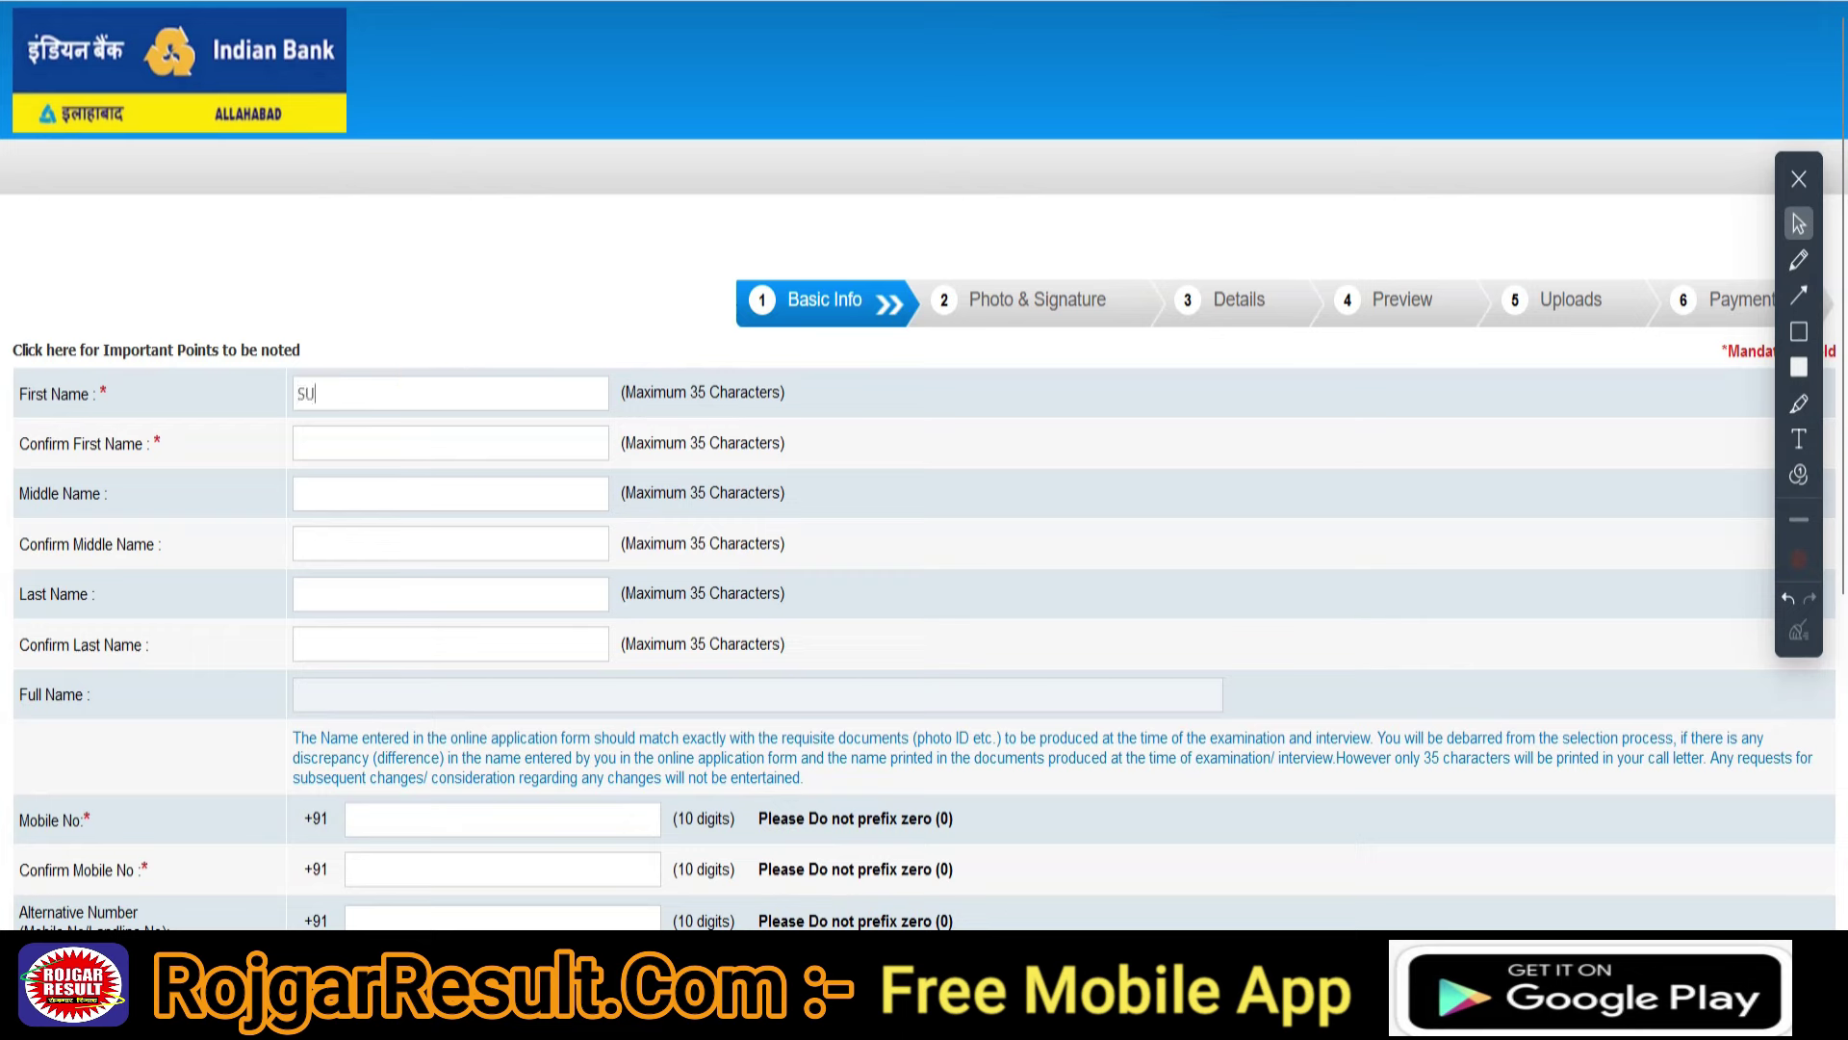
text(SURESH)
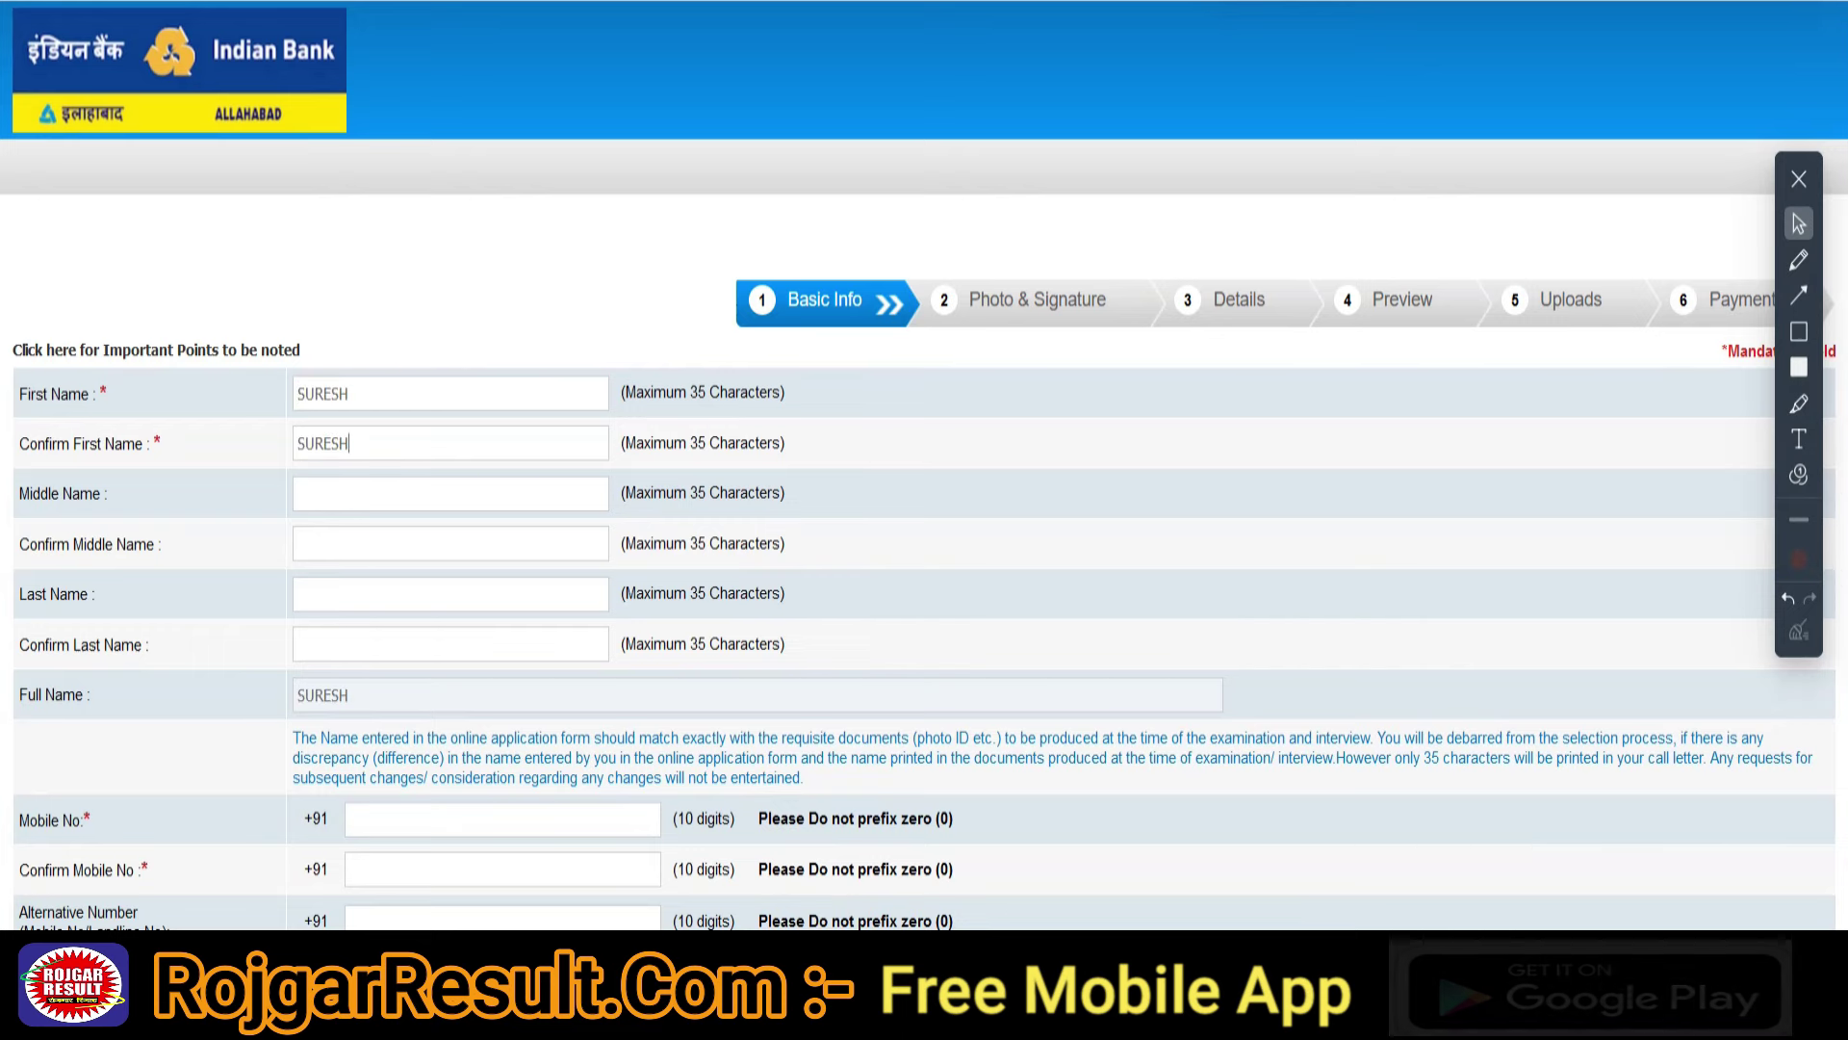
click(300, 494)
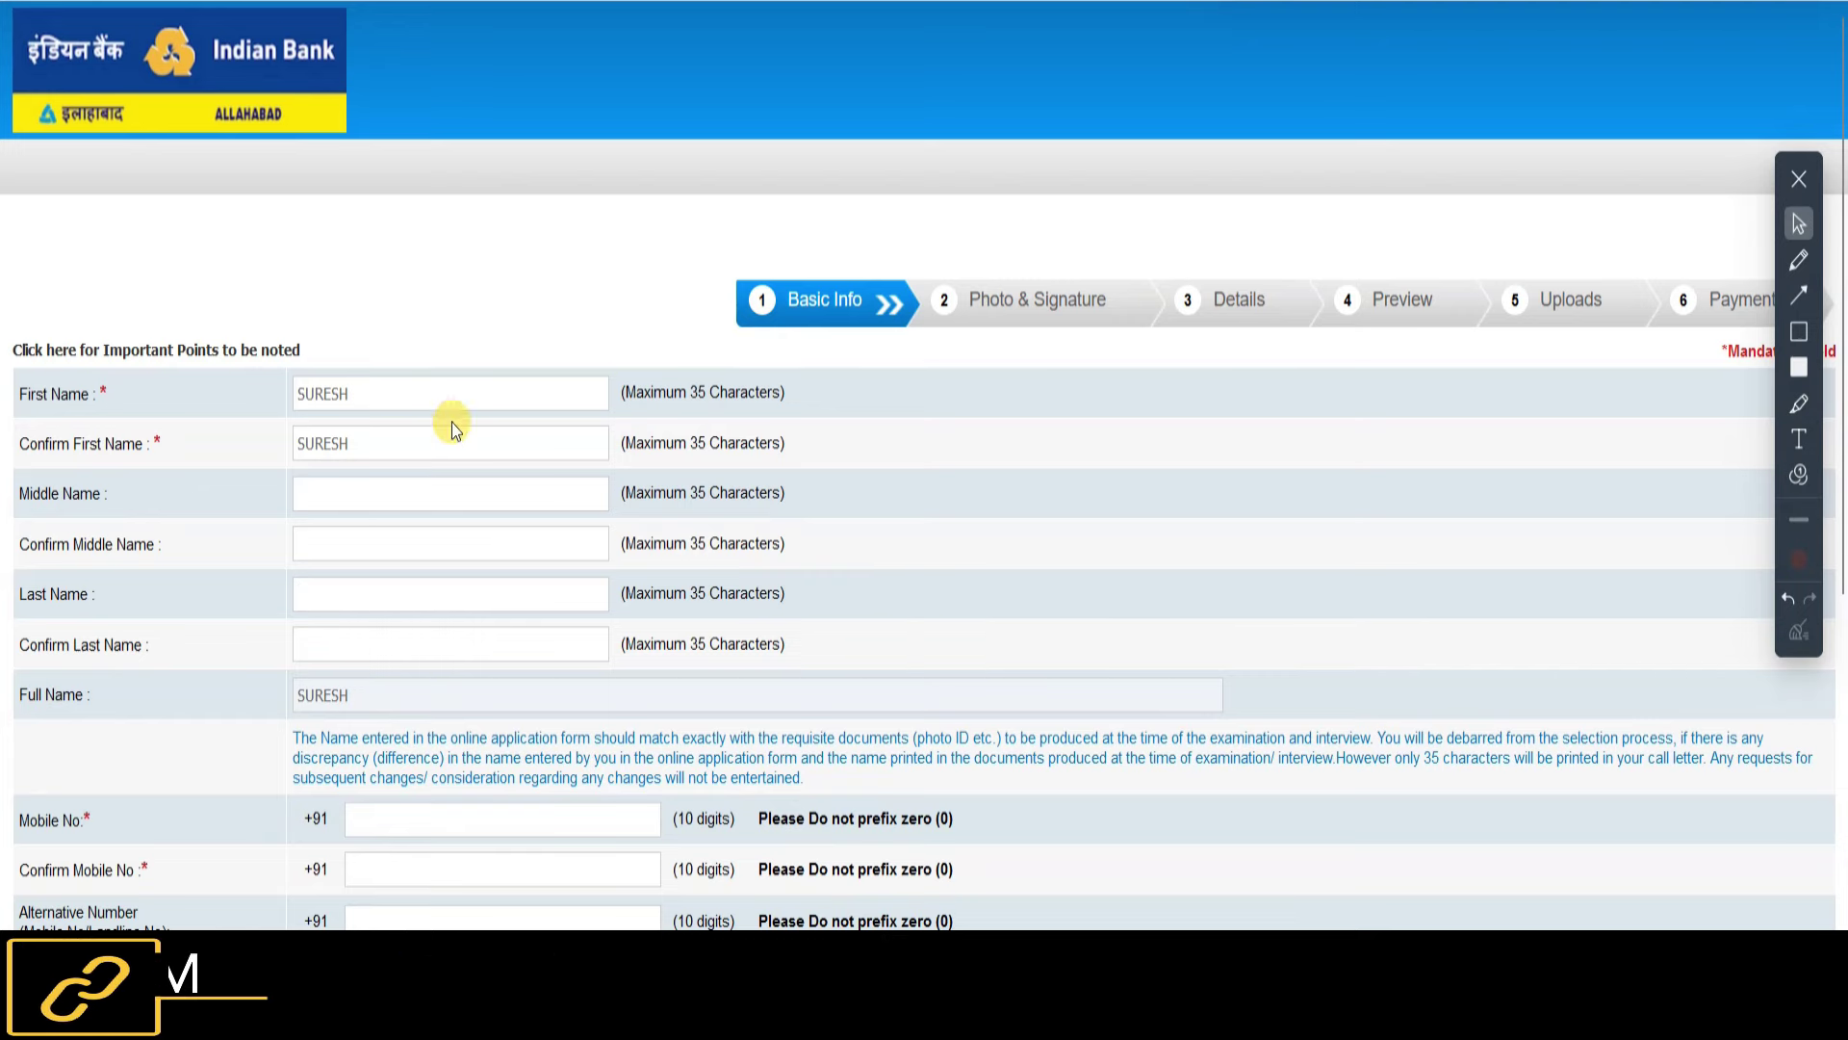
scroll(637, 584, down, 3)
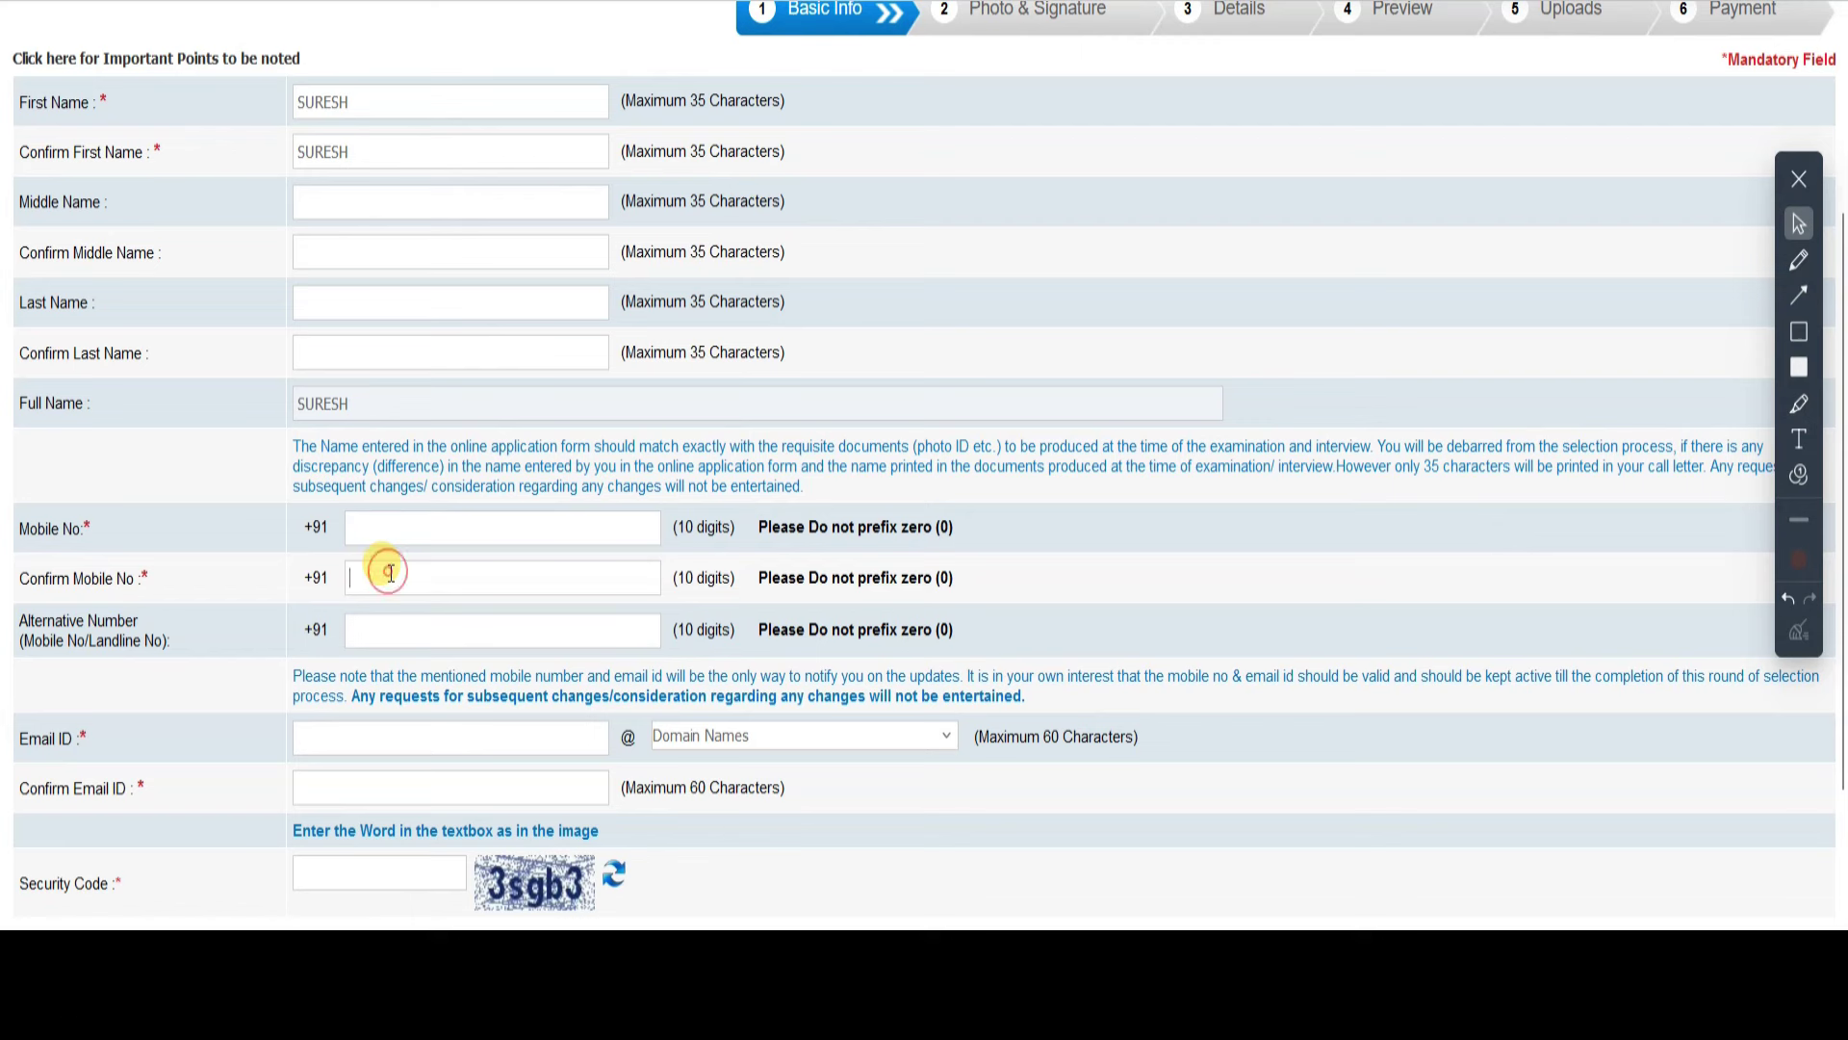
- Choose gmail.com as the email domain and enter the security code
click(364, 743)
click(803, 735)
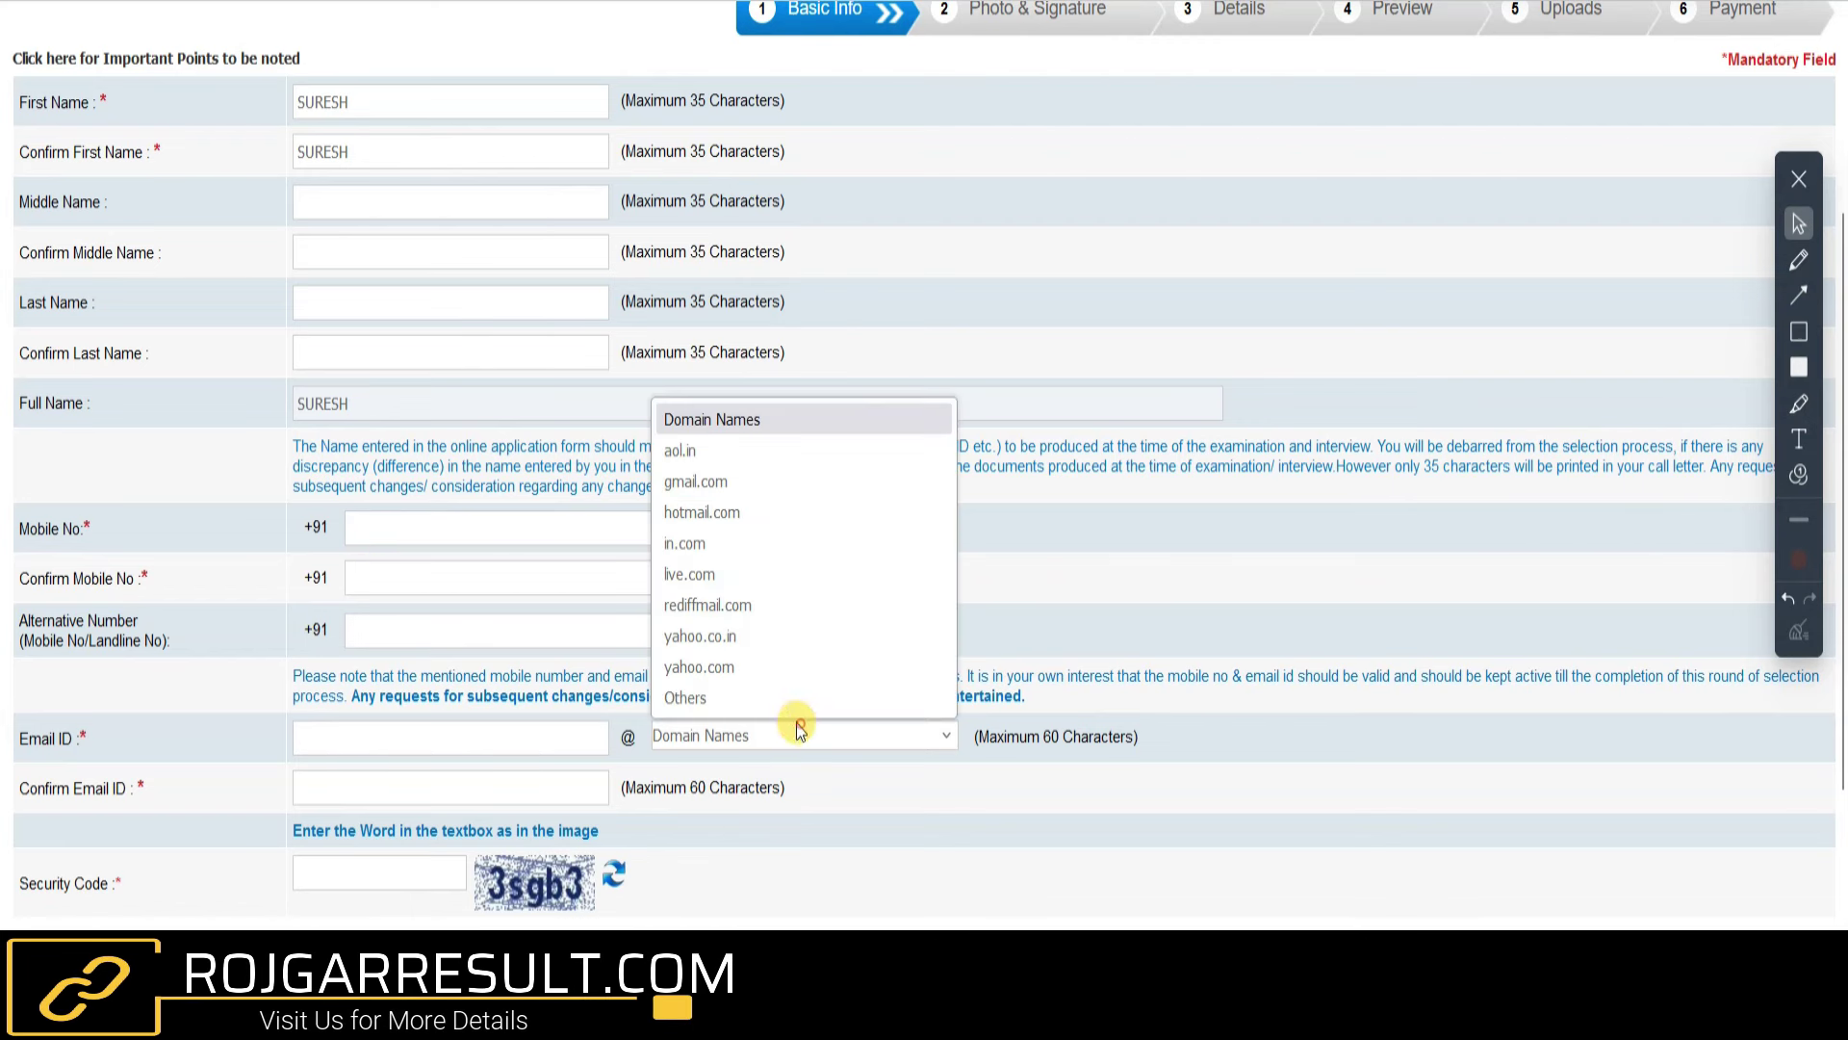
click(709, 485)
scroll(354, 793, down, 2)
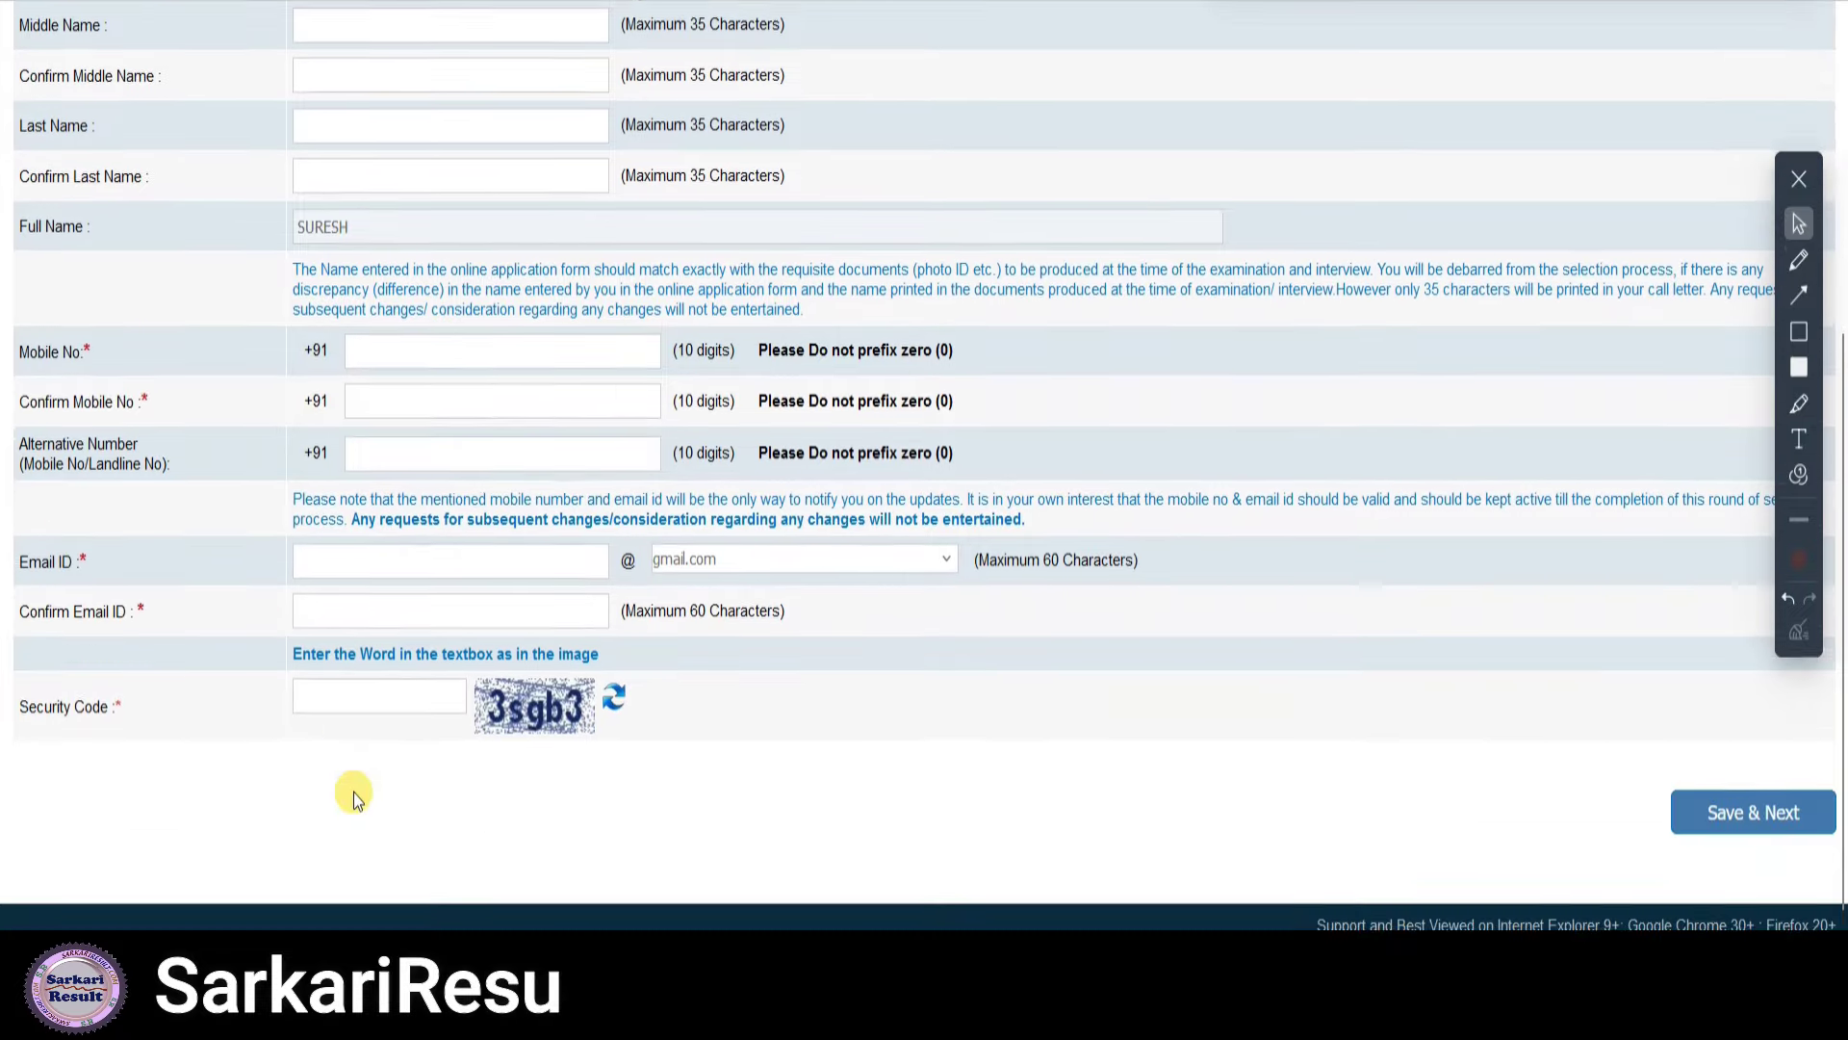
click(398, 683)
text(3)
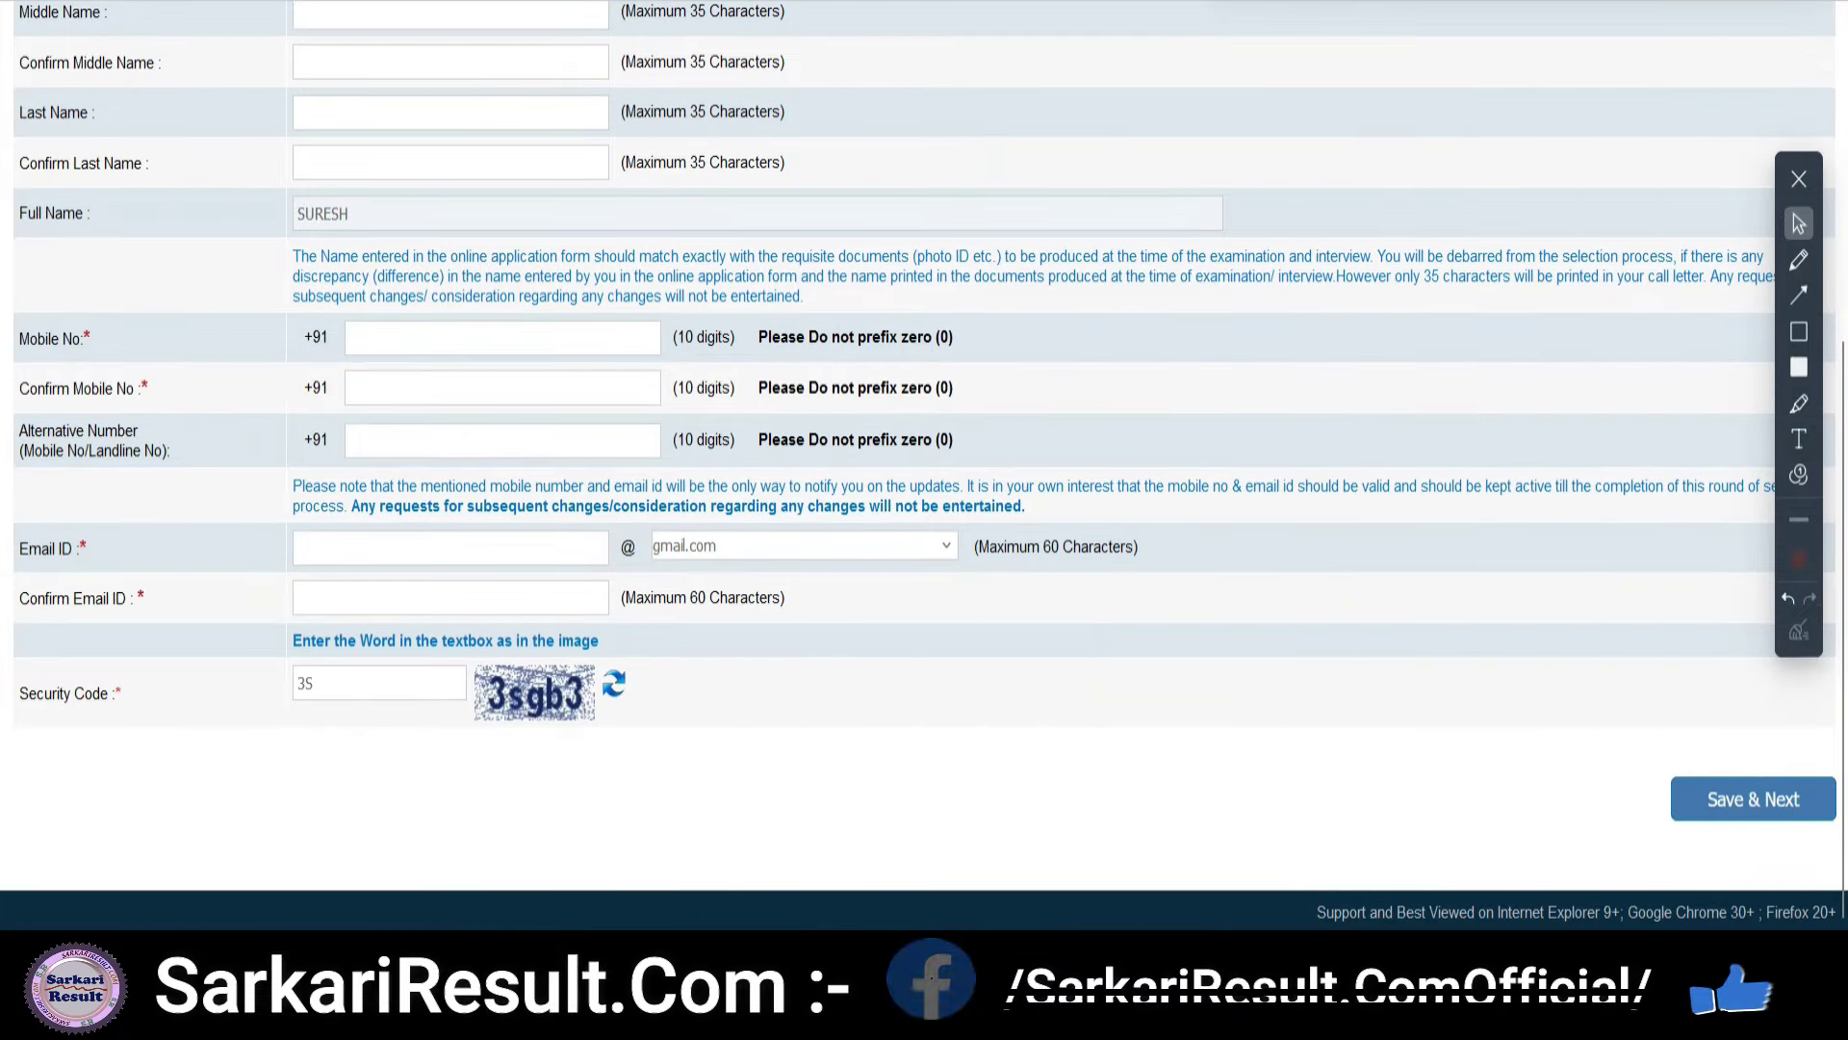
text(sgb3)
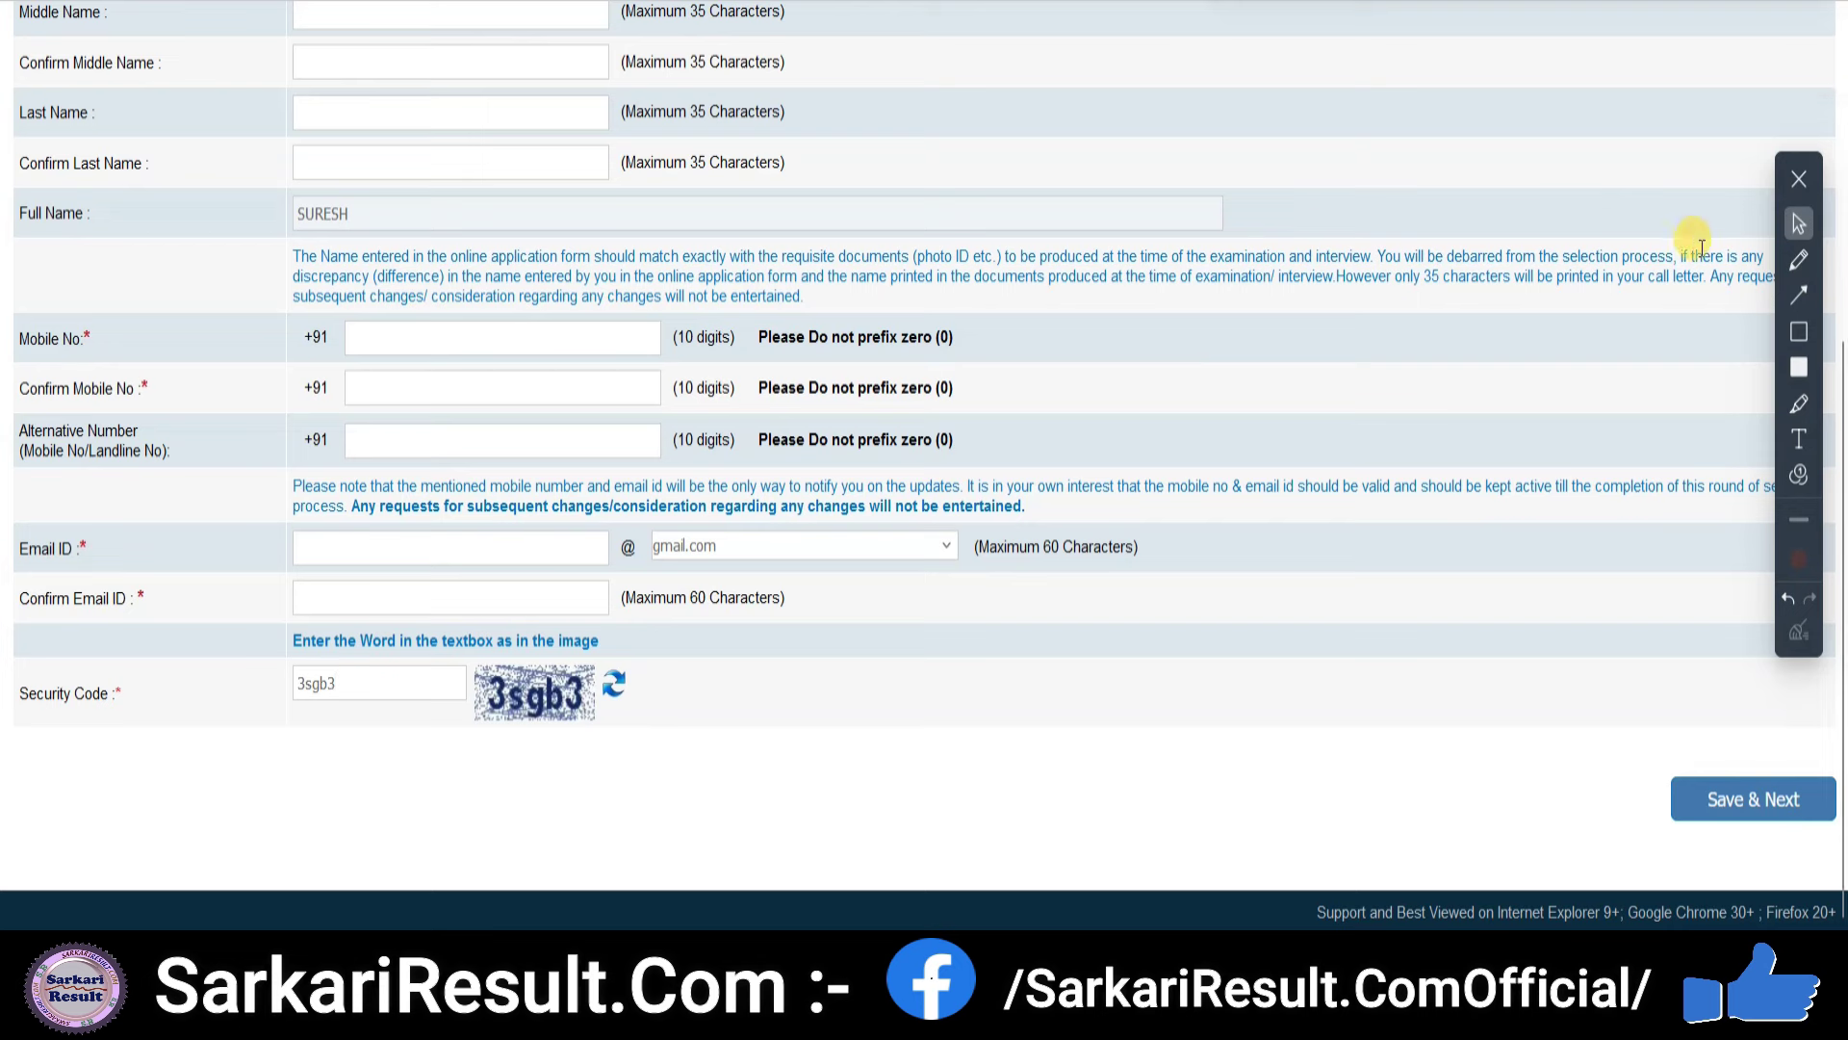
click(1799, 294)
drag(1397, 605, 1671, 767)
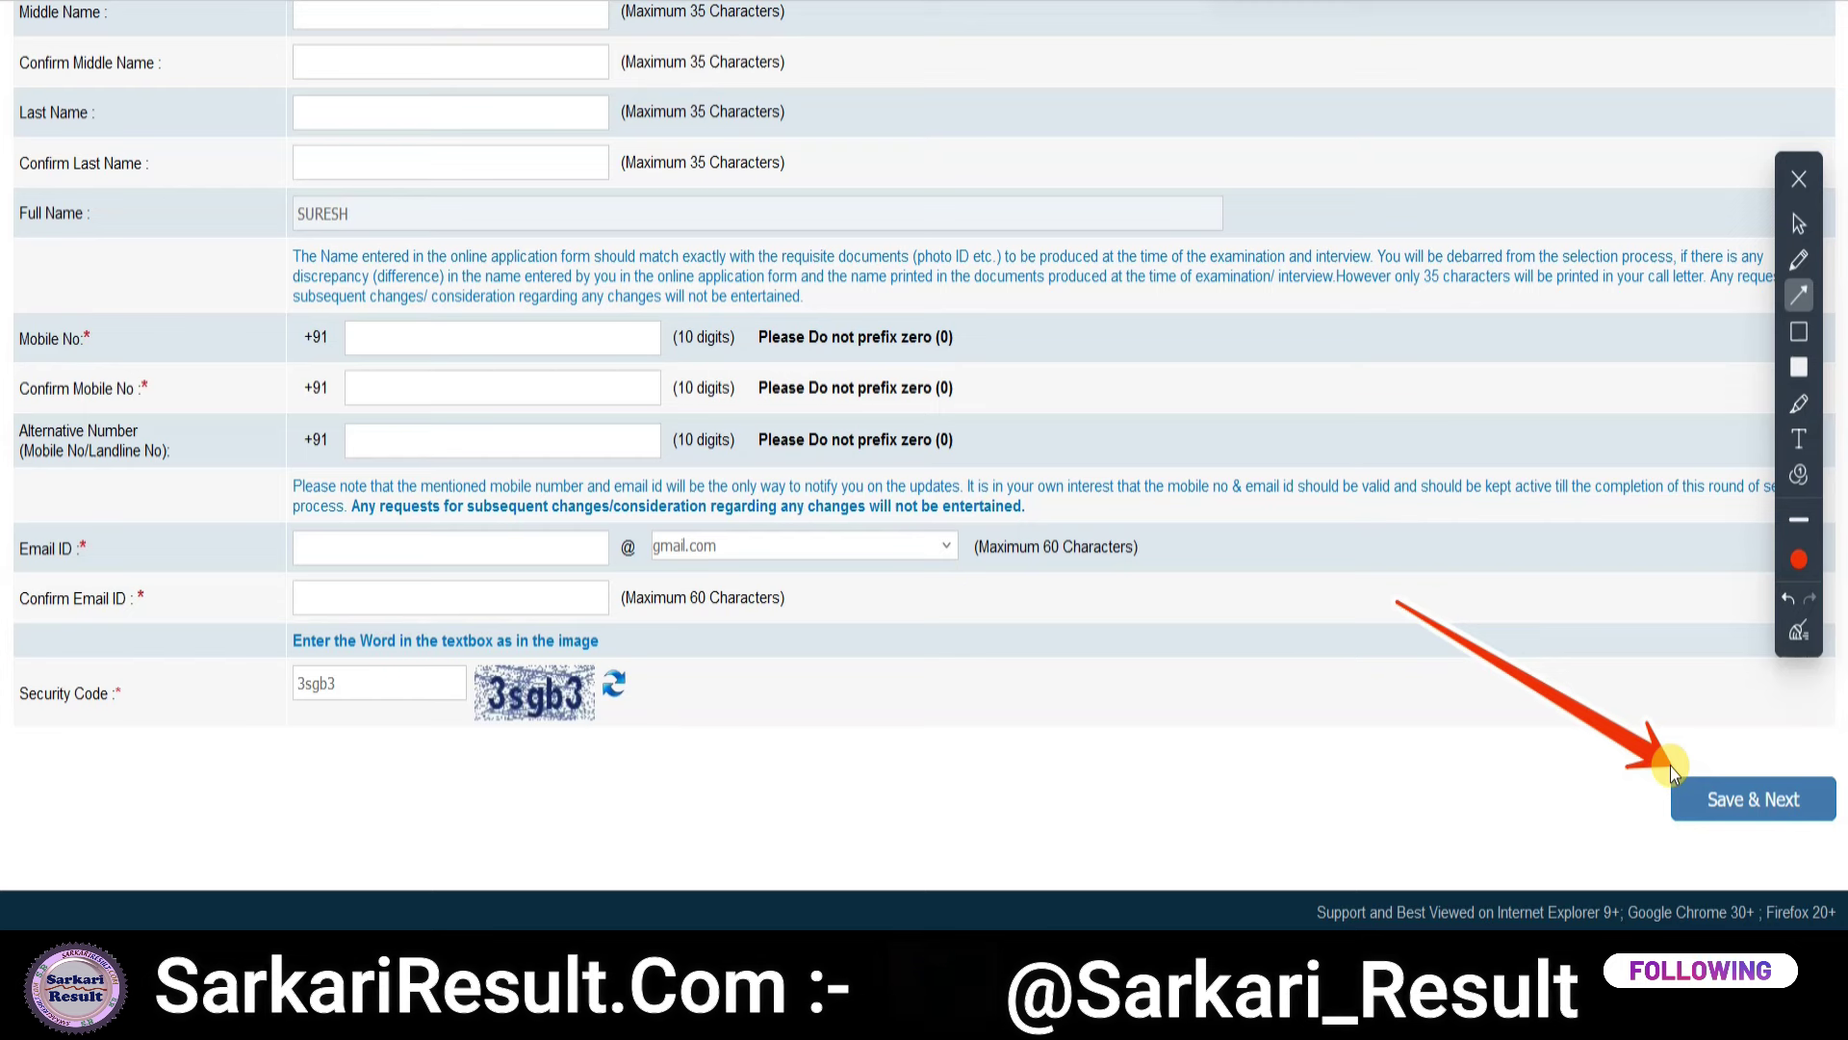
- Submit the Basic Info to receive a provisional registration number and reach Photo & Signature
drag(1238, 895, 1677, 805)
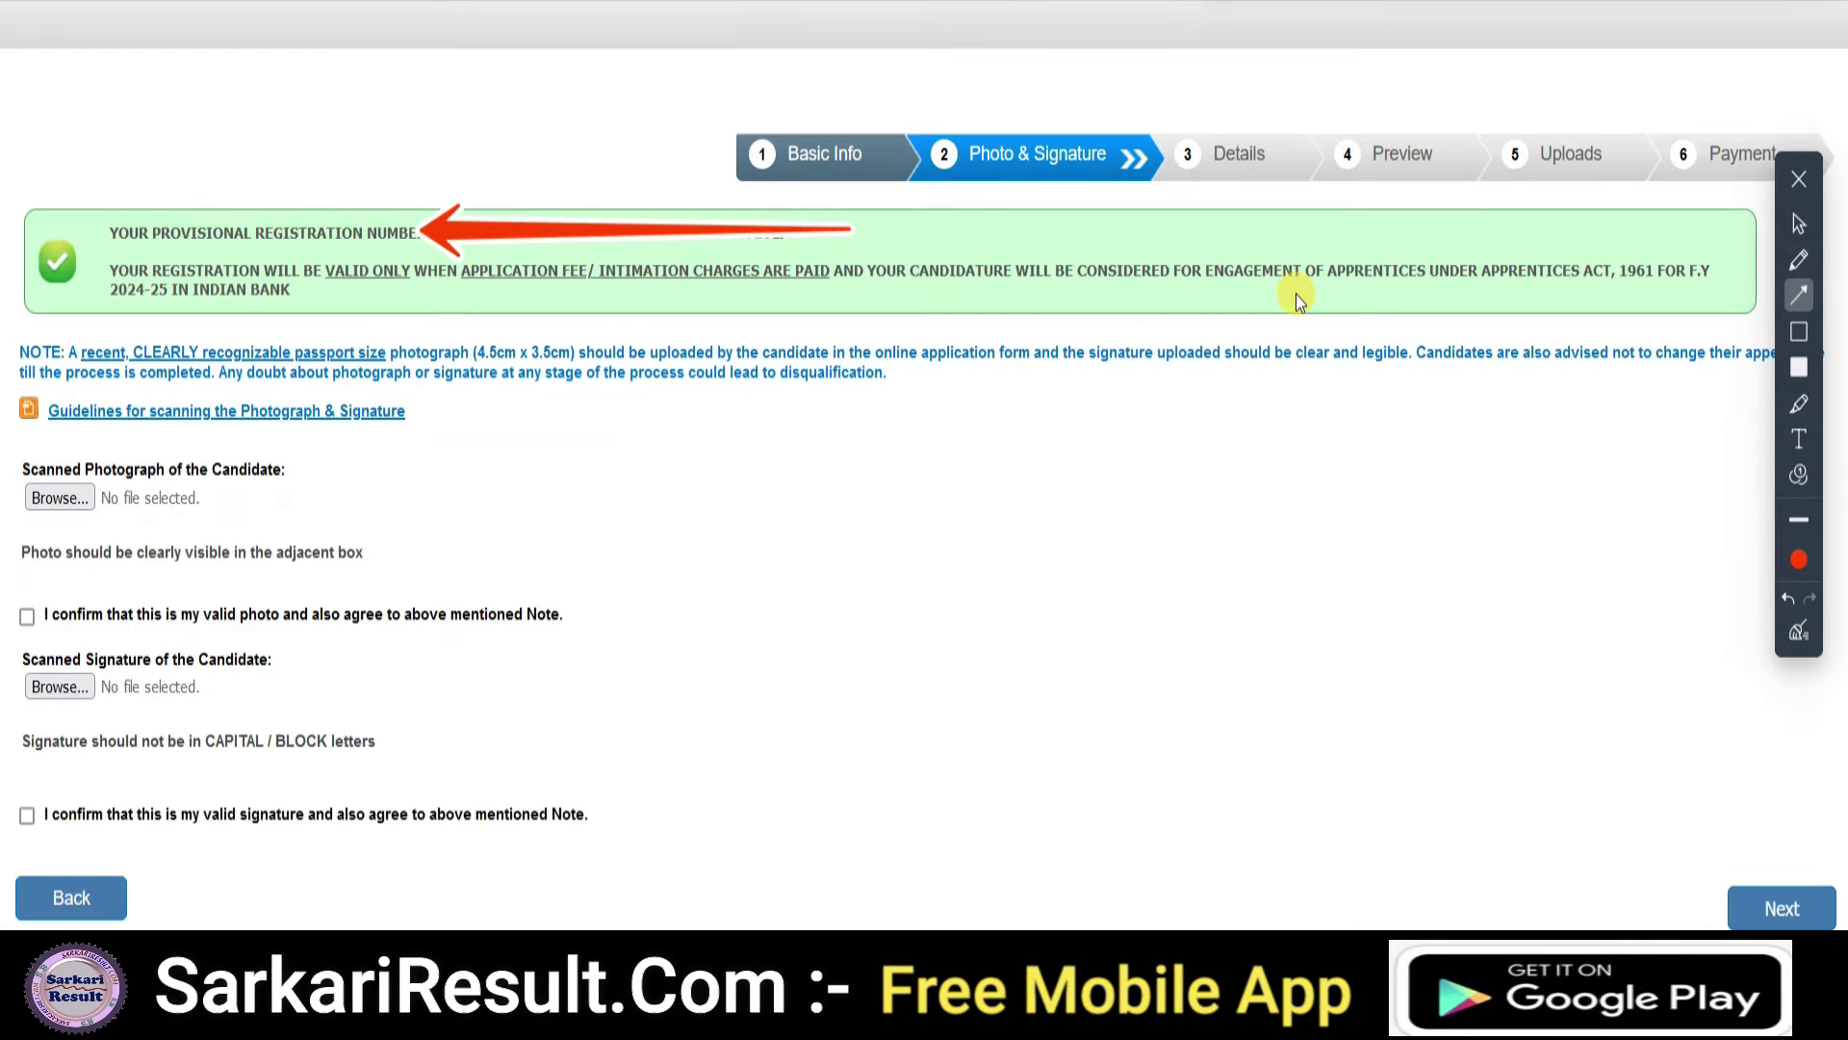
drag(66, 88, 124, 205)
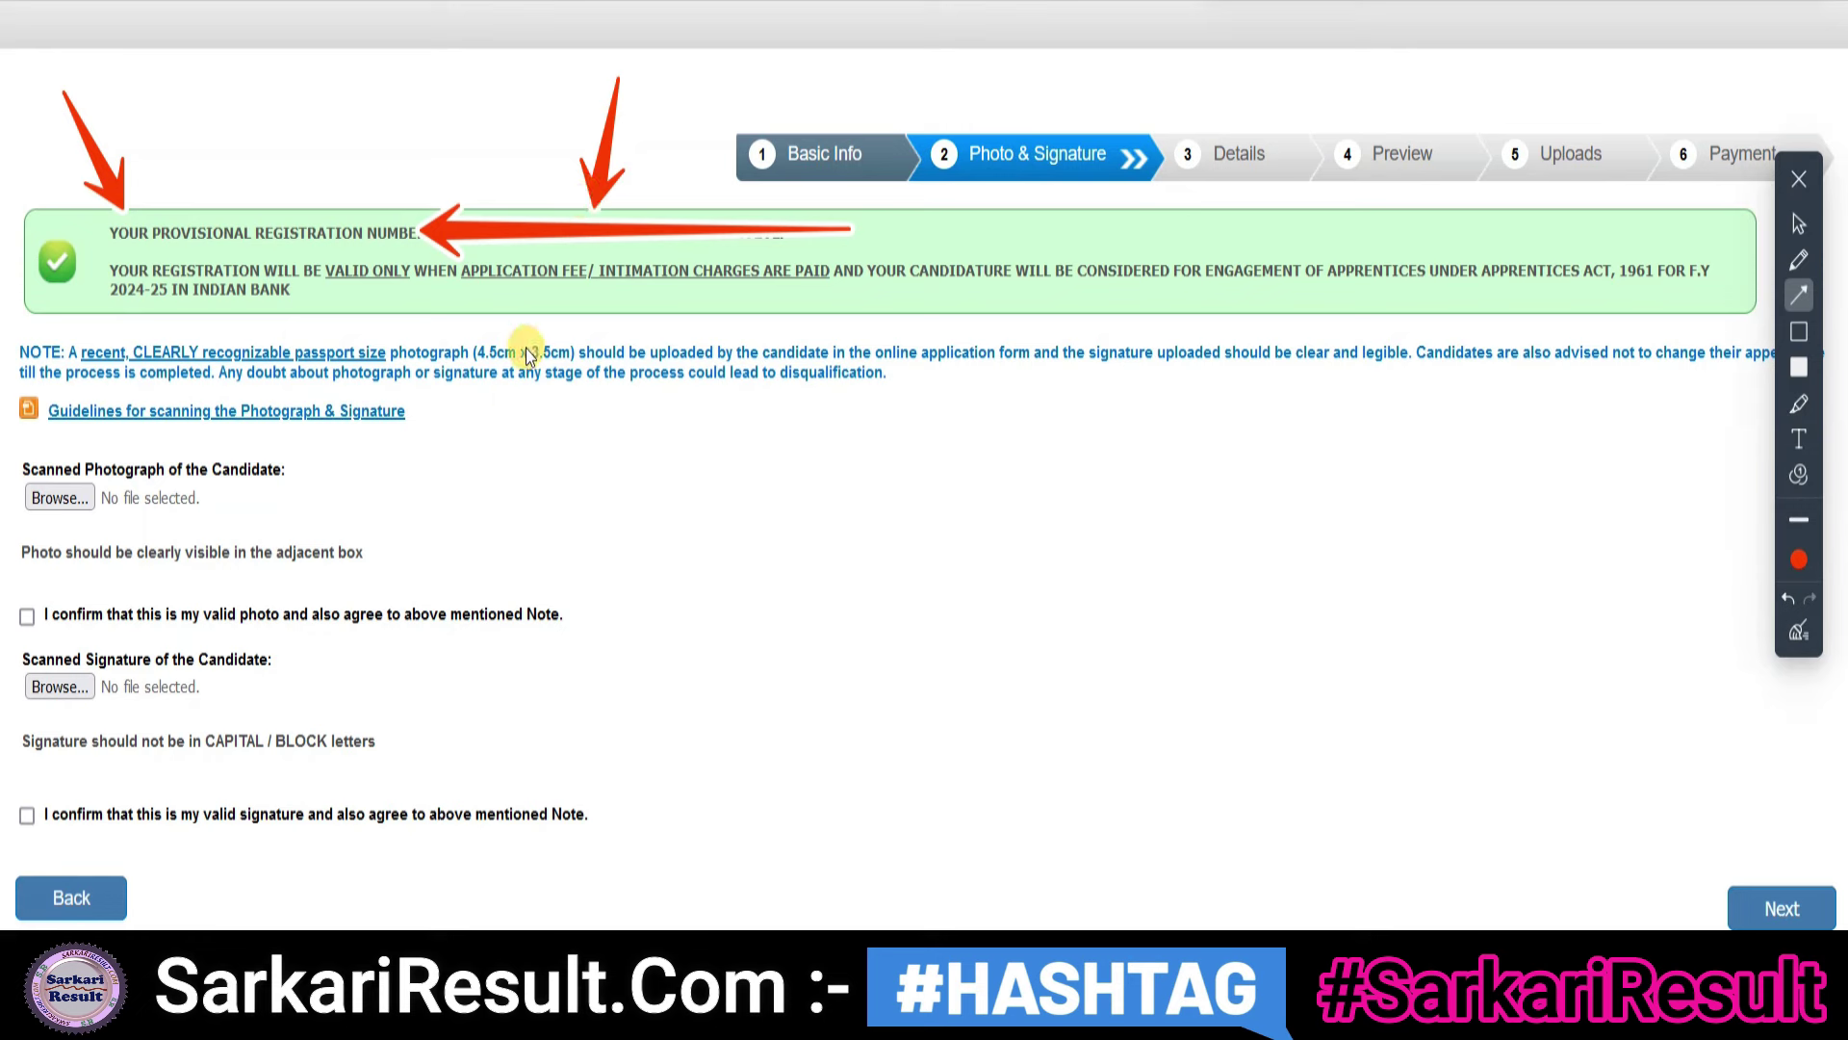
drag(693, 500, 211, 500)
drag(728, 689, 214, 696)
click(1799, 223)
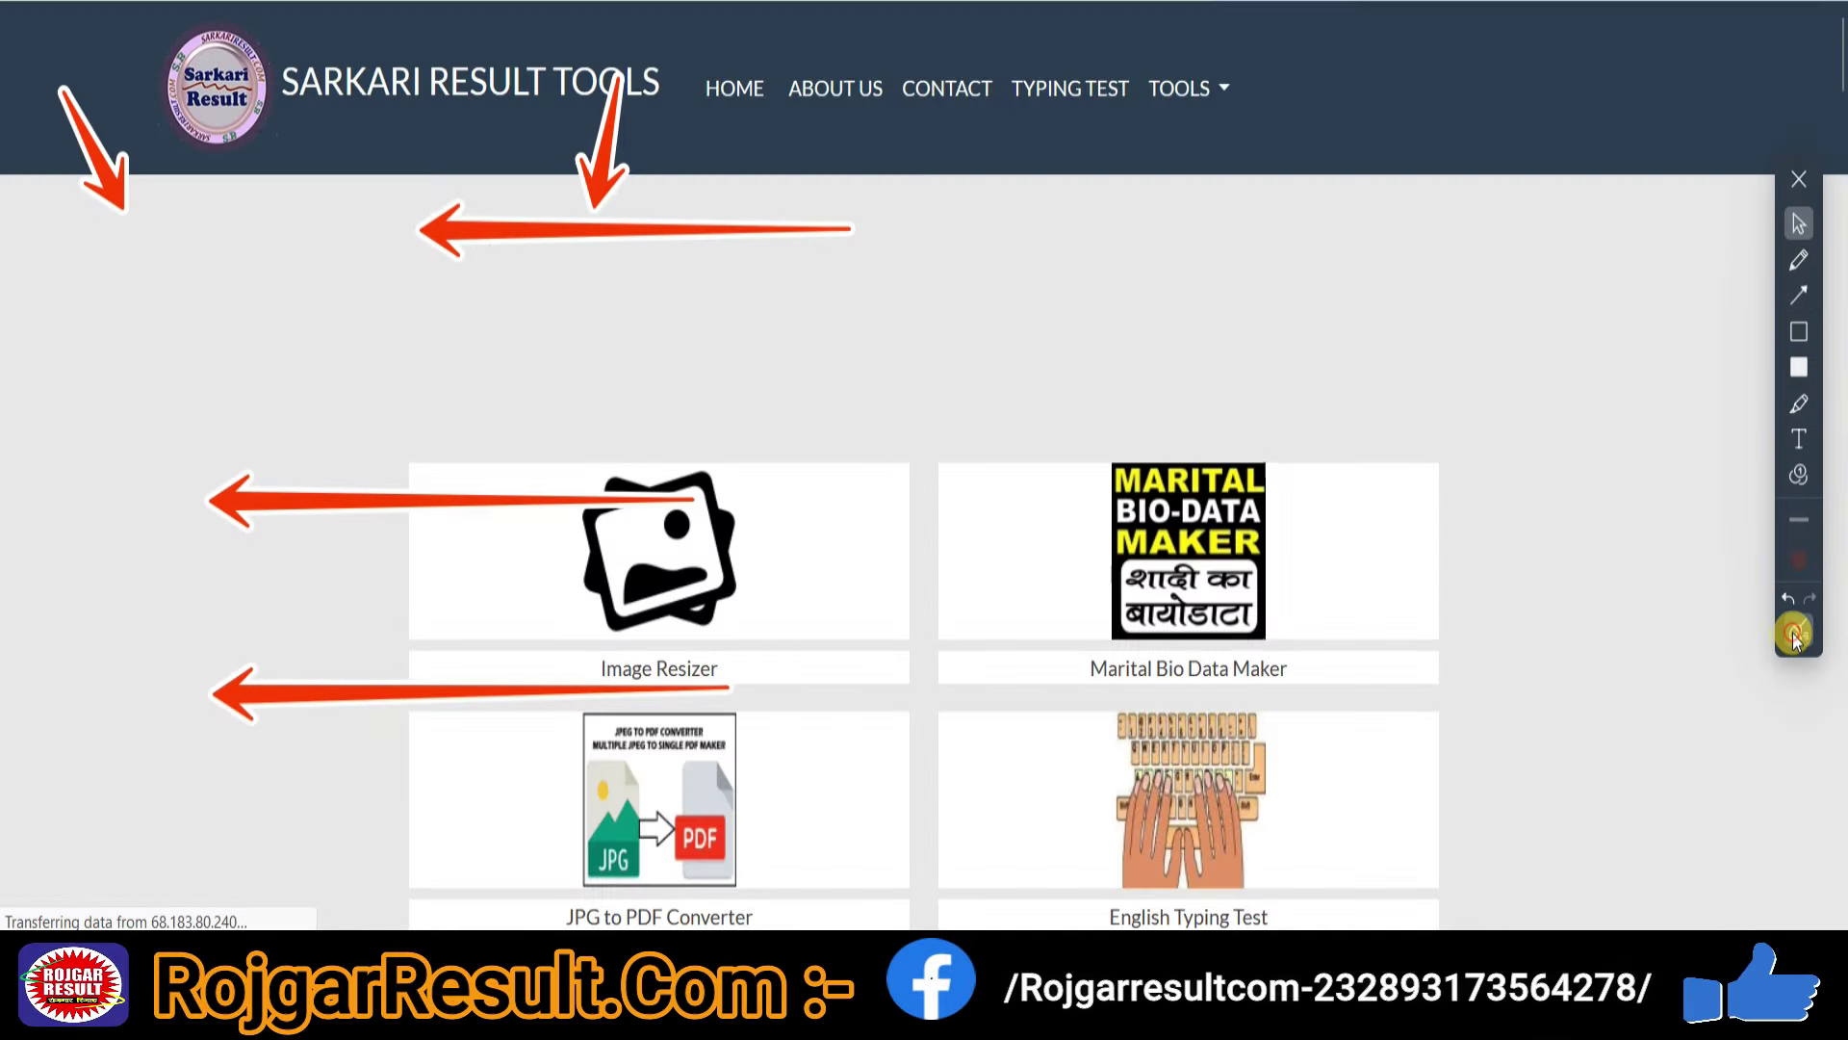
- Open the Image Resizer tool from Sarkari Result Tools in a new tab
click(1797, 630)
scroll(1472, 442, down, 5)
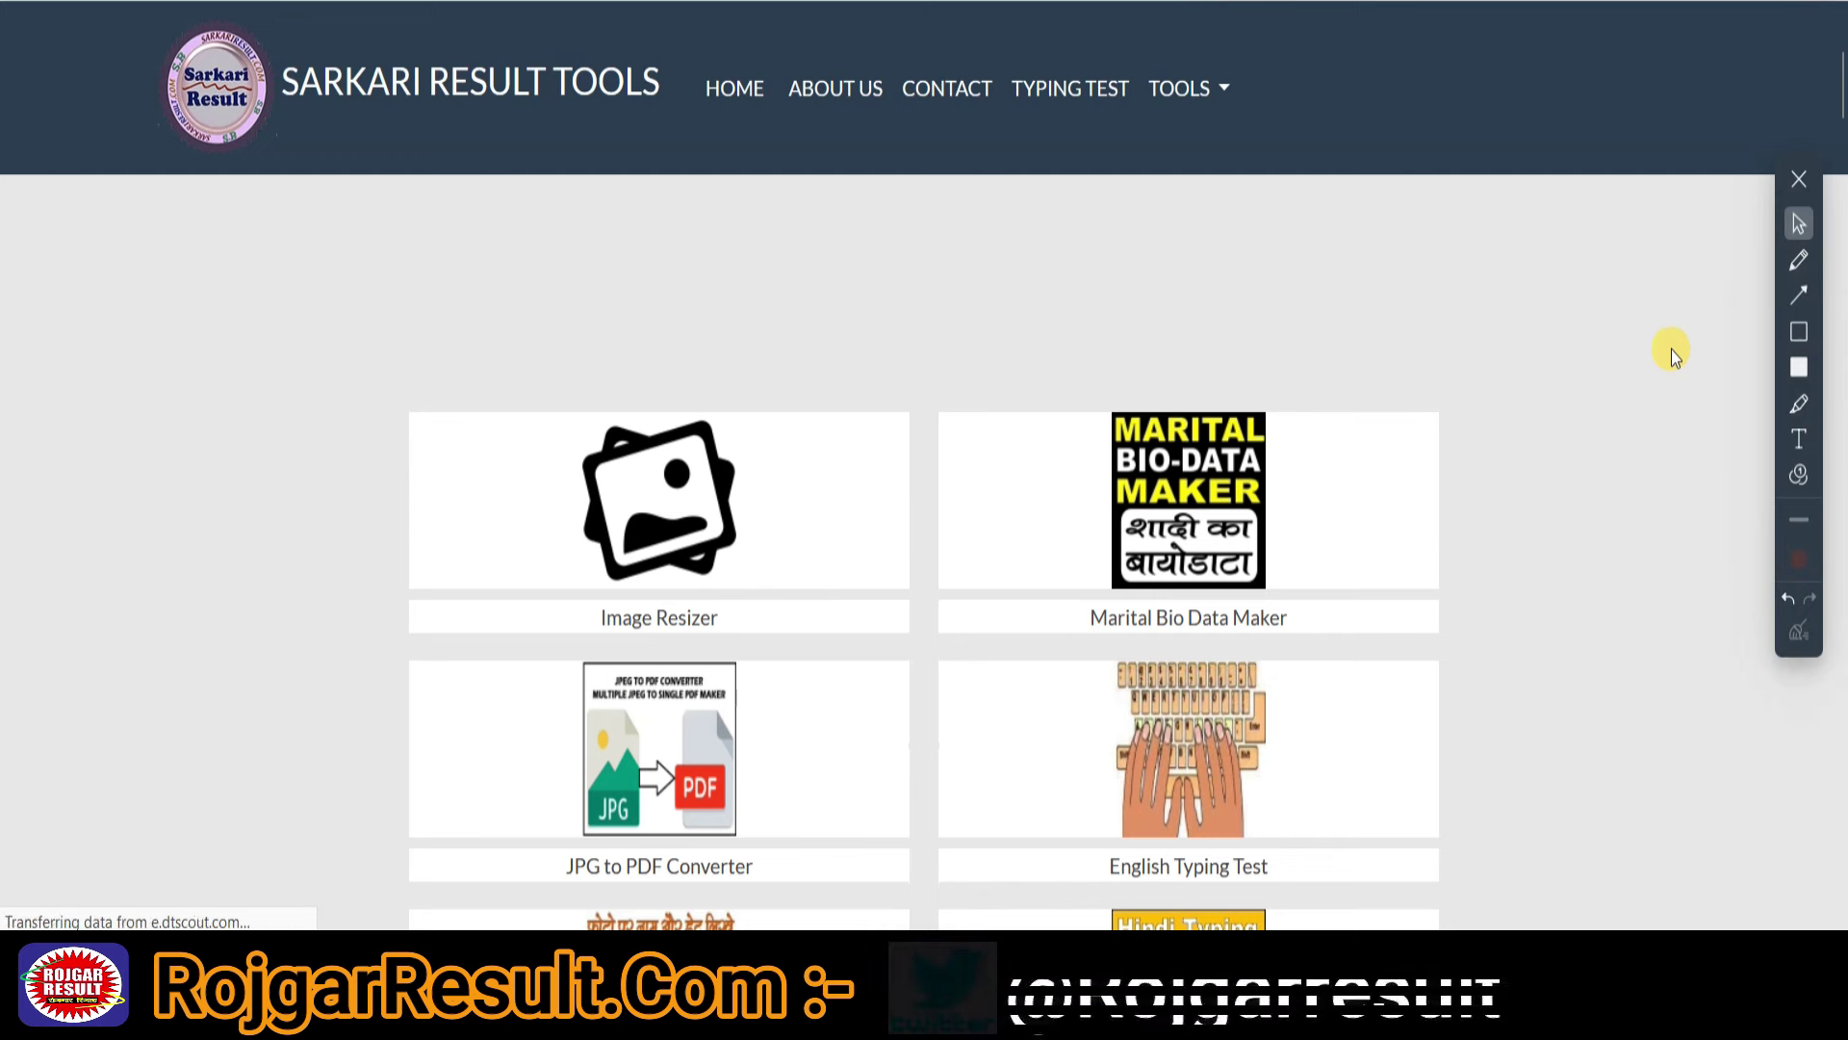
right_click(686, 627)
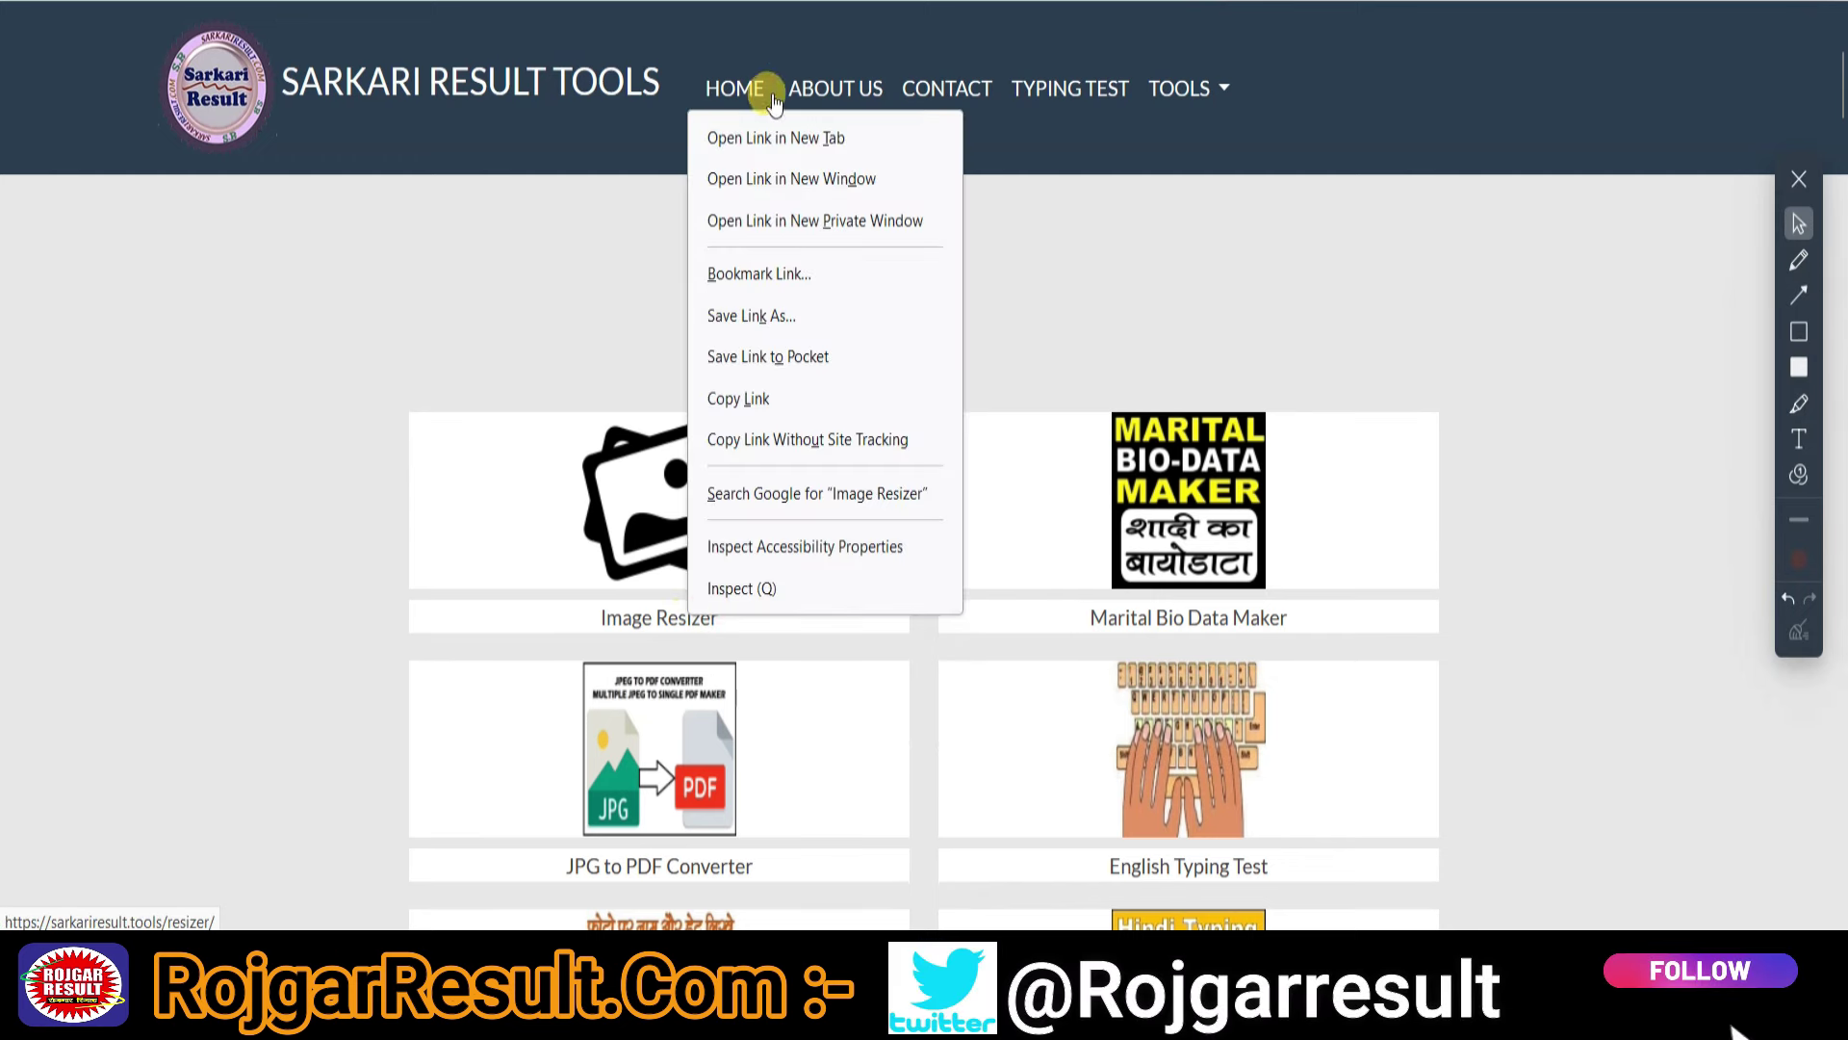
click(772, 134)
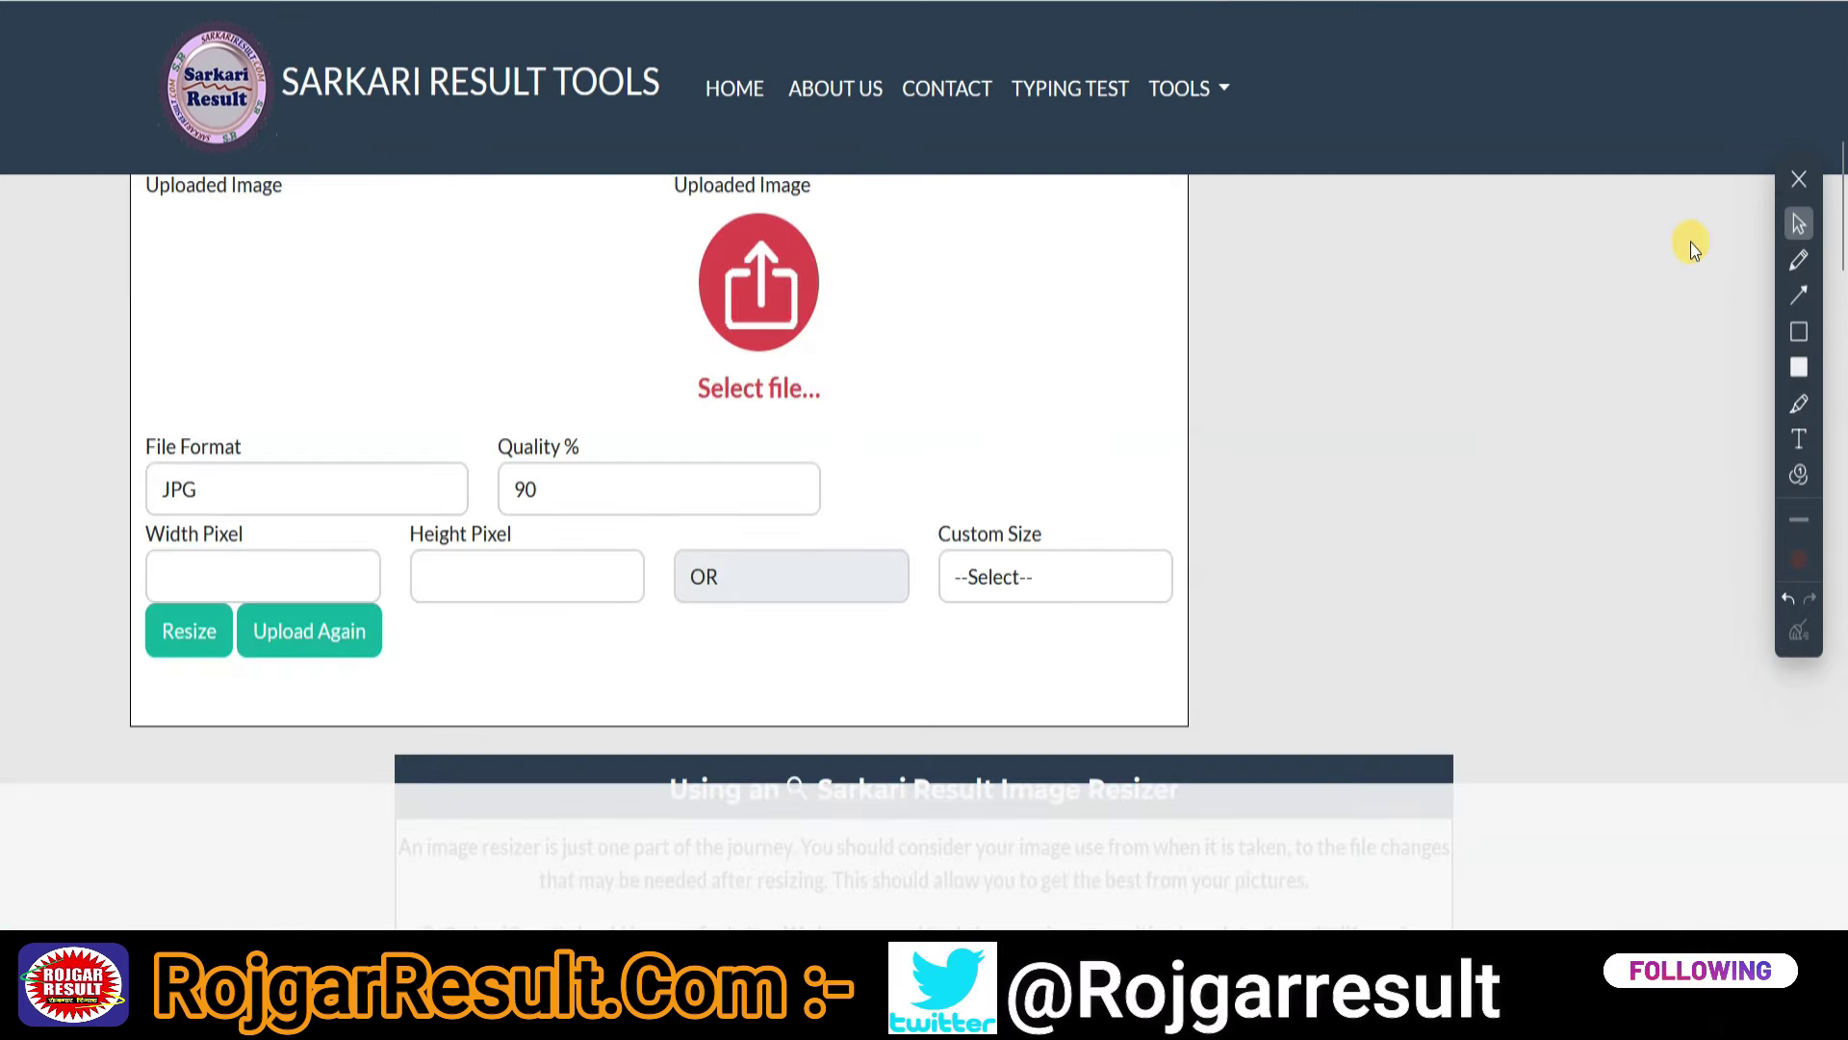
click(1044, 318)
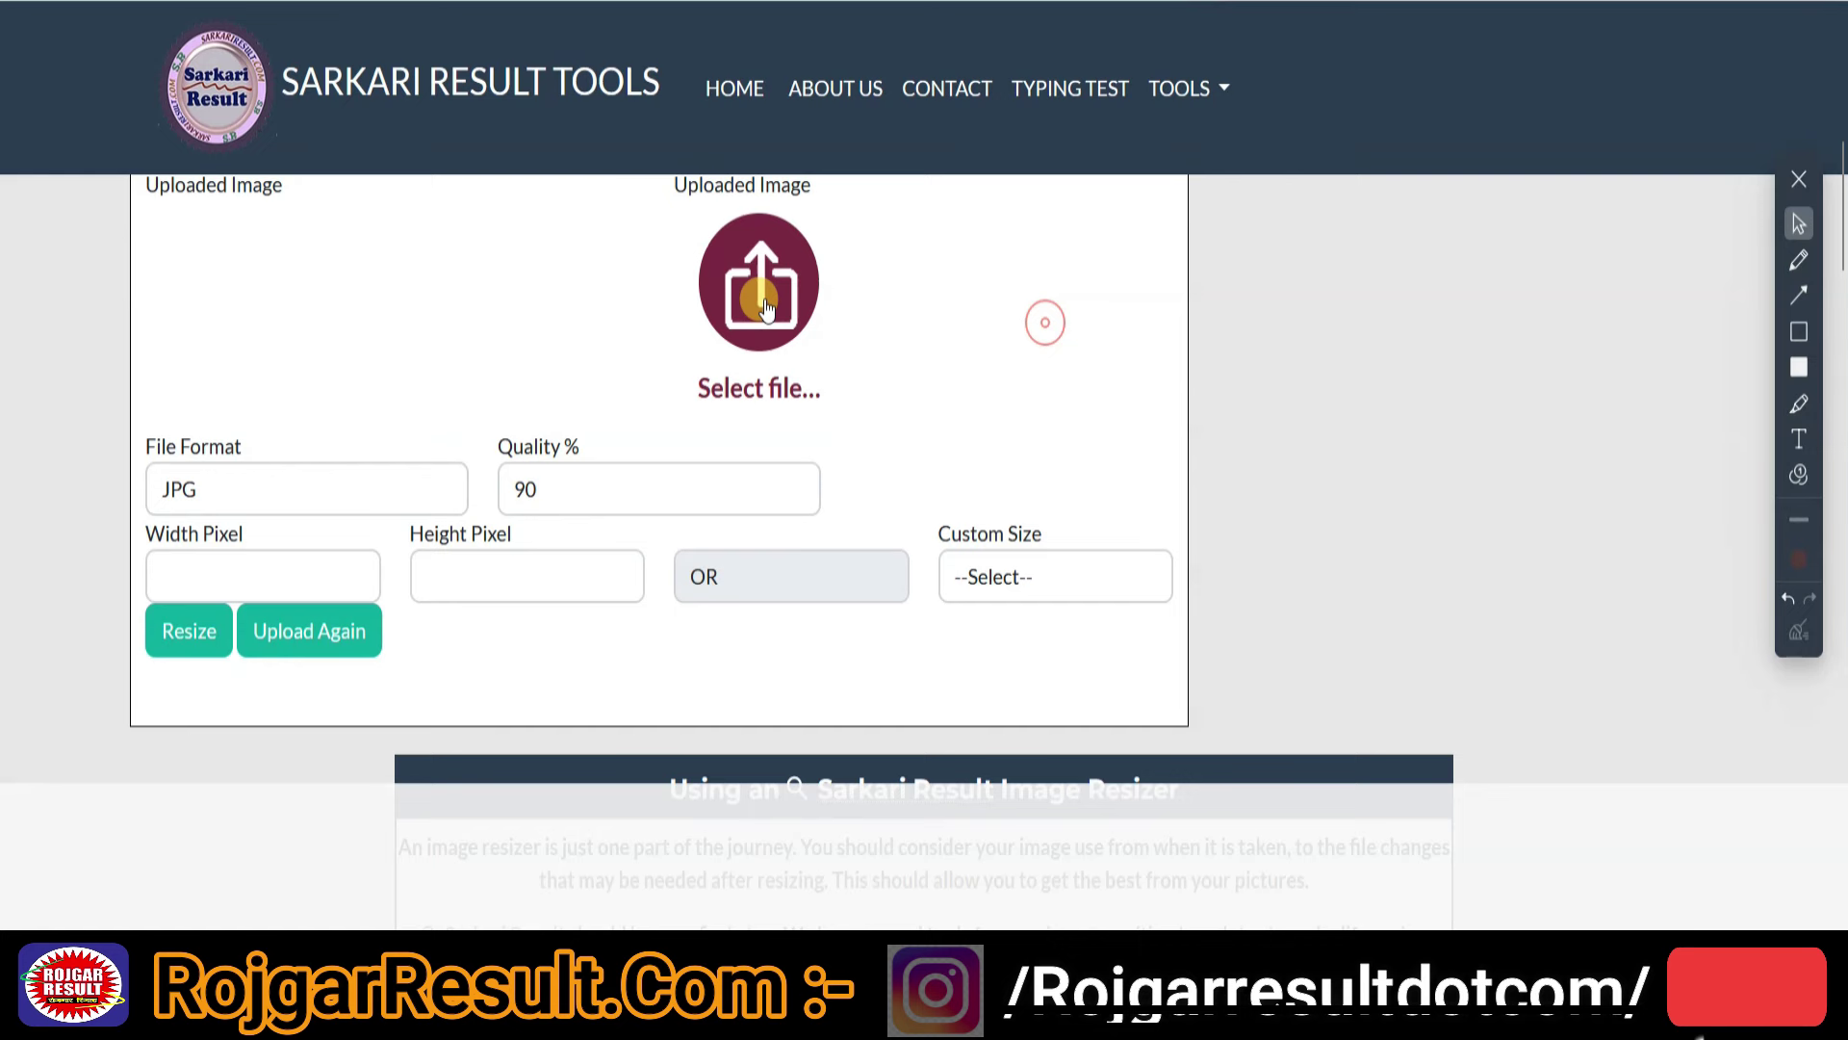
- Review the JPG, 90% quality resizer form, its Custom Size presets and width/height fields
click(1799, 292)
drag(1117, 348, 820, 286)
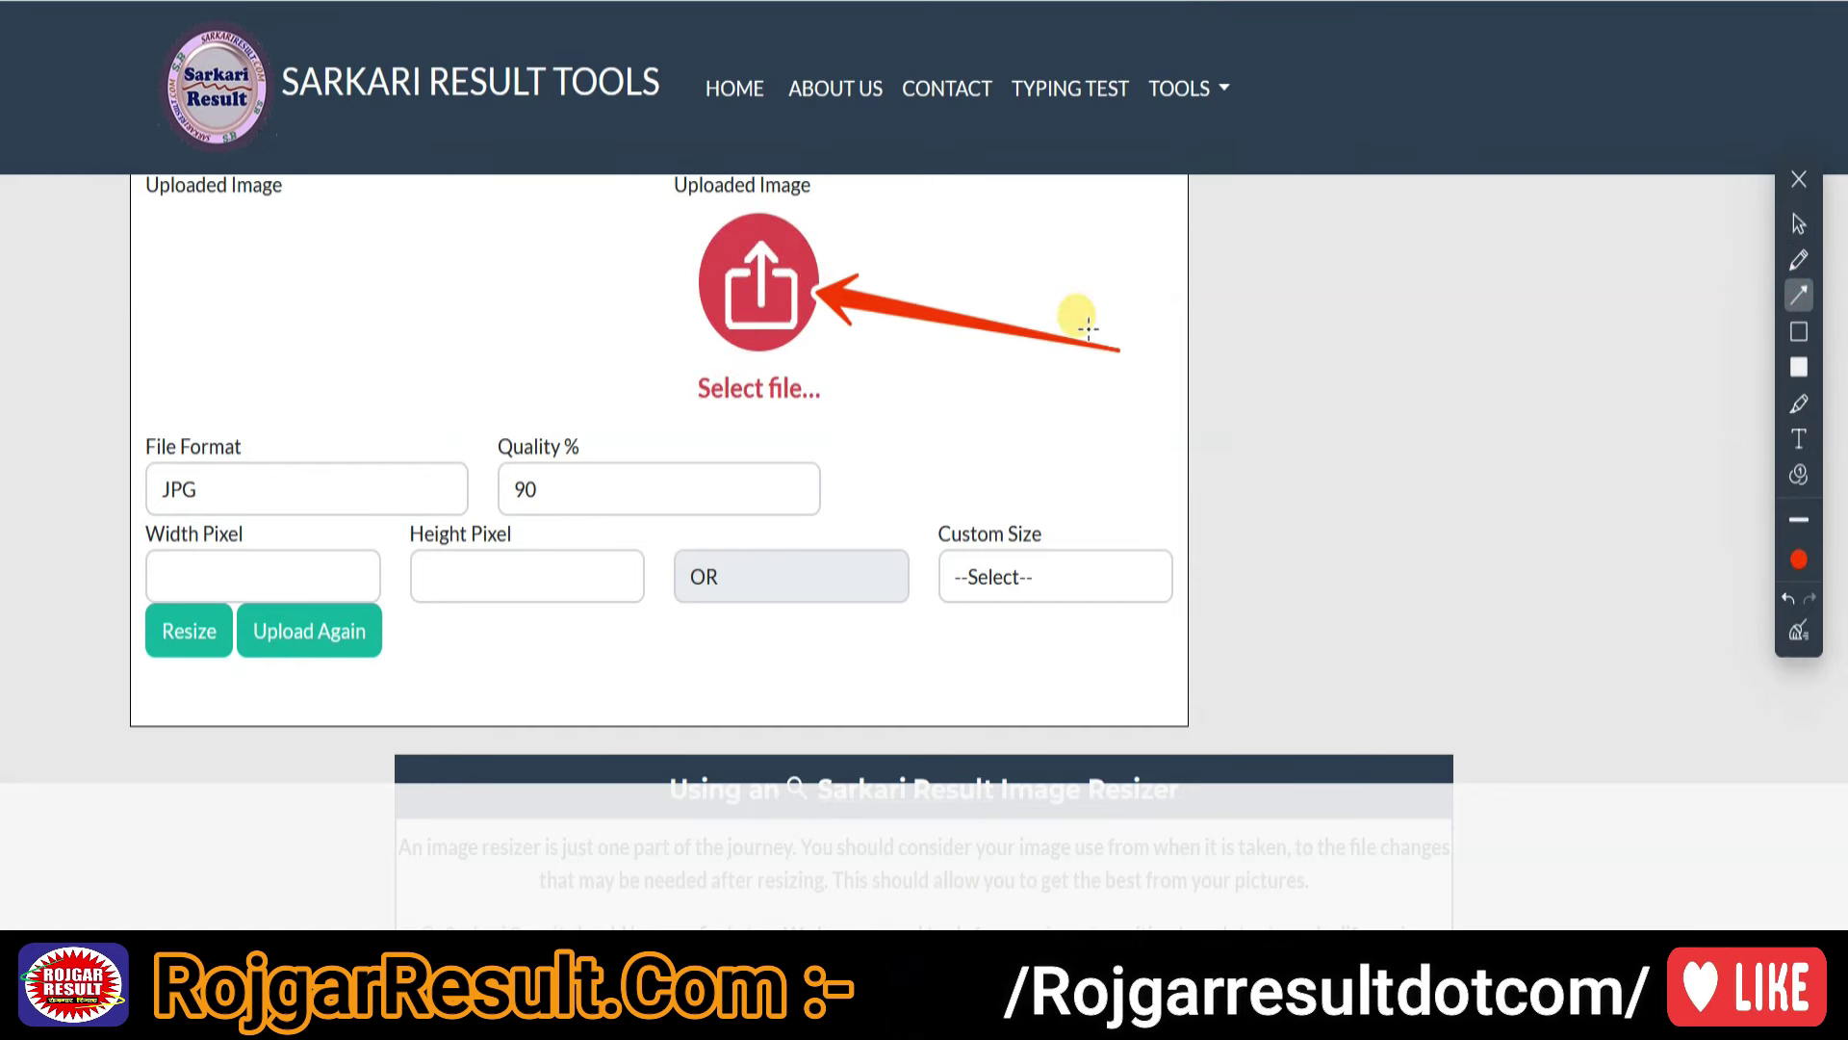
drag(864, 391, 958, 525)
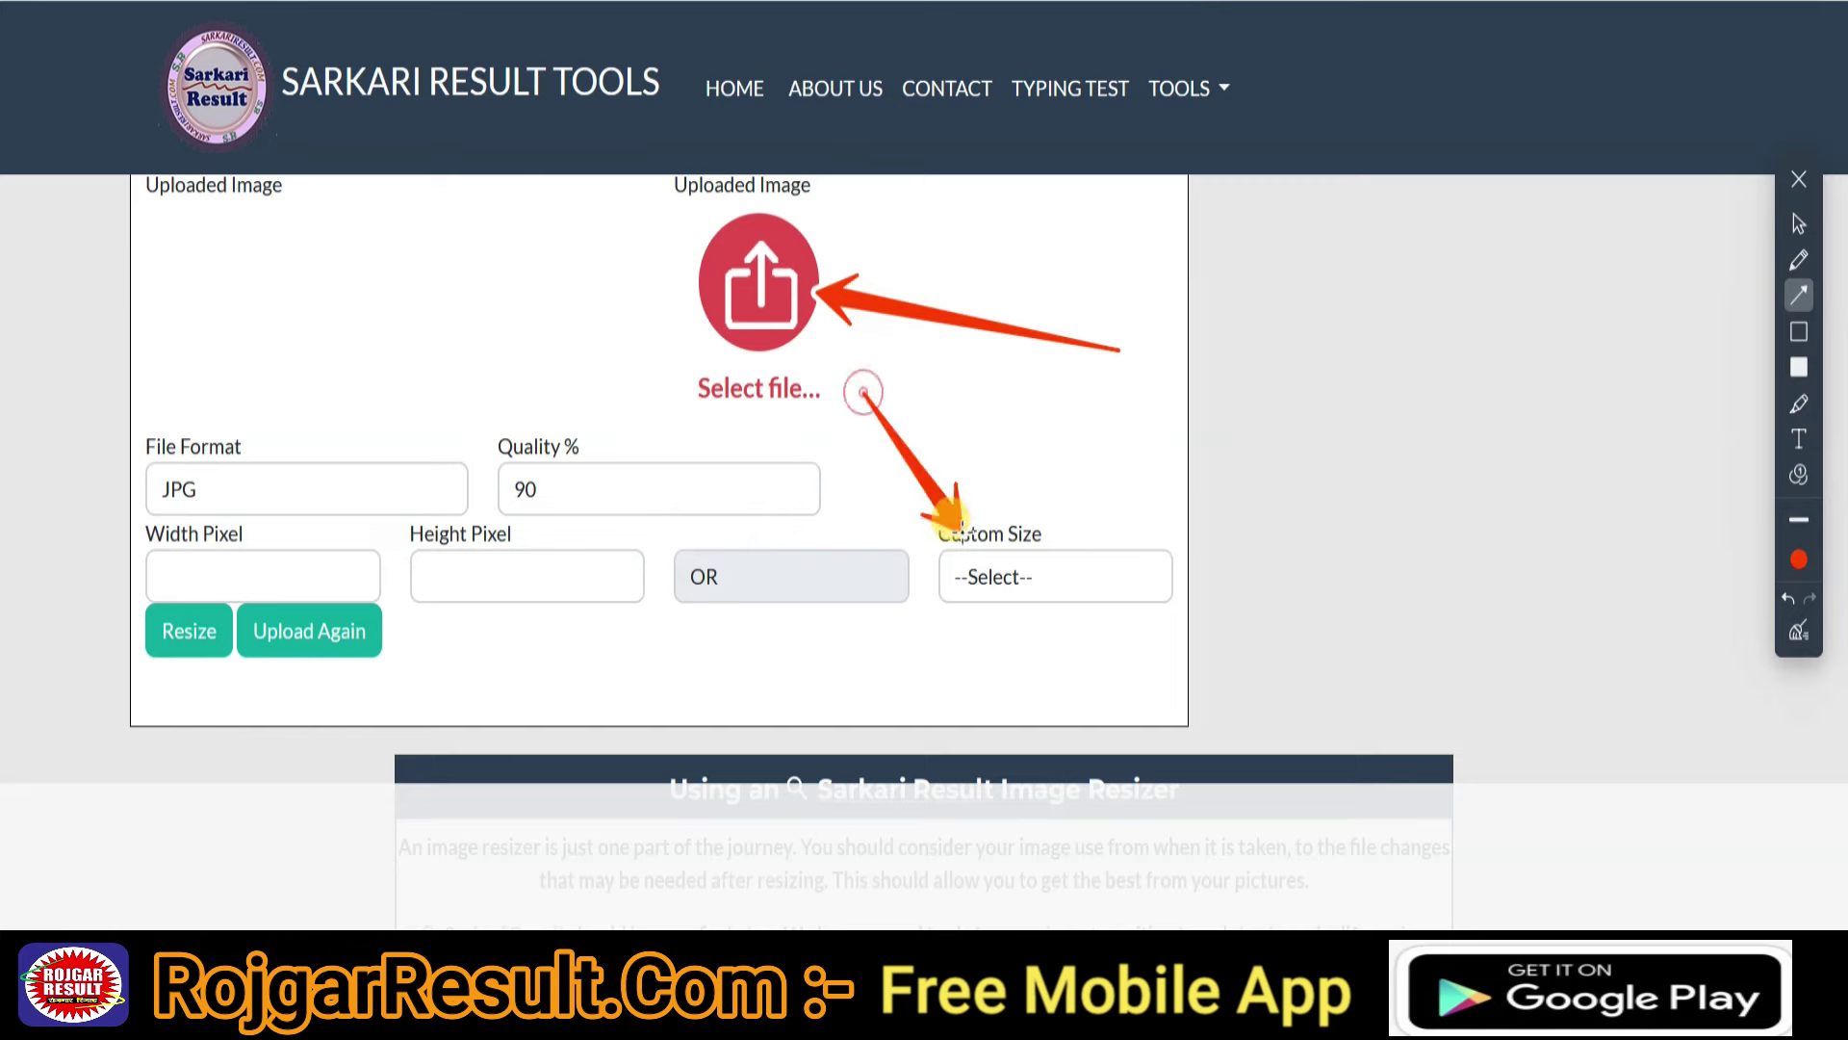
key(Escape)
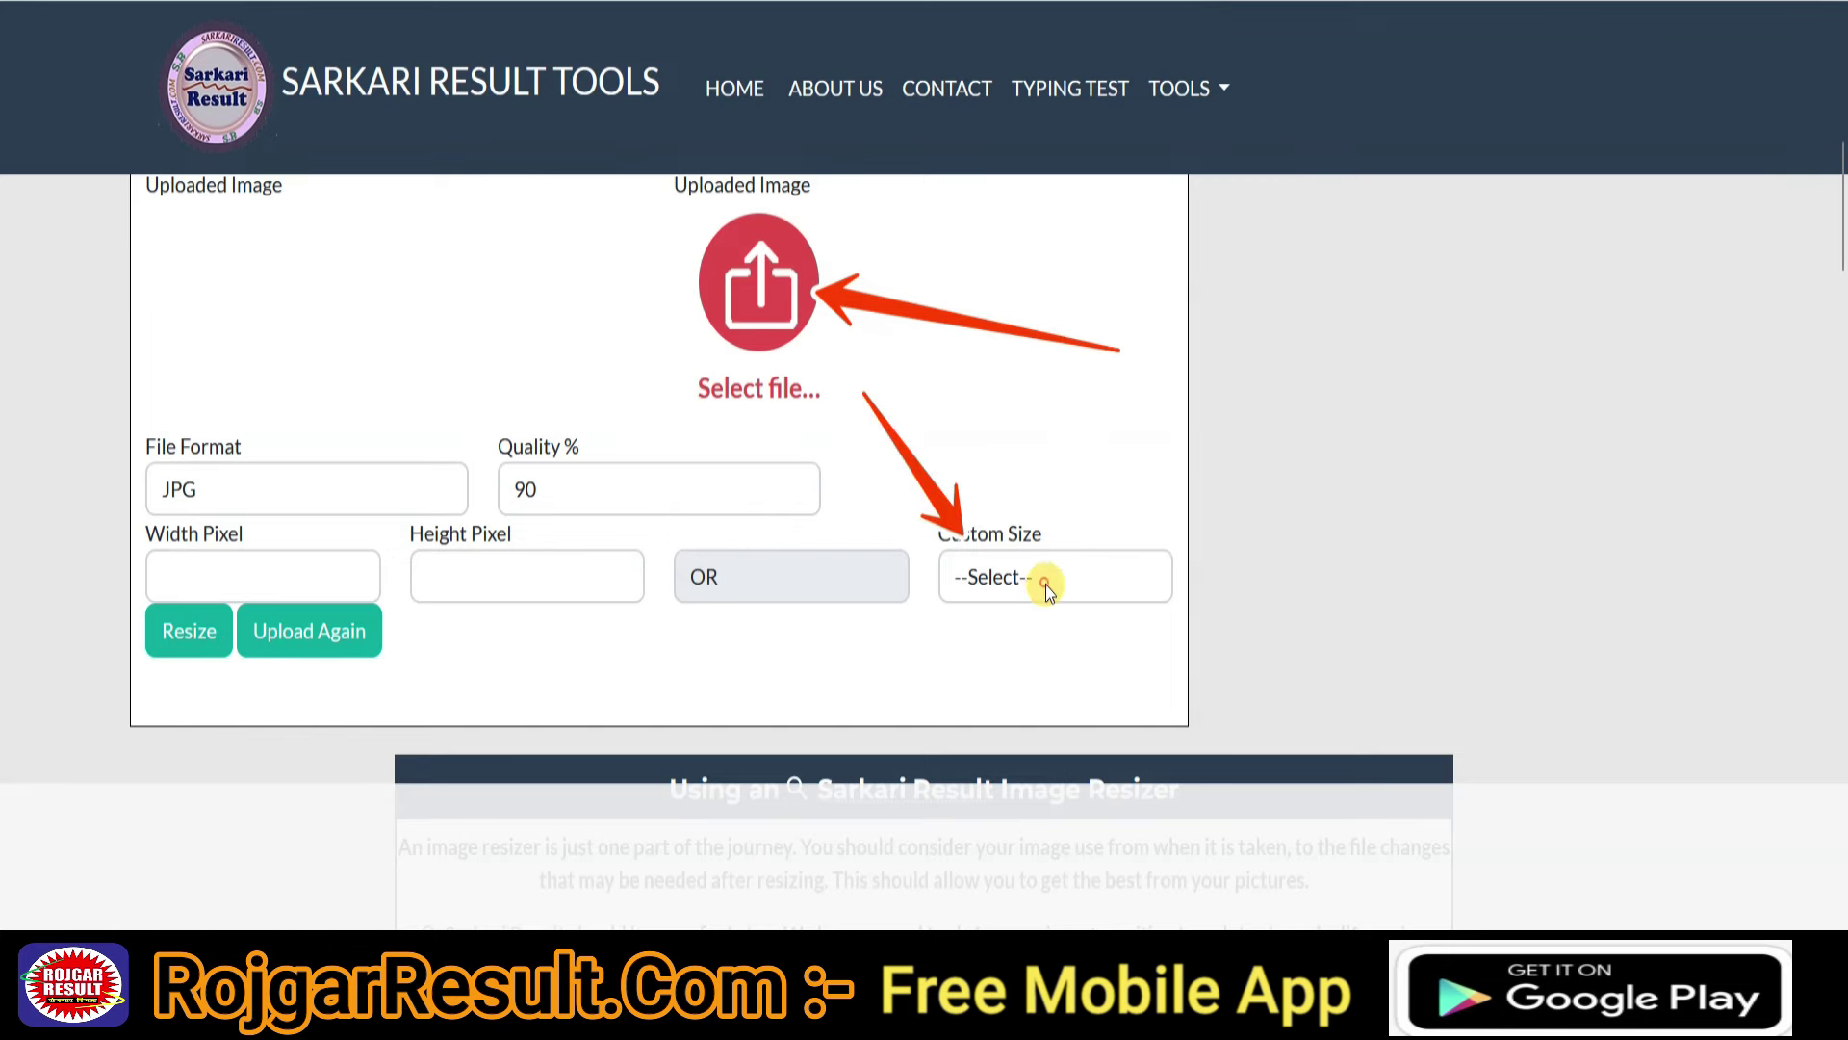
click(1045, 578)
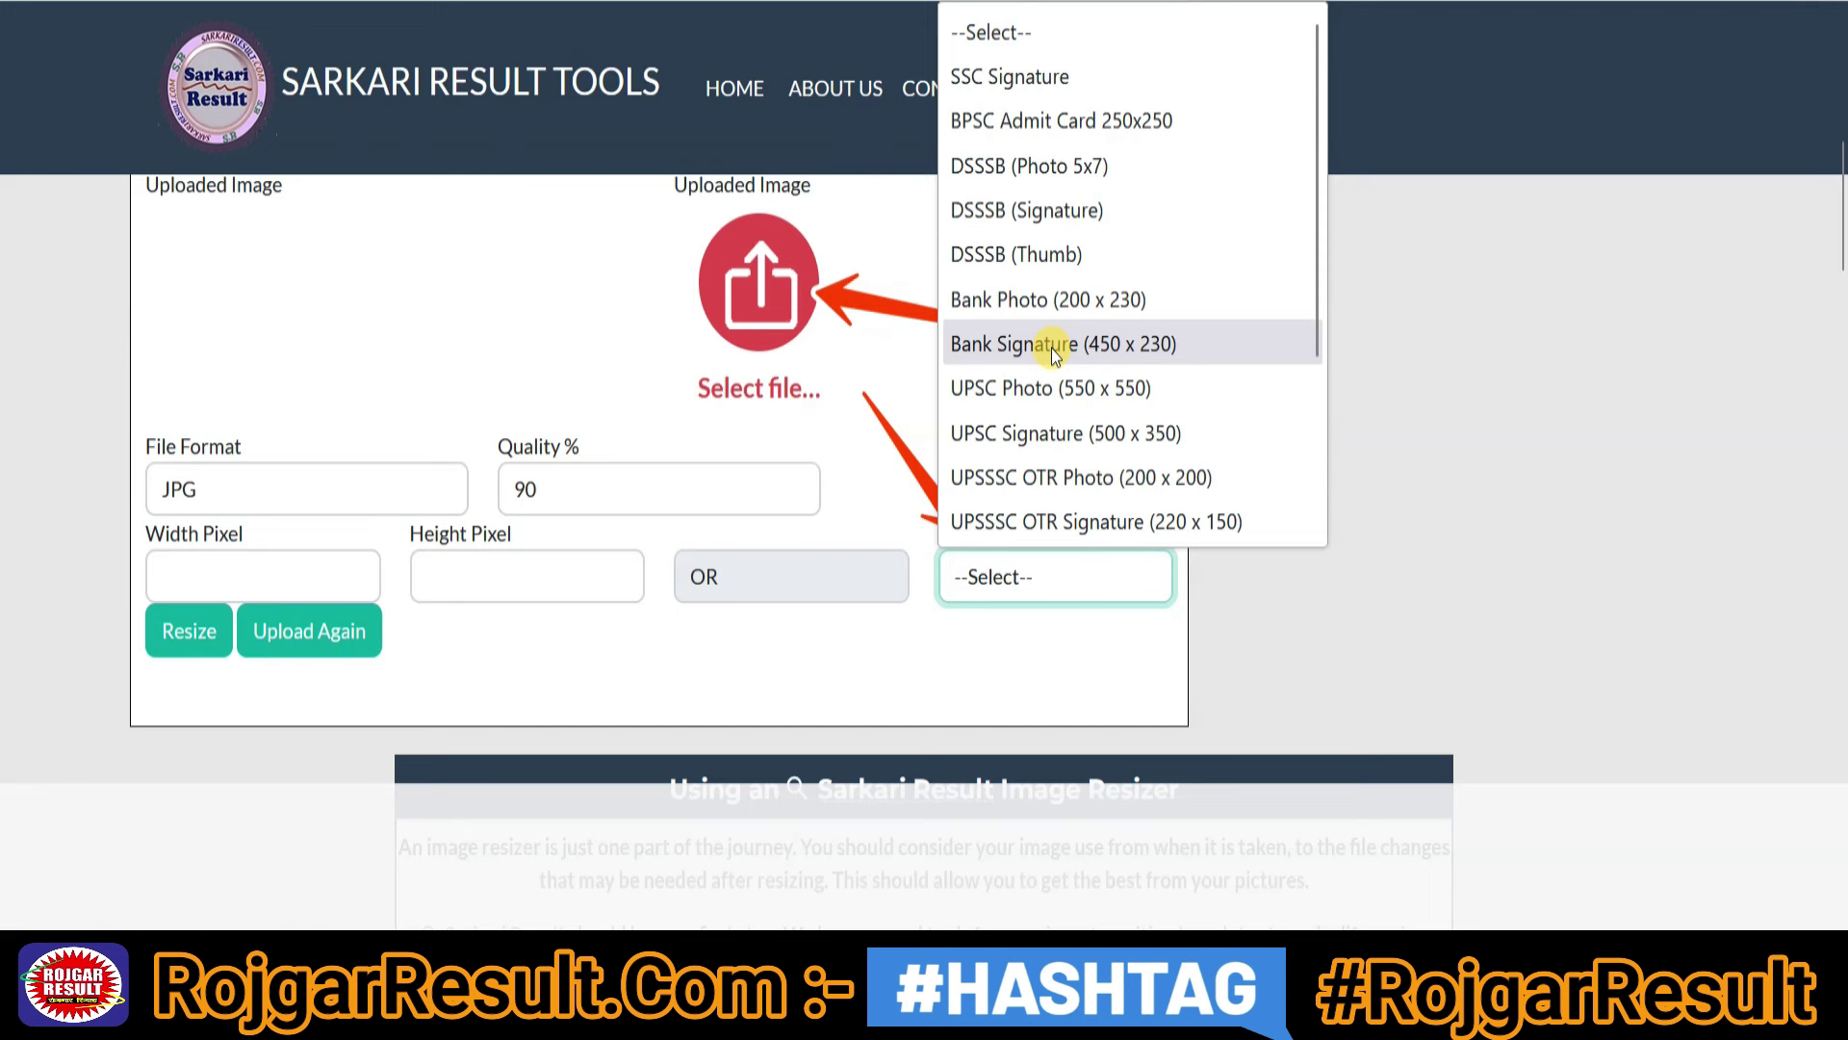
click(319, 557)
click(568, 583)
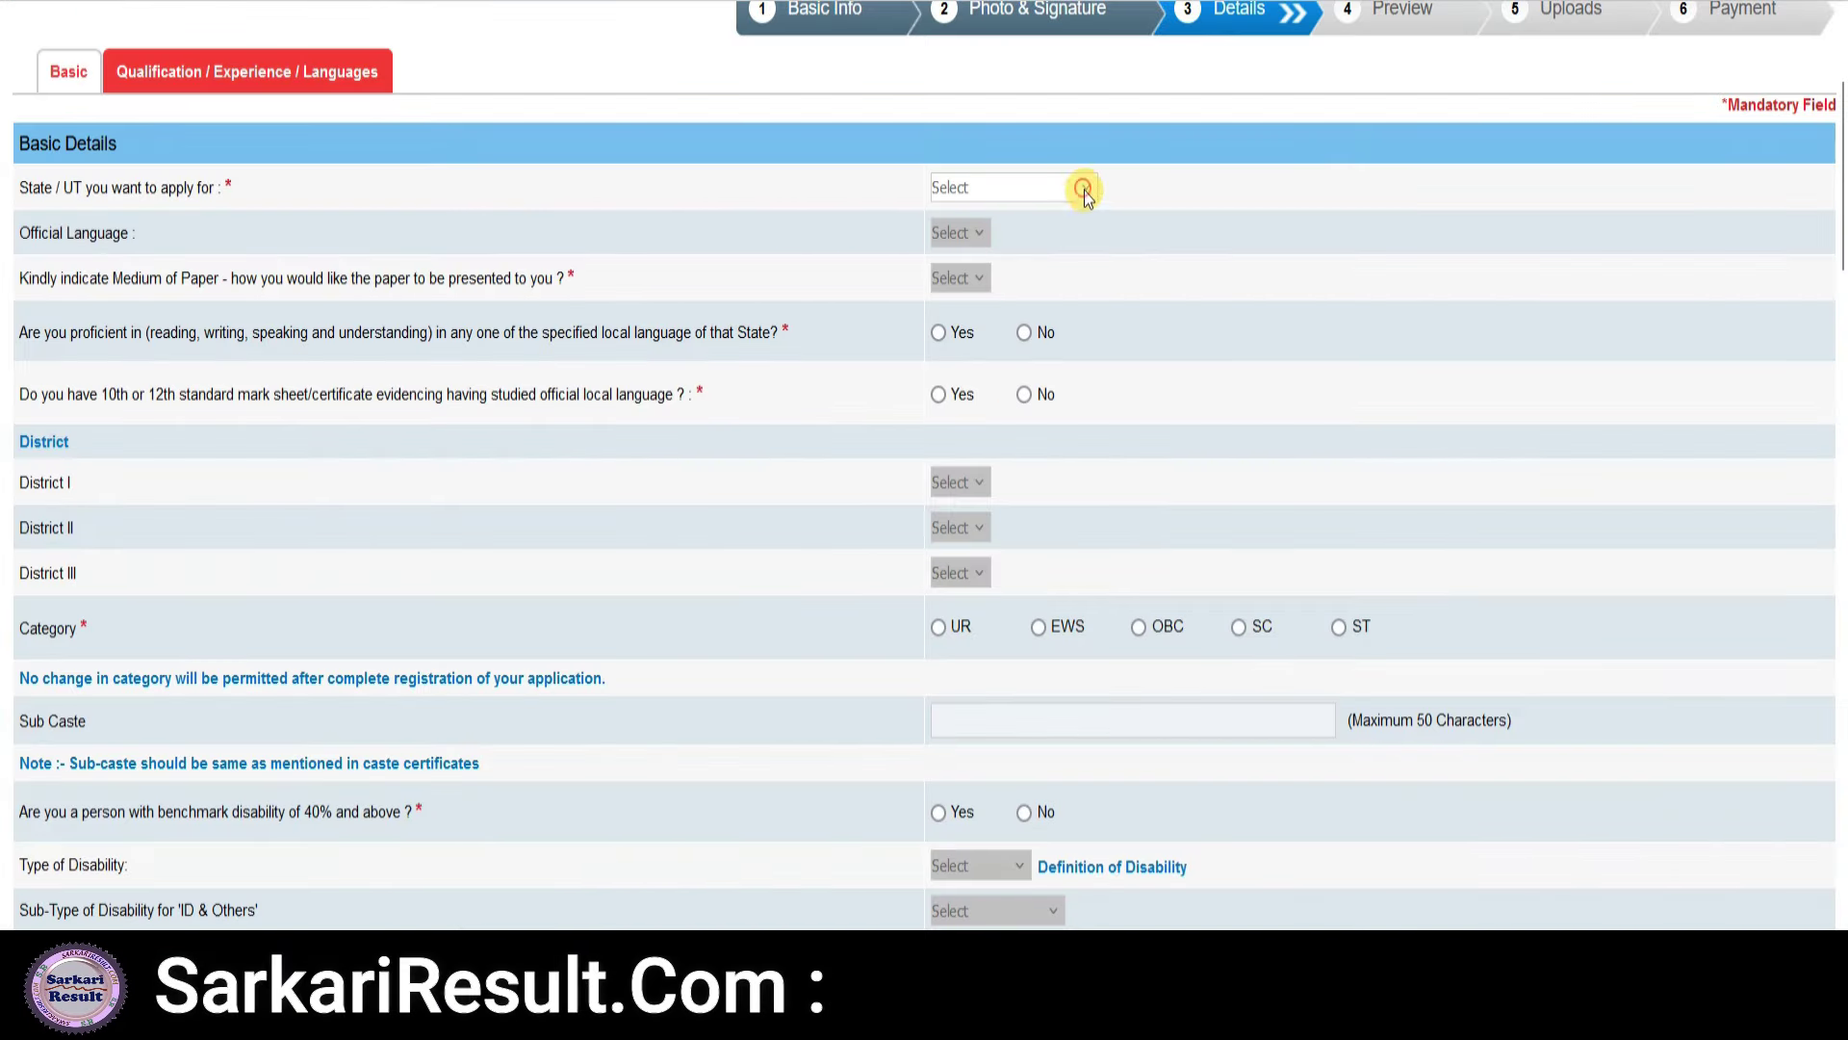
- Apply for UTTAR PRADESH with Hindi language, English and Hindi paper medium, answering Yes to 10th/12th language
click(1085, 190)
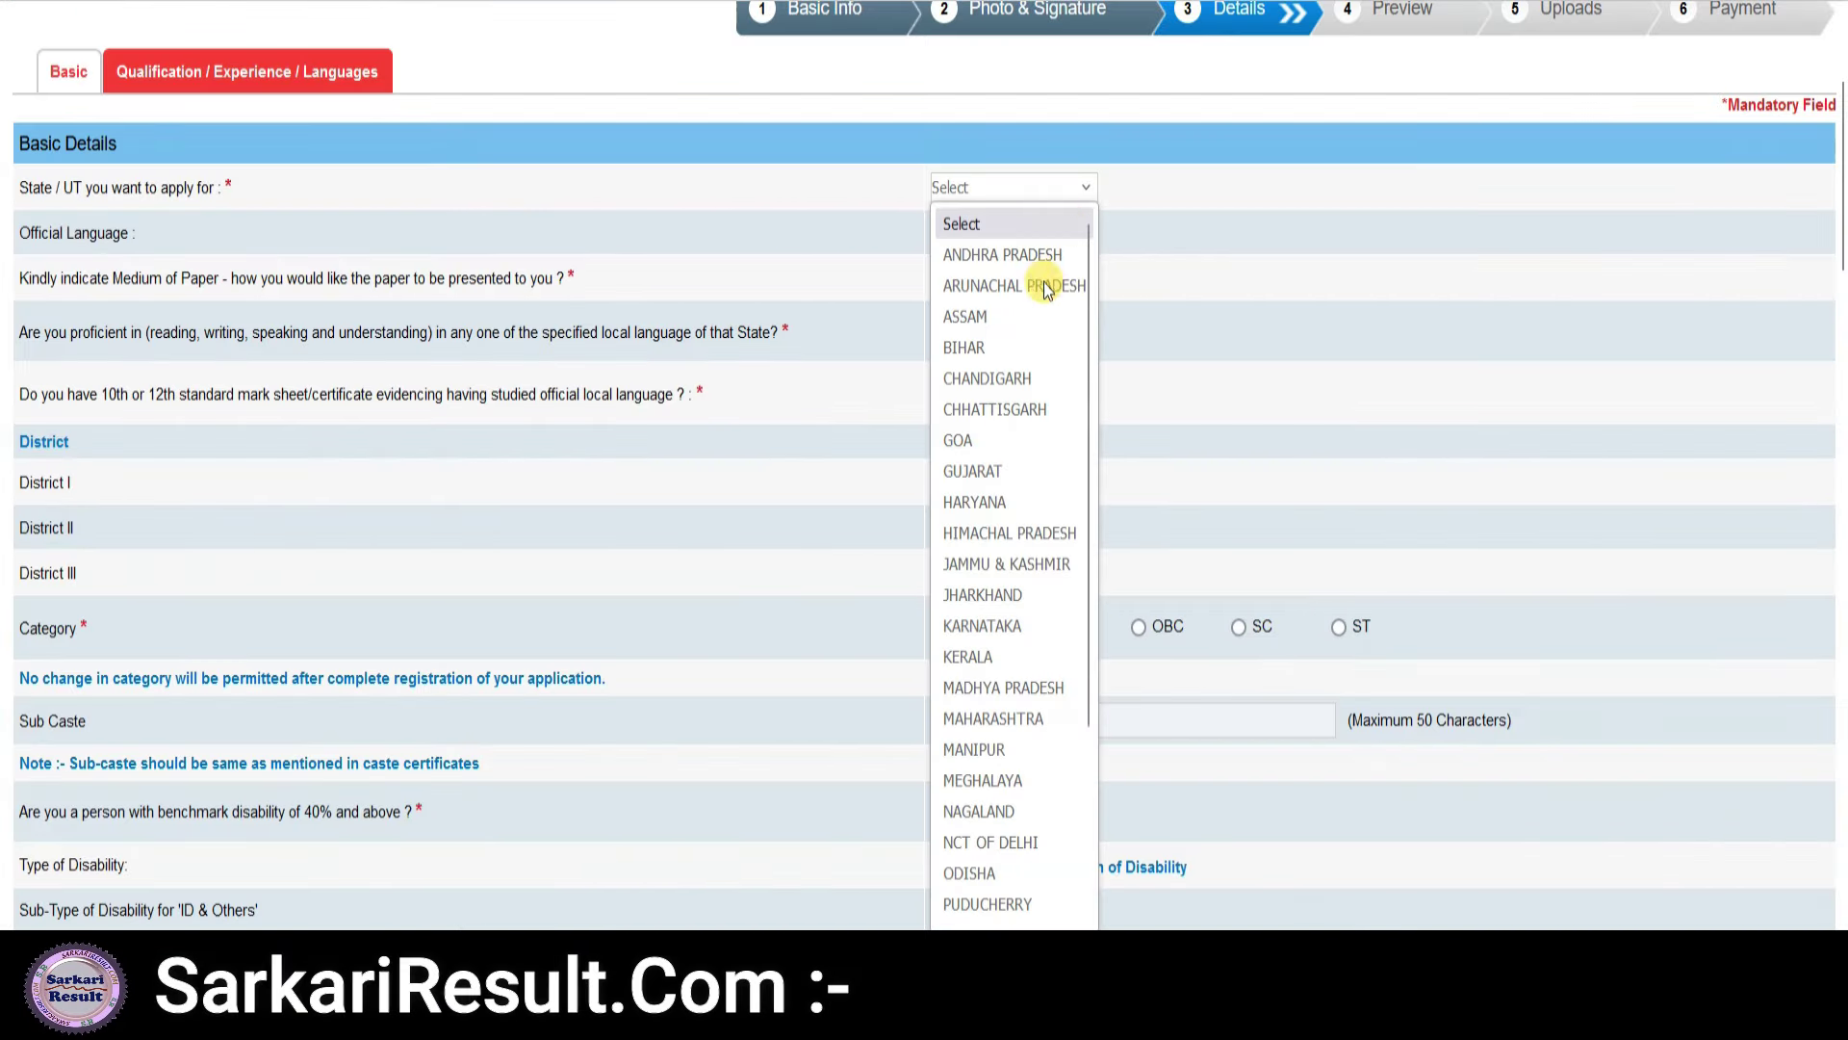
scroll(1015, 771, down, 3)
click(1007, 851)
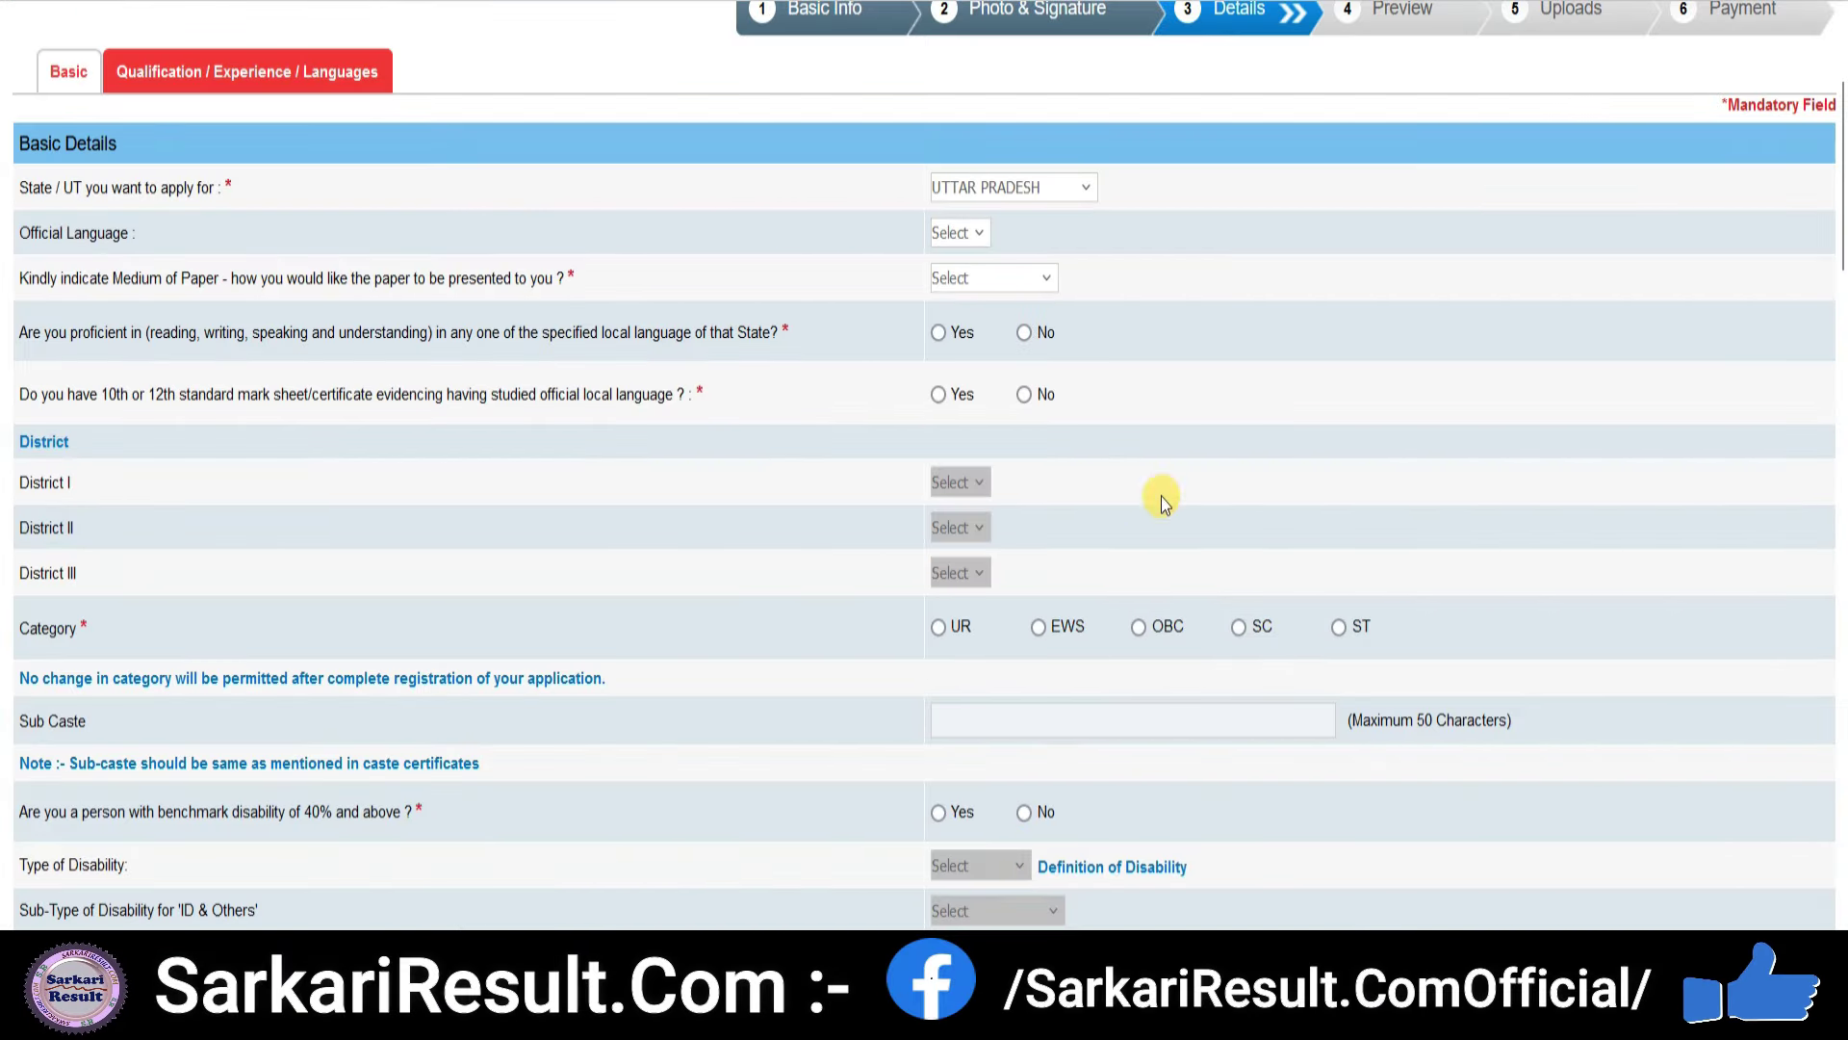
click(960, 233)
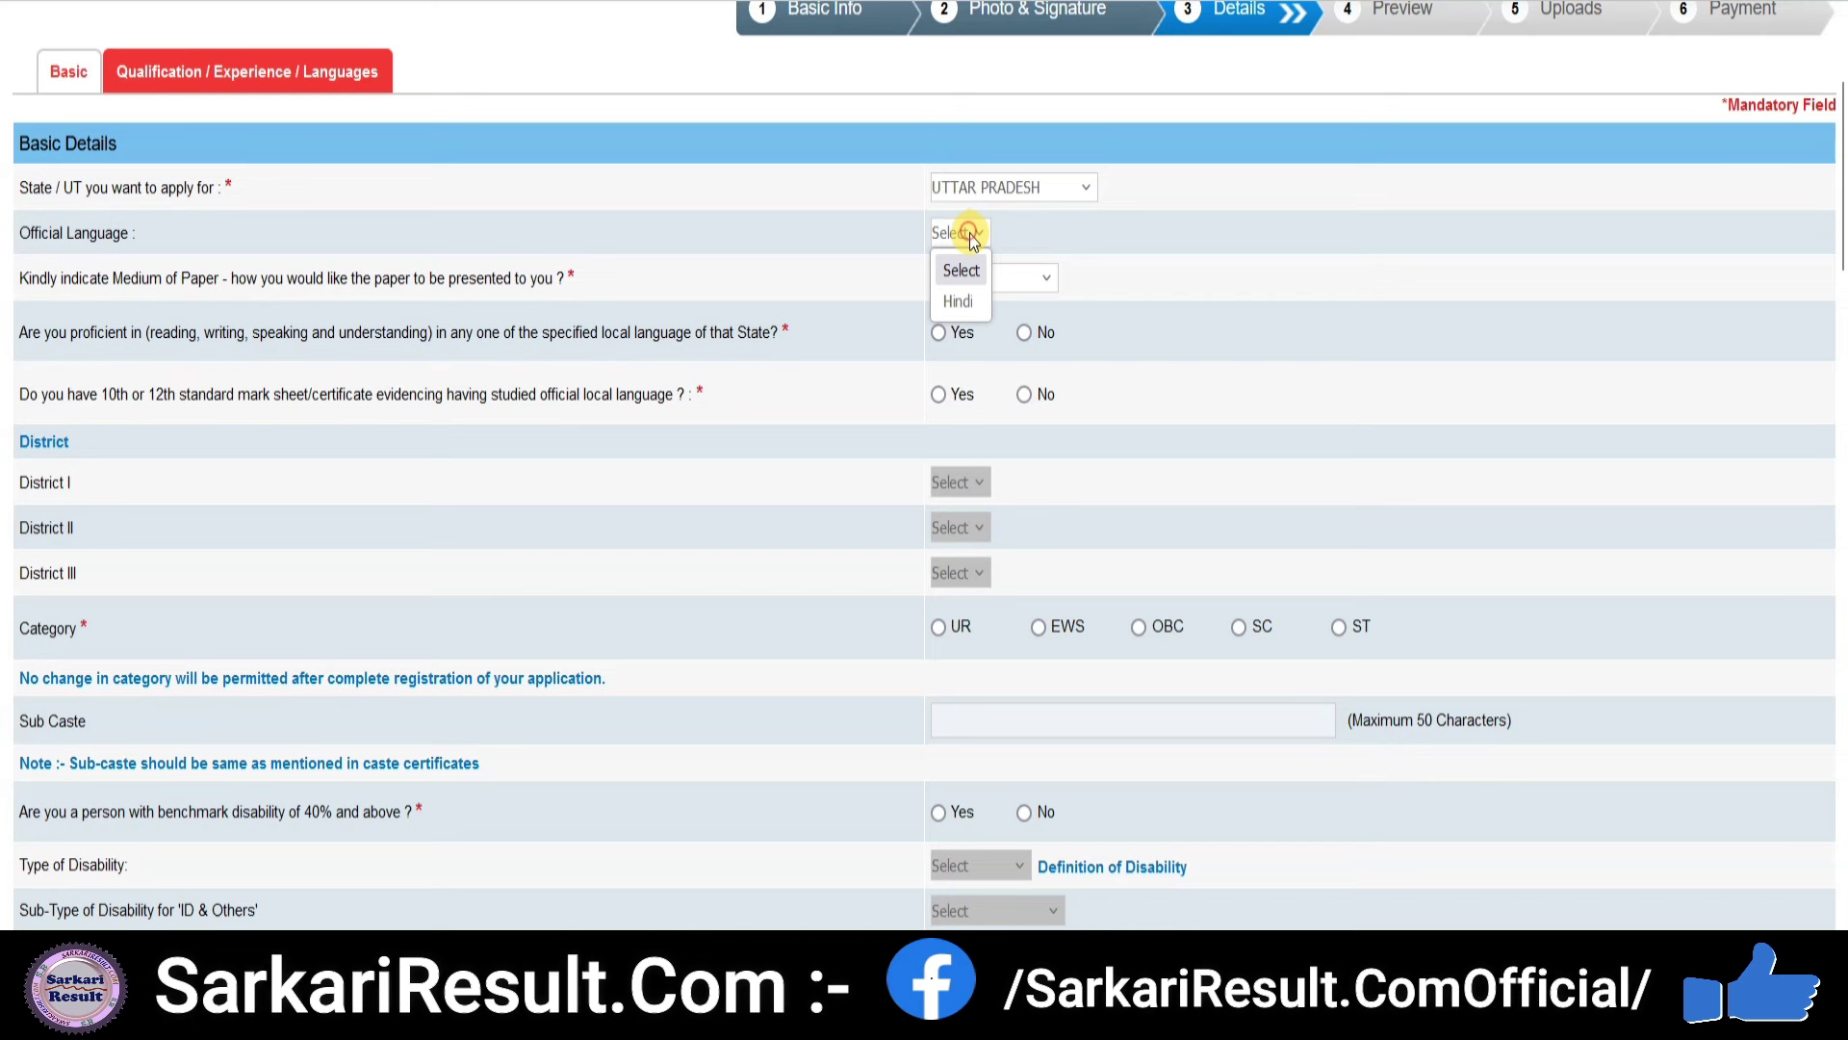
click(969, 302)
click(1003, 276)
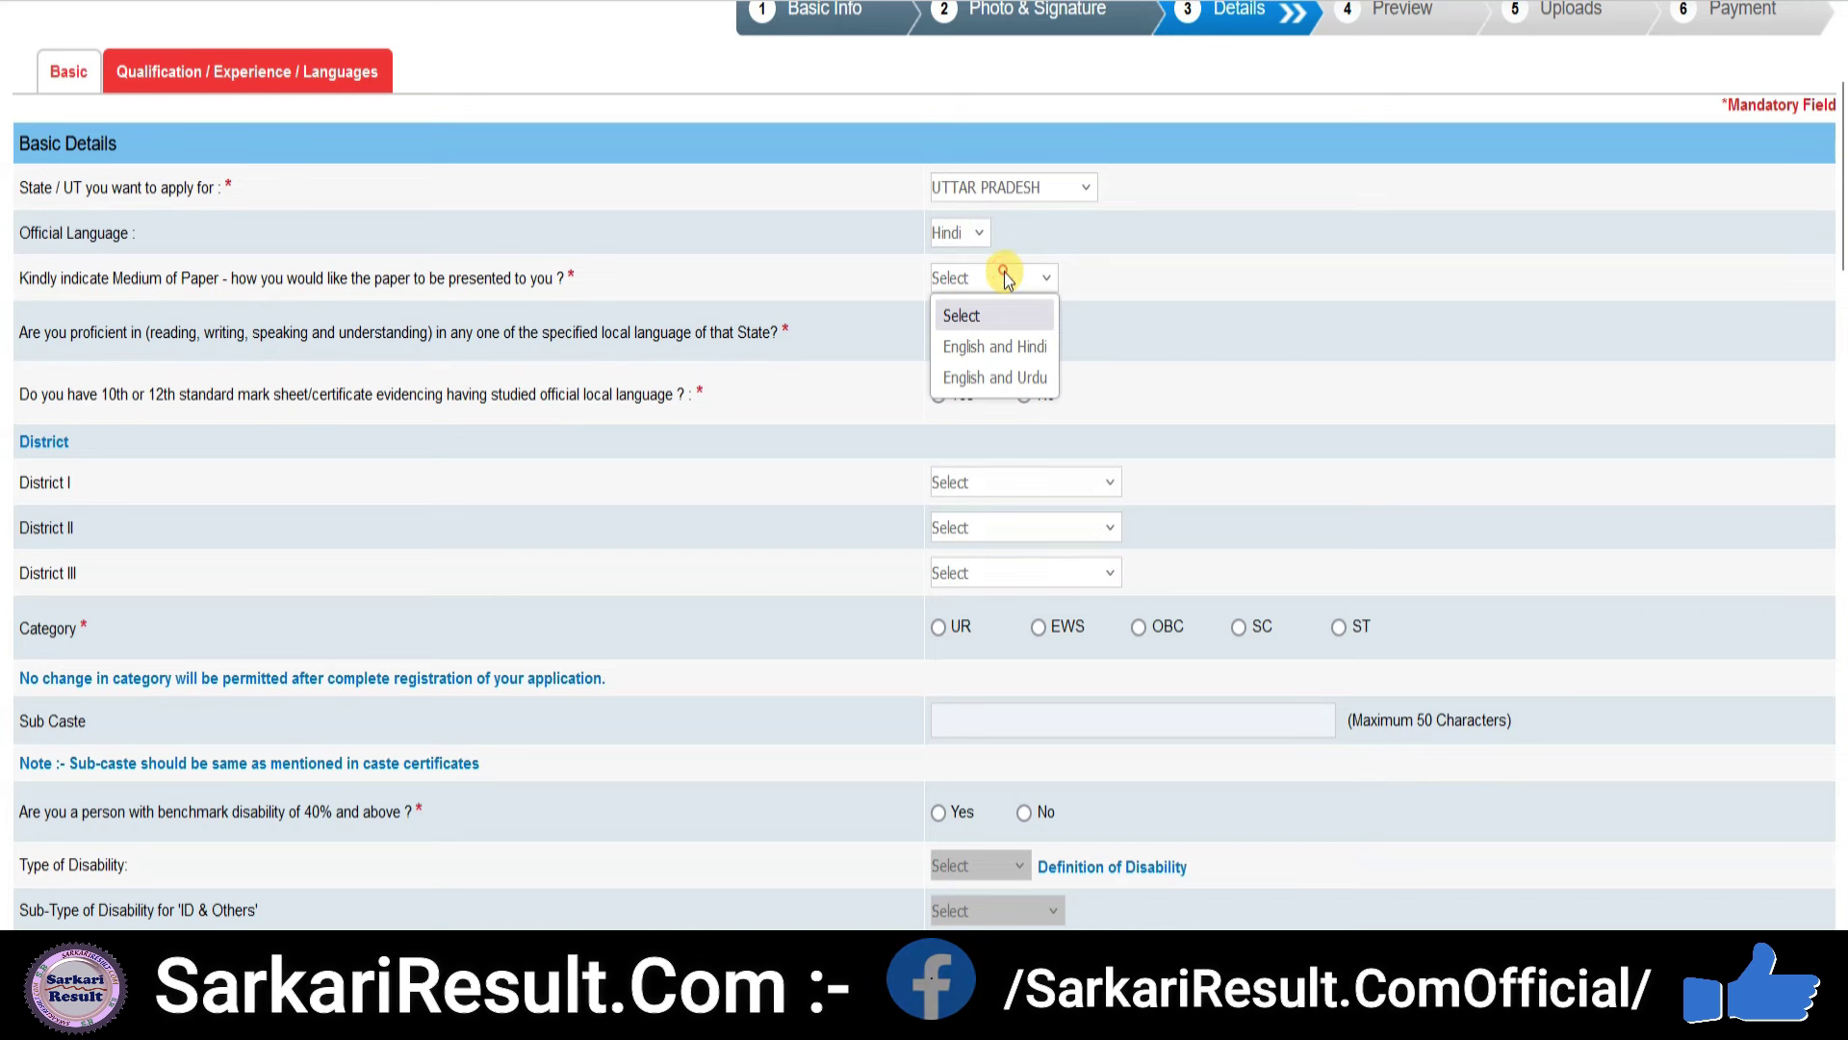
click(988, 349)
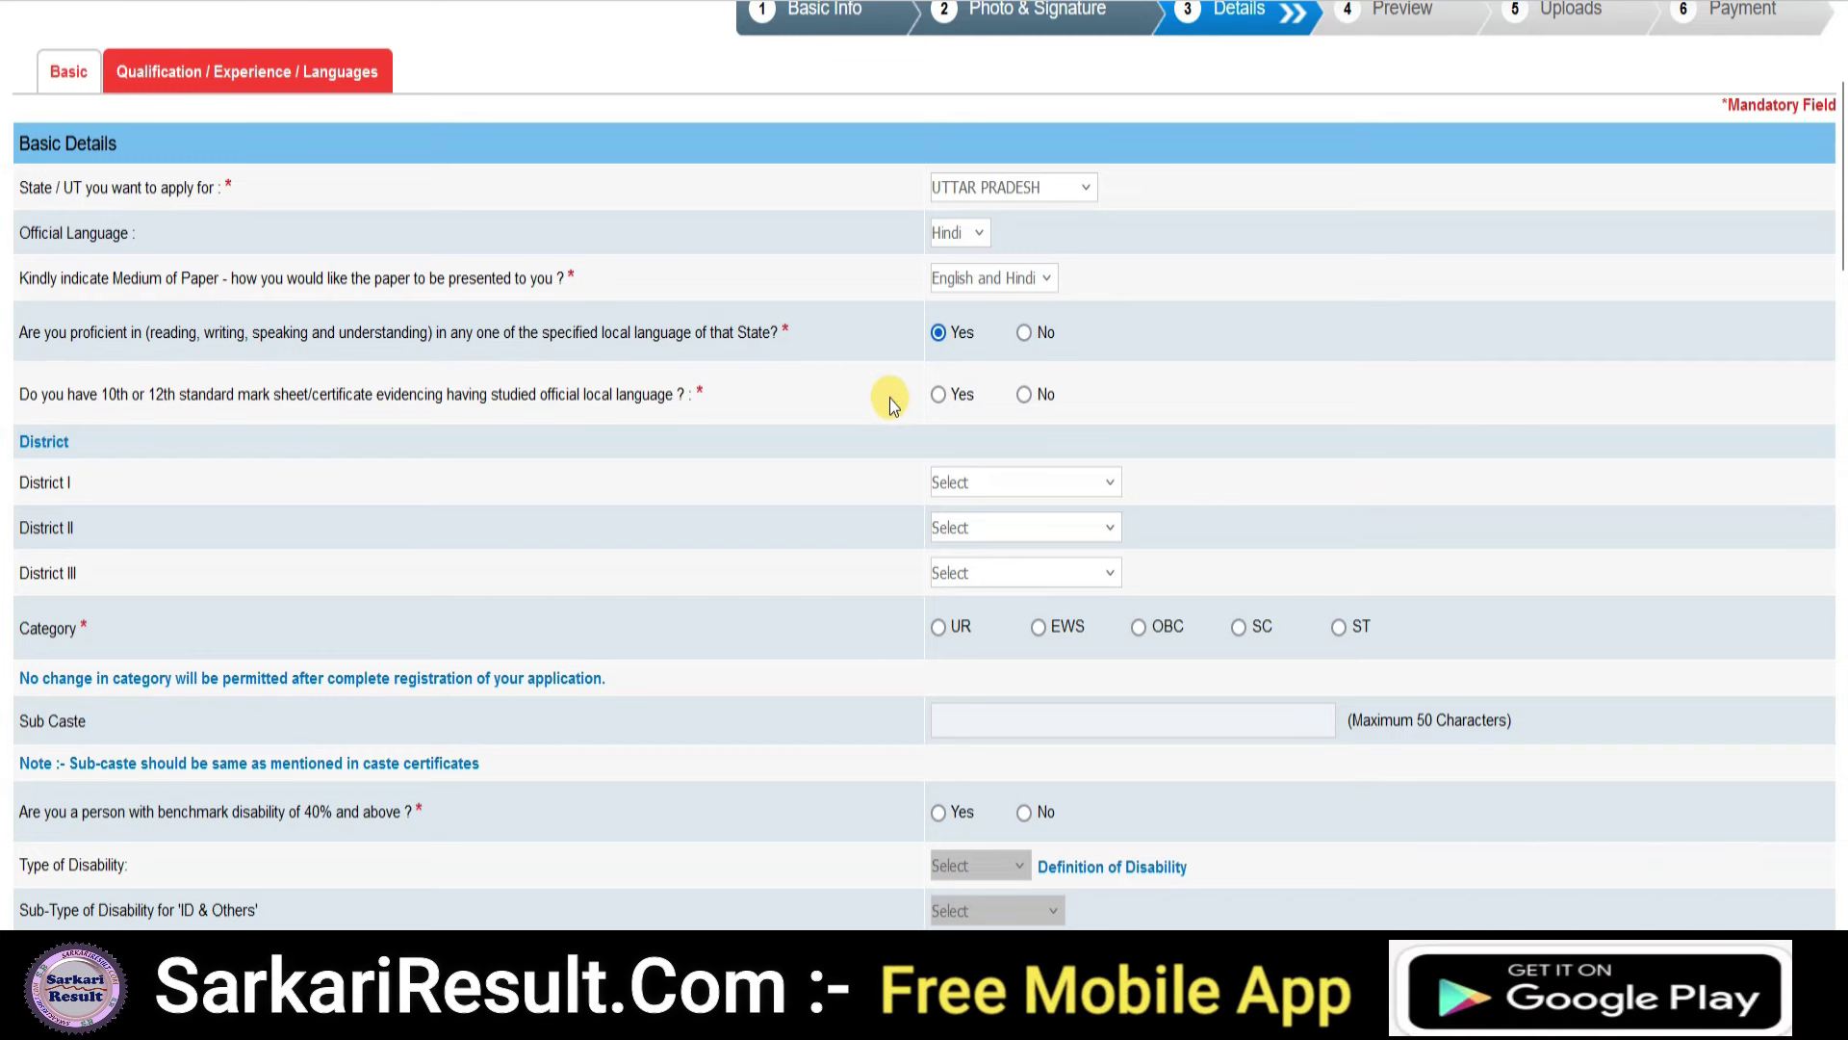
click(933, 396)
- Choose districts AGRA, ALIGARH and AYODHYA and set the category to UR
scroll(866, 435, down, 1)
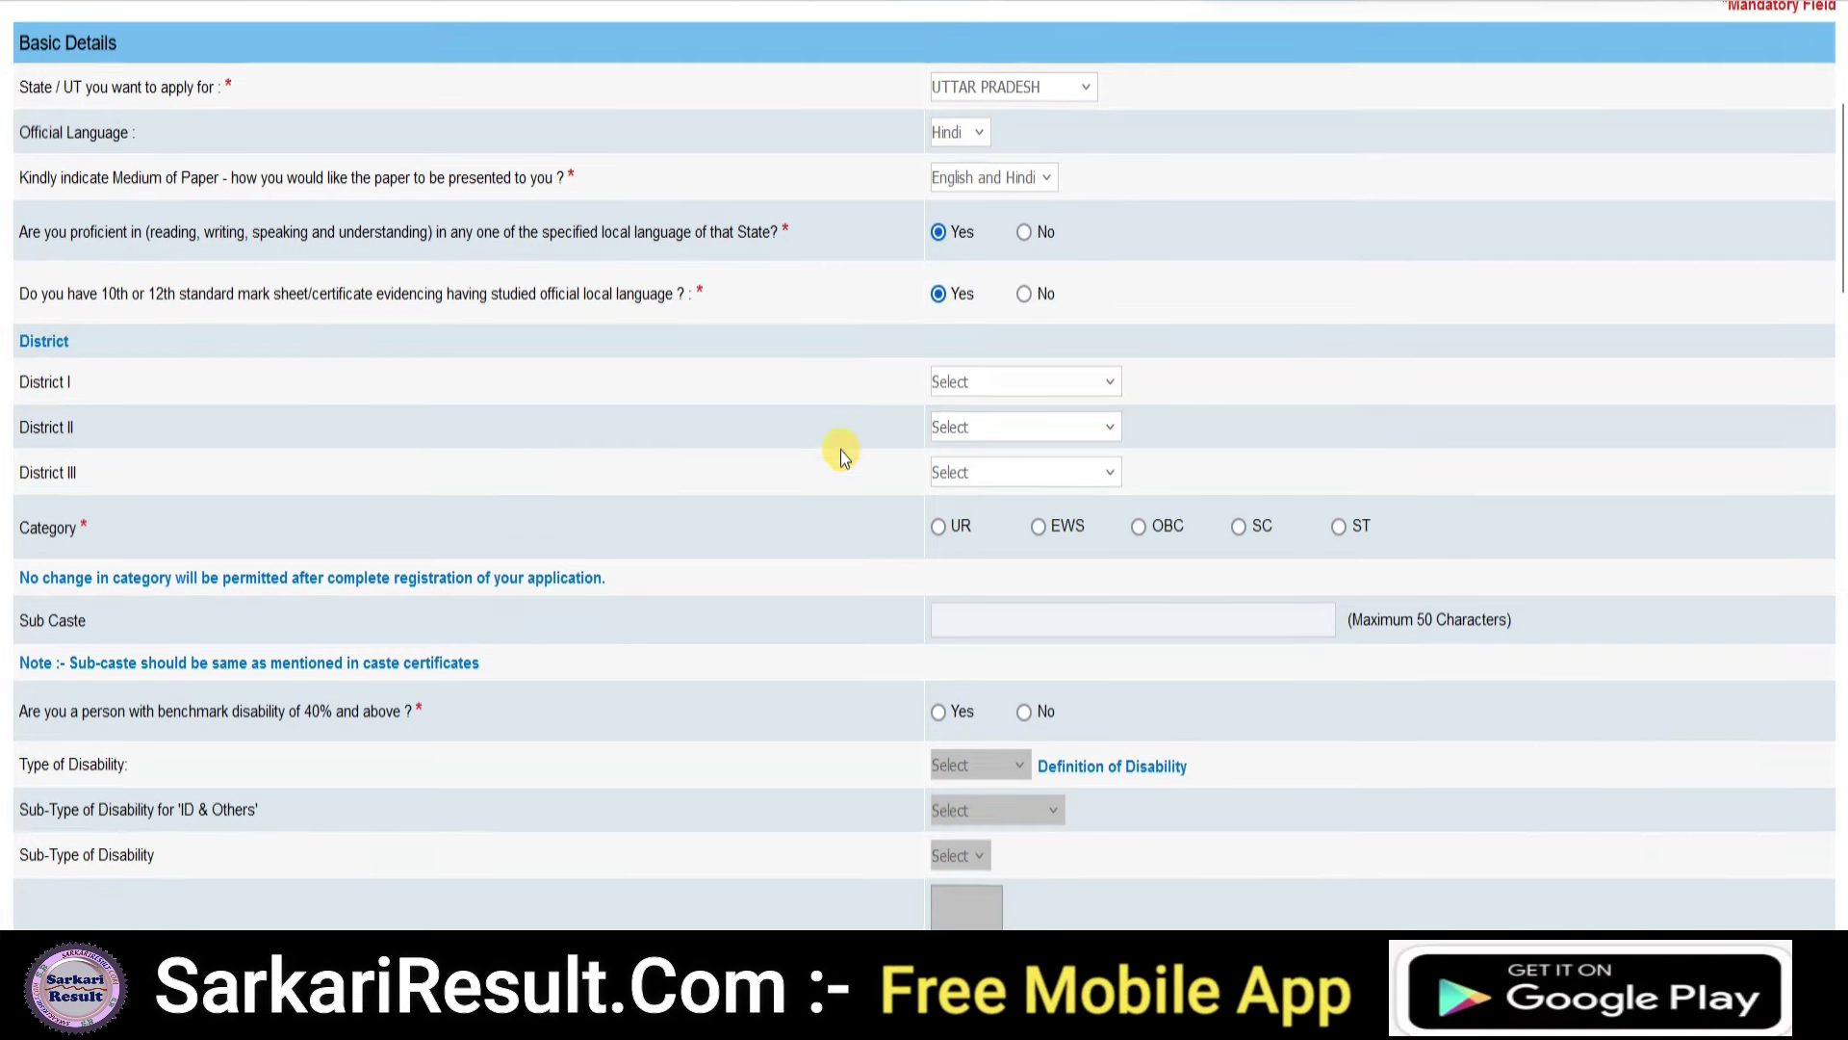
click(980, 334)
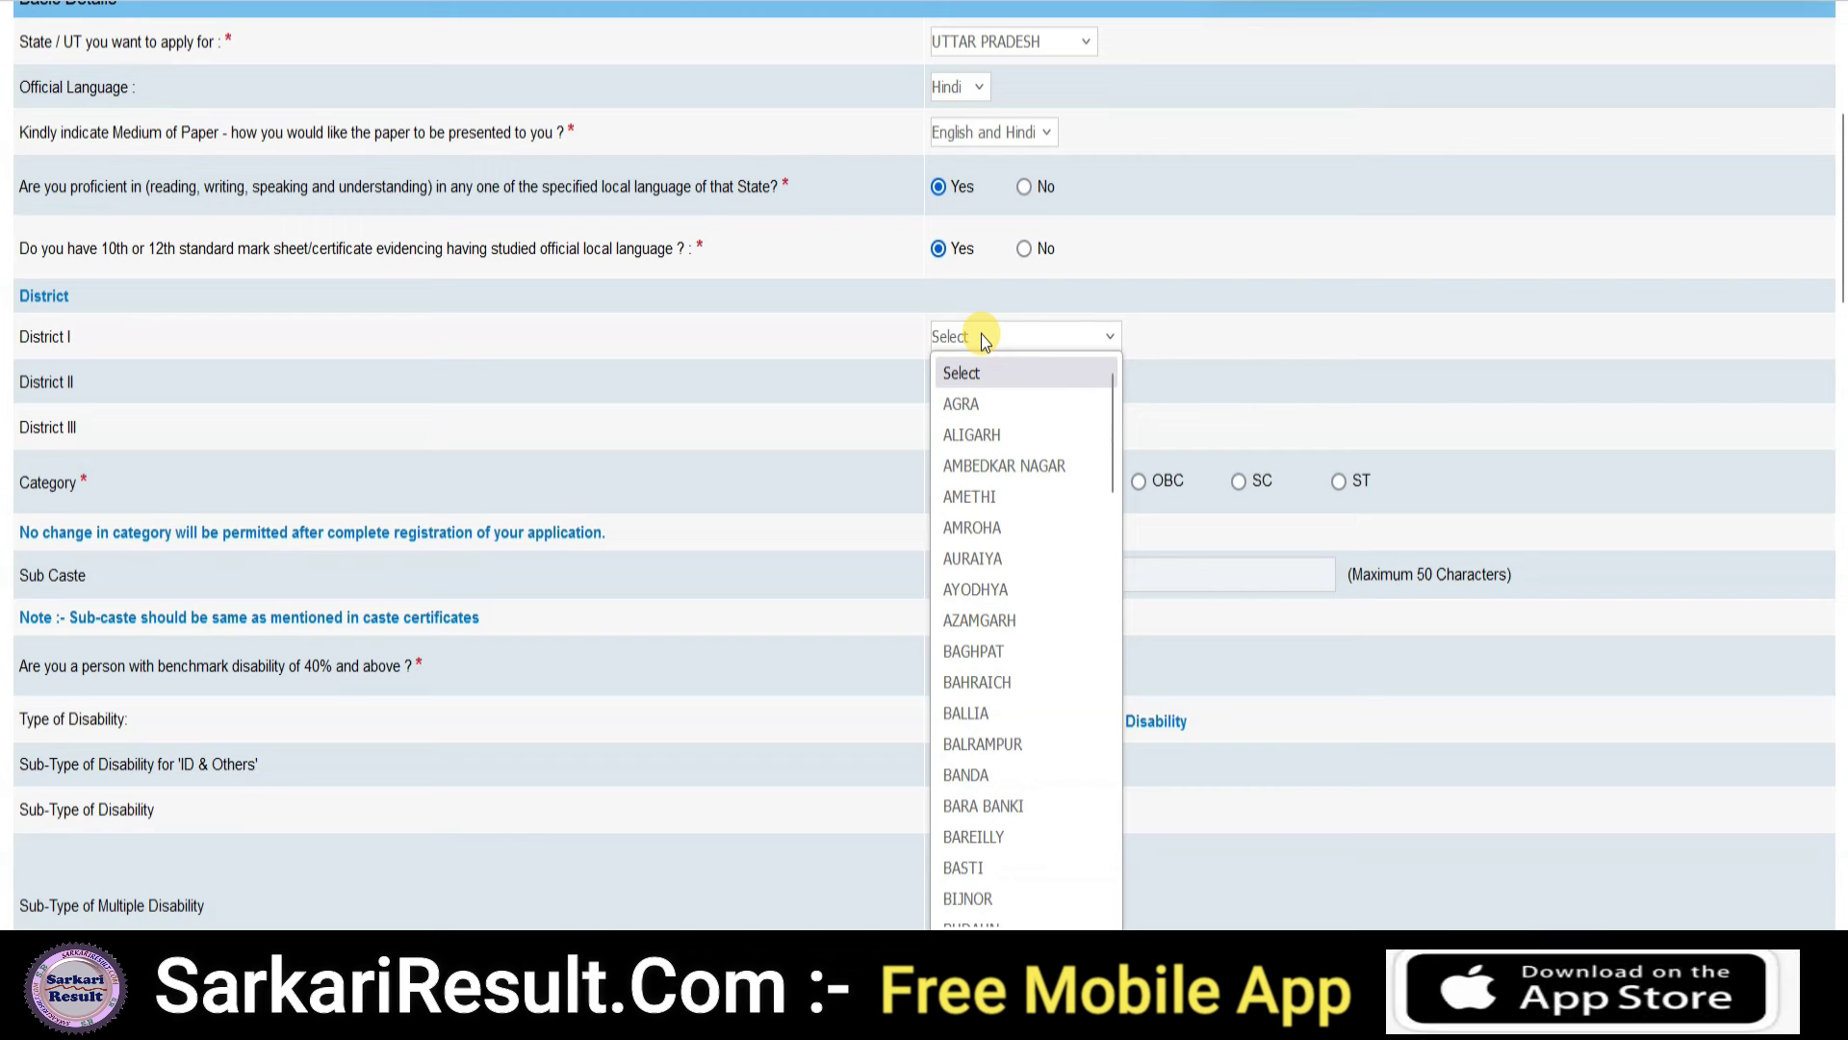
click(976, 401)
click(1011, 383)
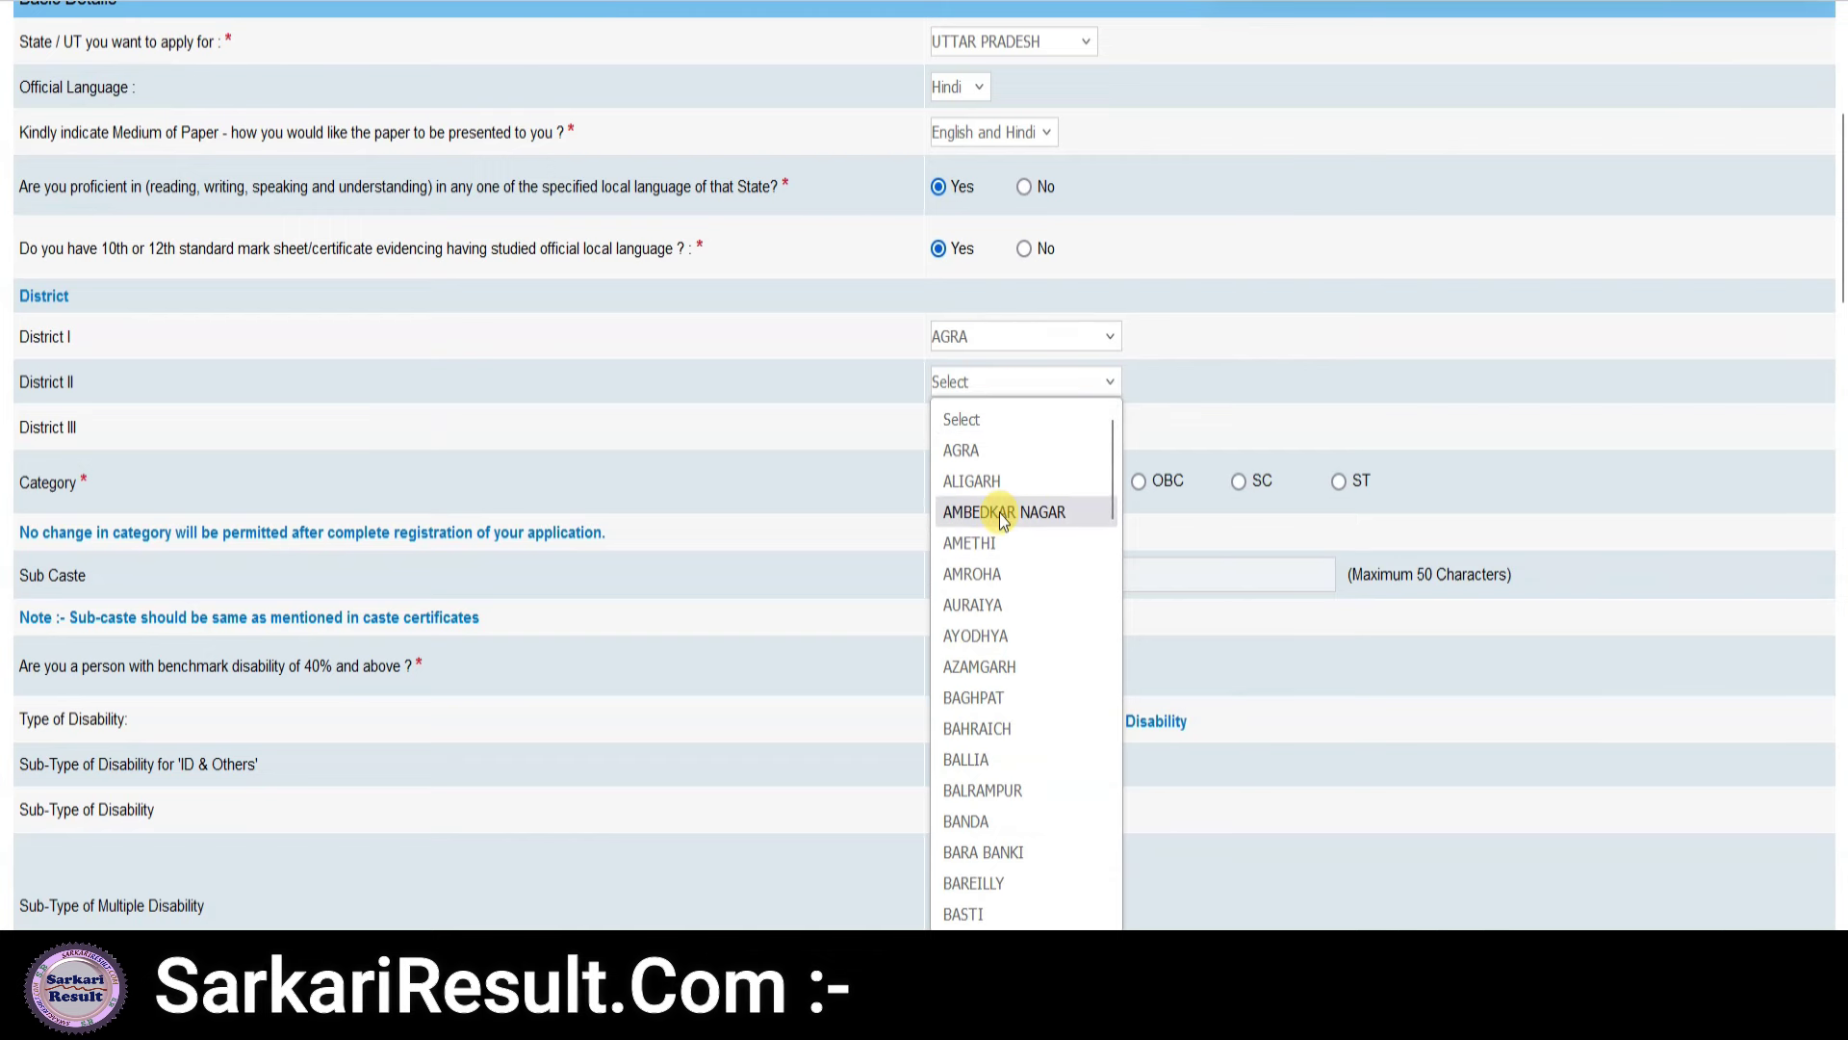
click(992, 481)
click(990, 425)
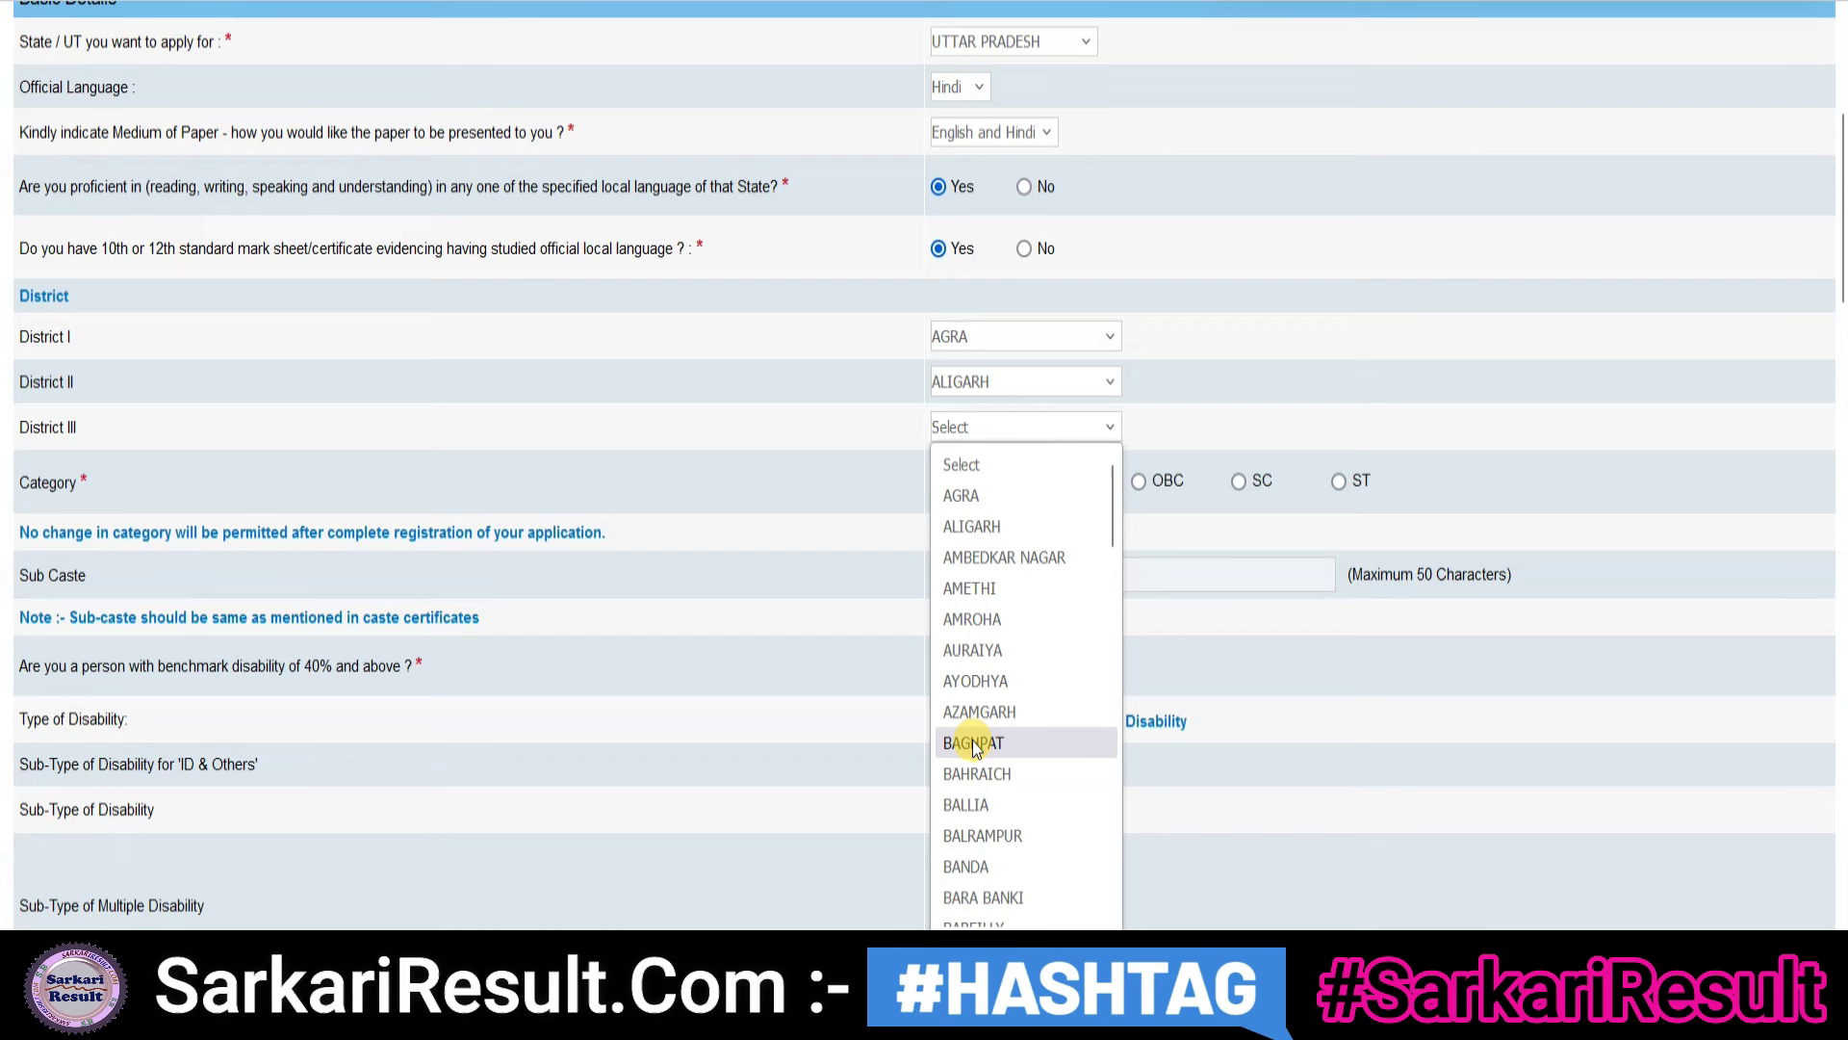
click(984, 681)
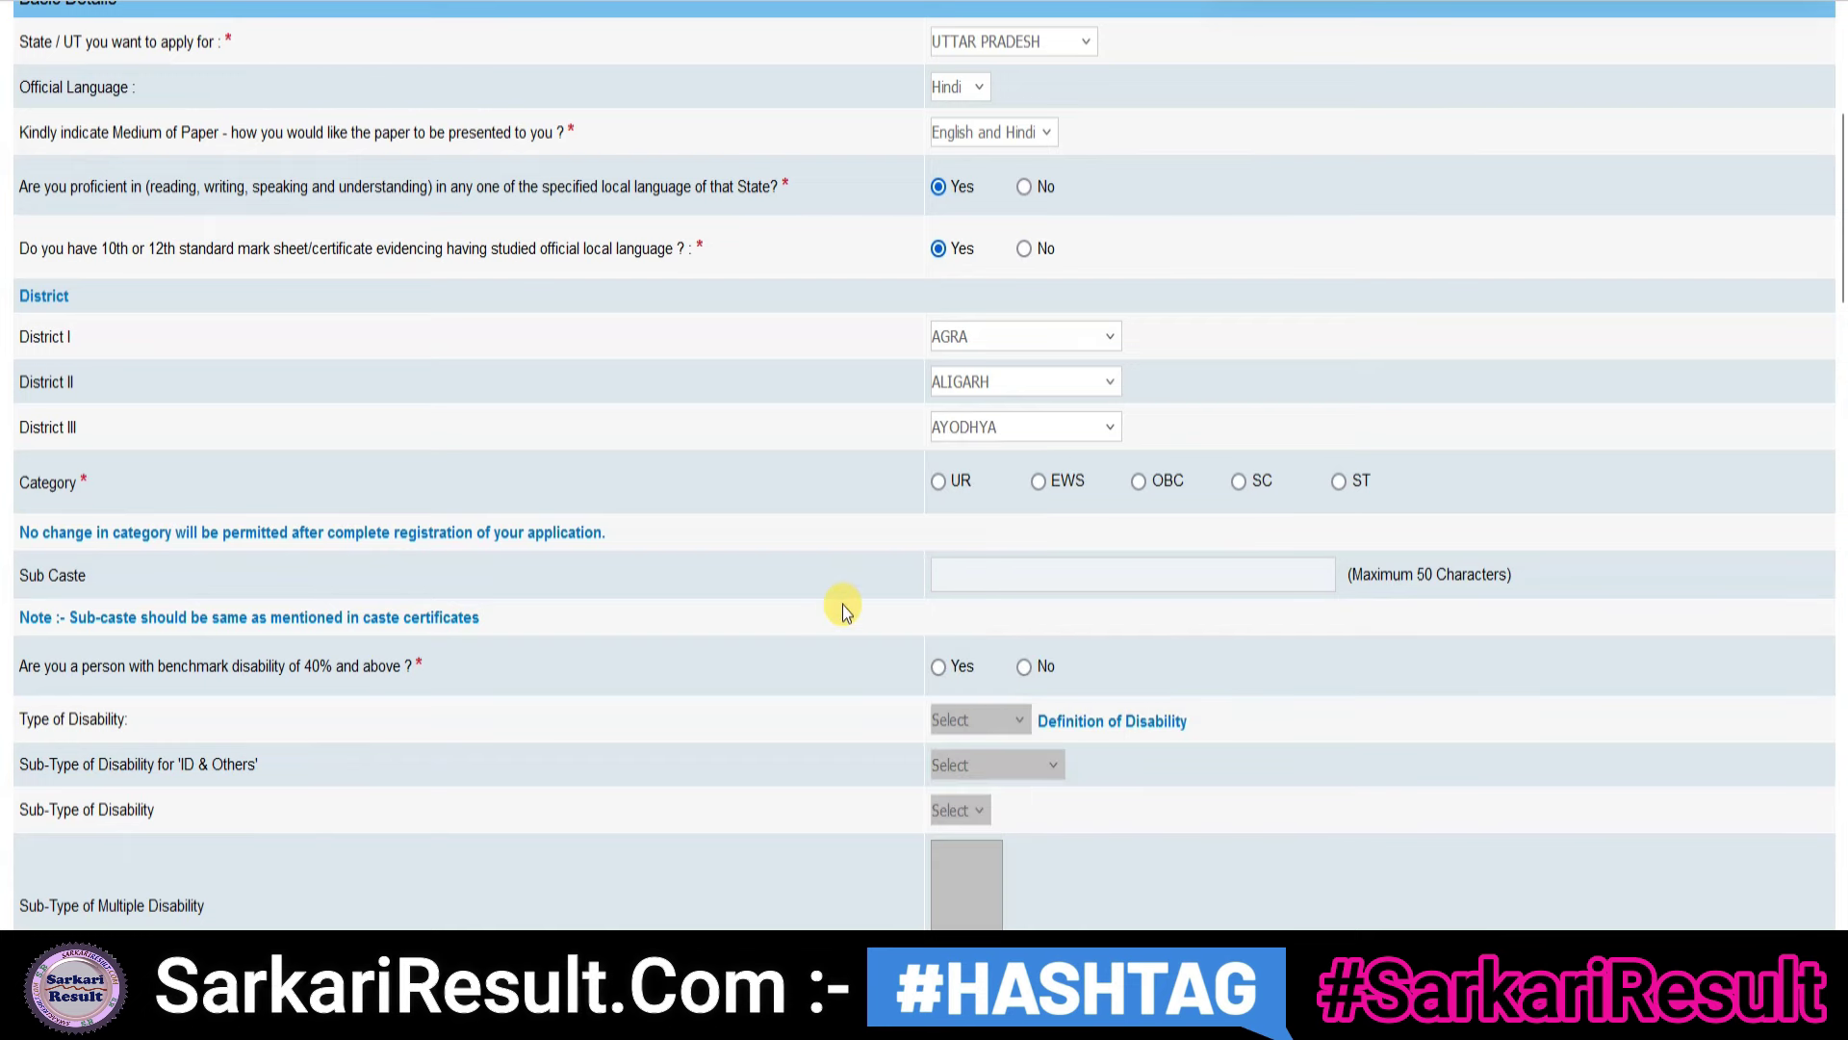
click(949, 499)
click(1141, 583)
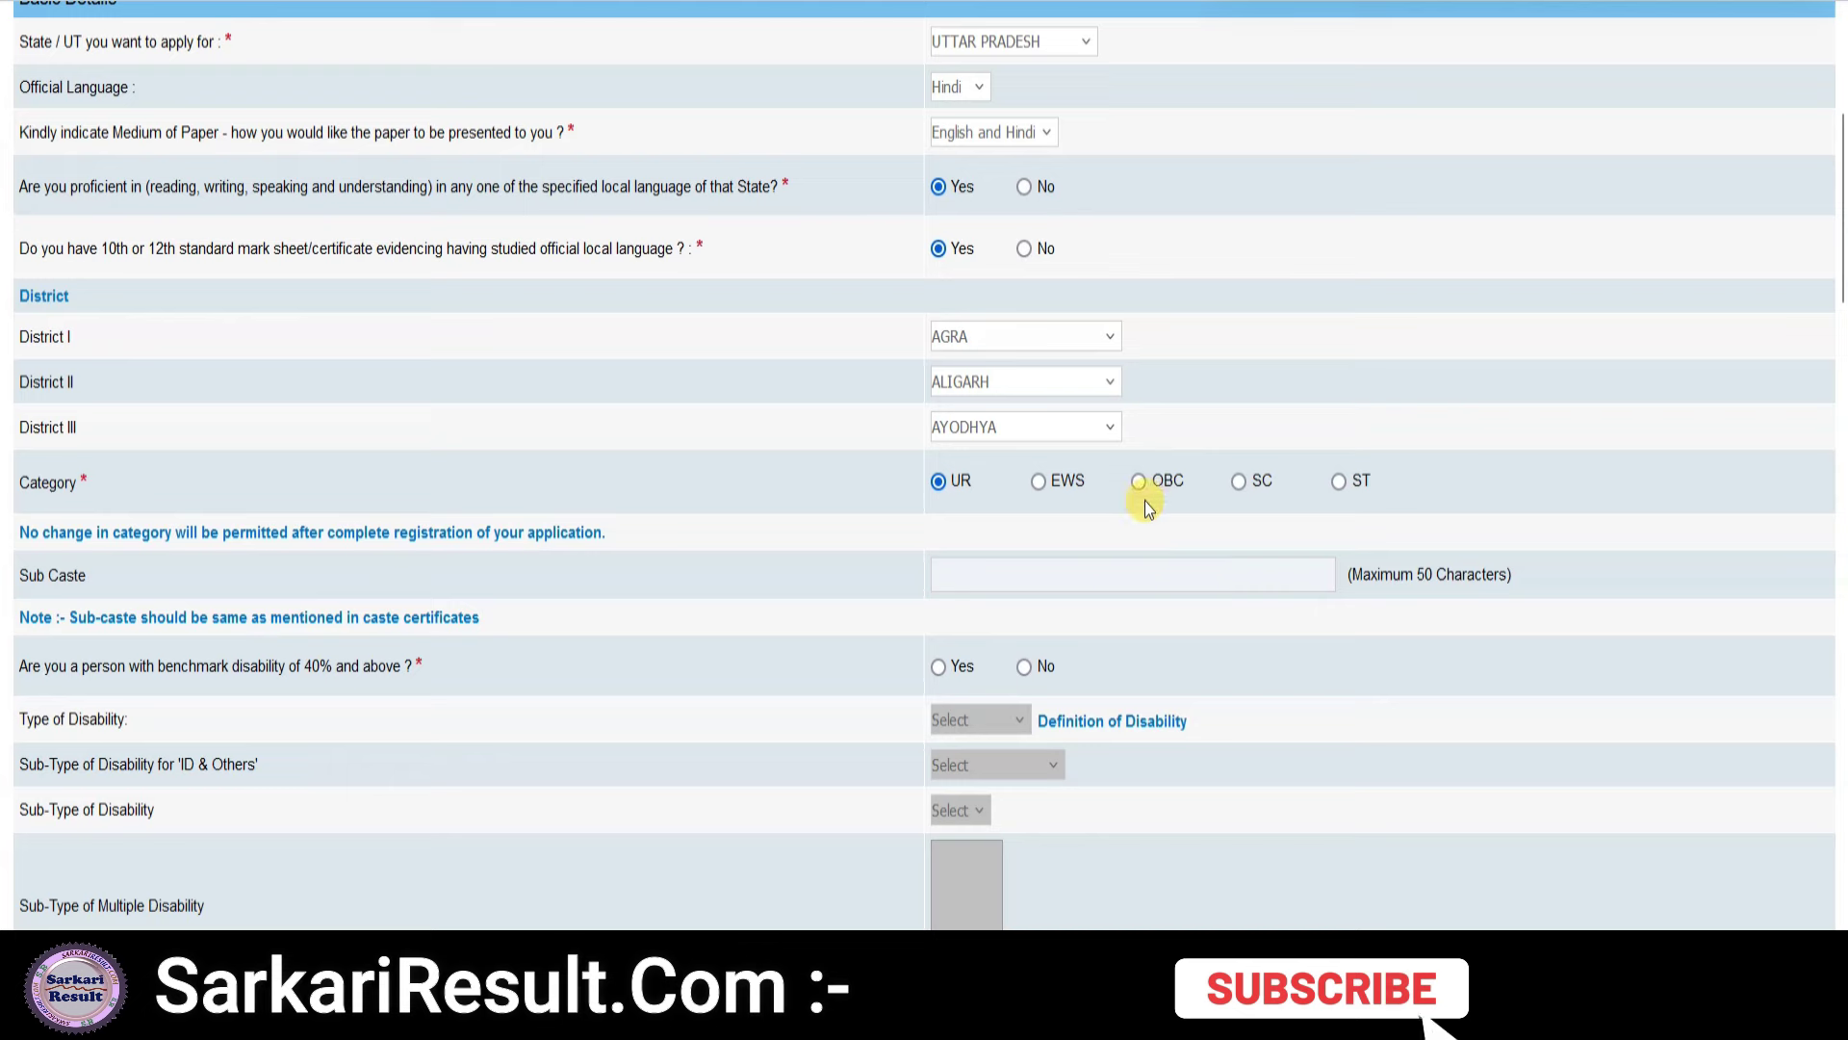
- Answer No to the 1984 riots, minority and widow questions, with religion Hindu
scroll(905, 645, down, 2)
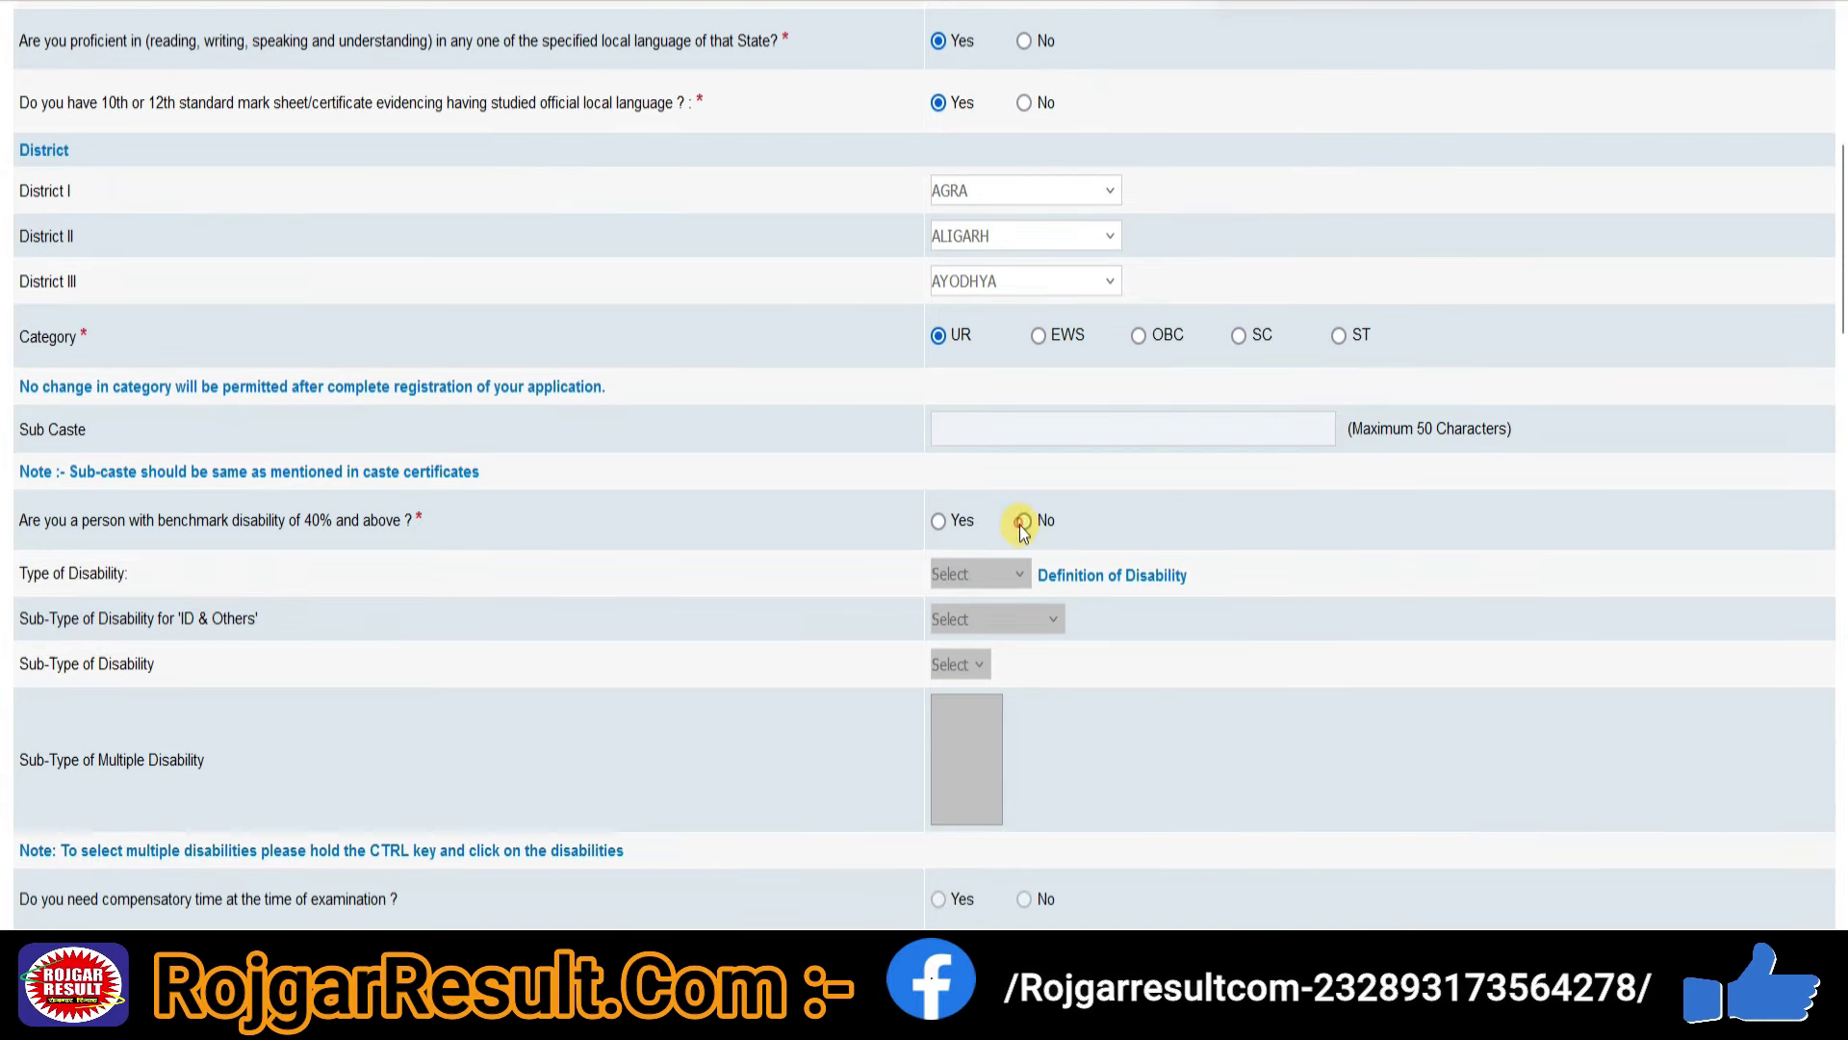
scroll(847, 592, down, 2)
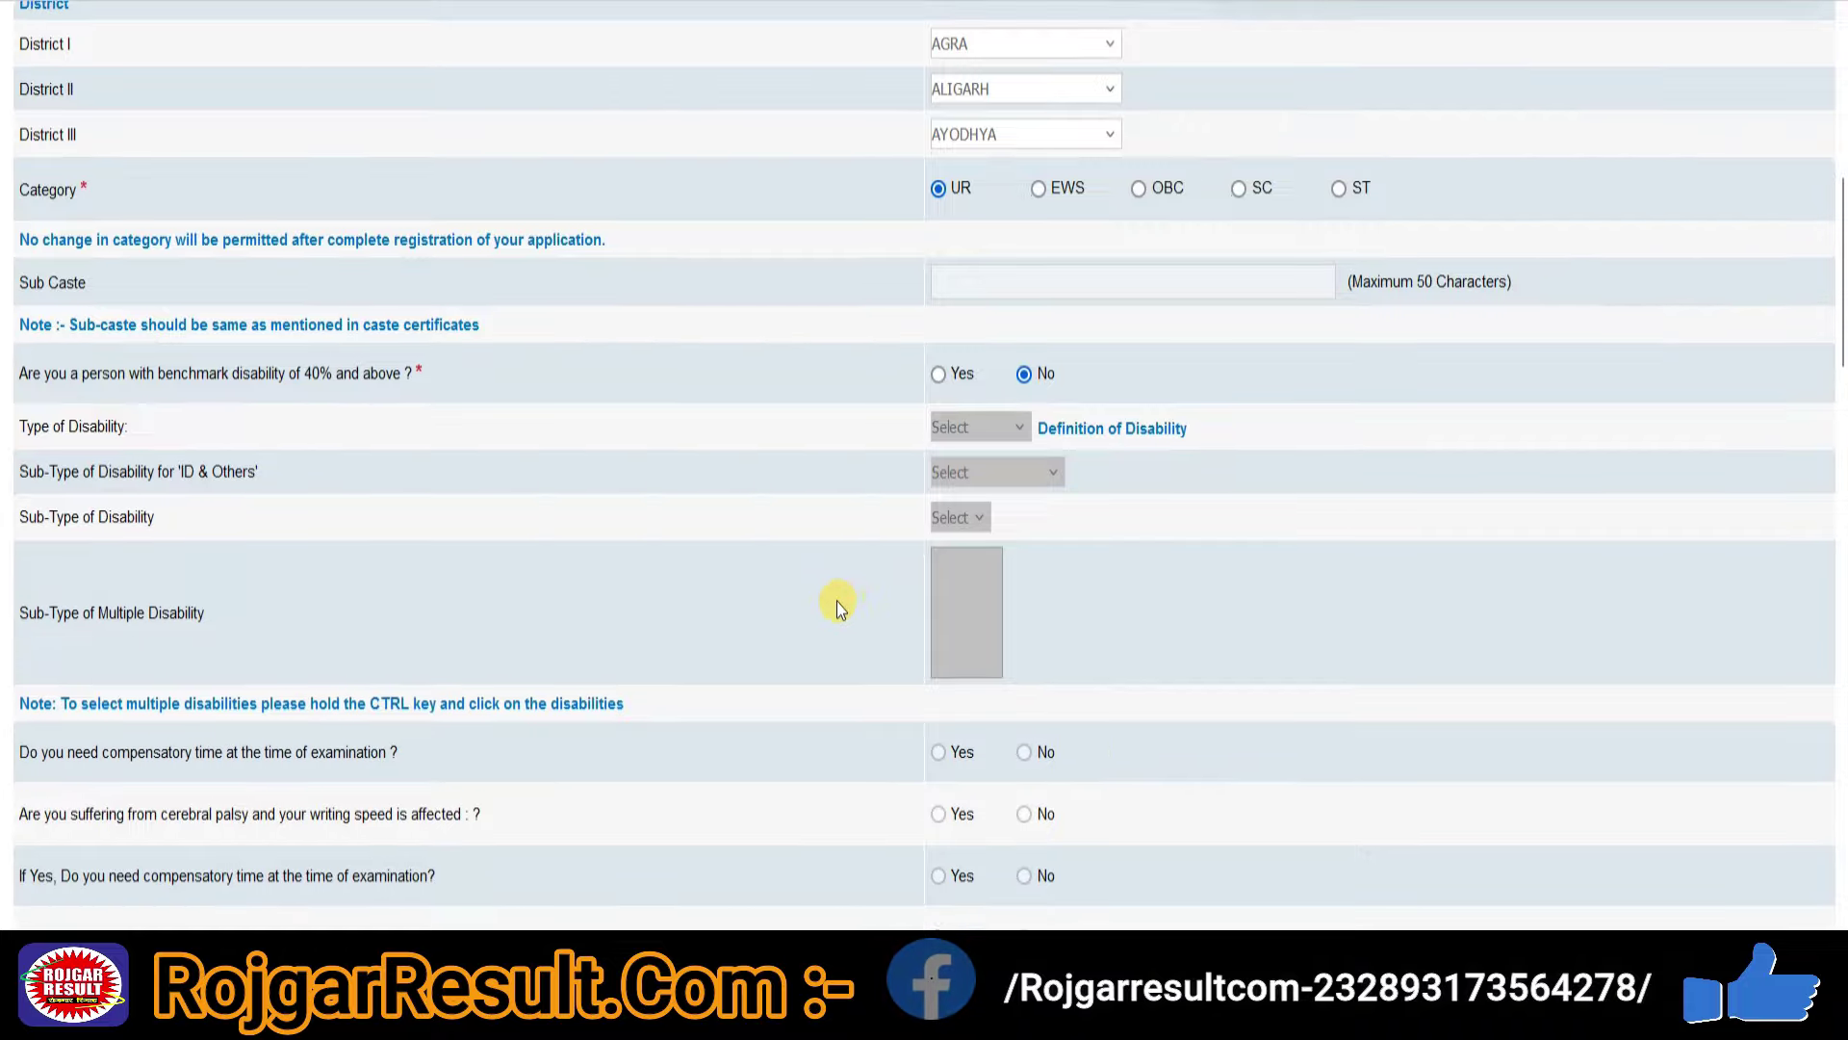
scroll(836, 602, down, 5)
scroll(835, 602, down, 2)
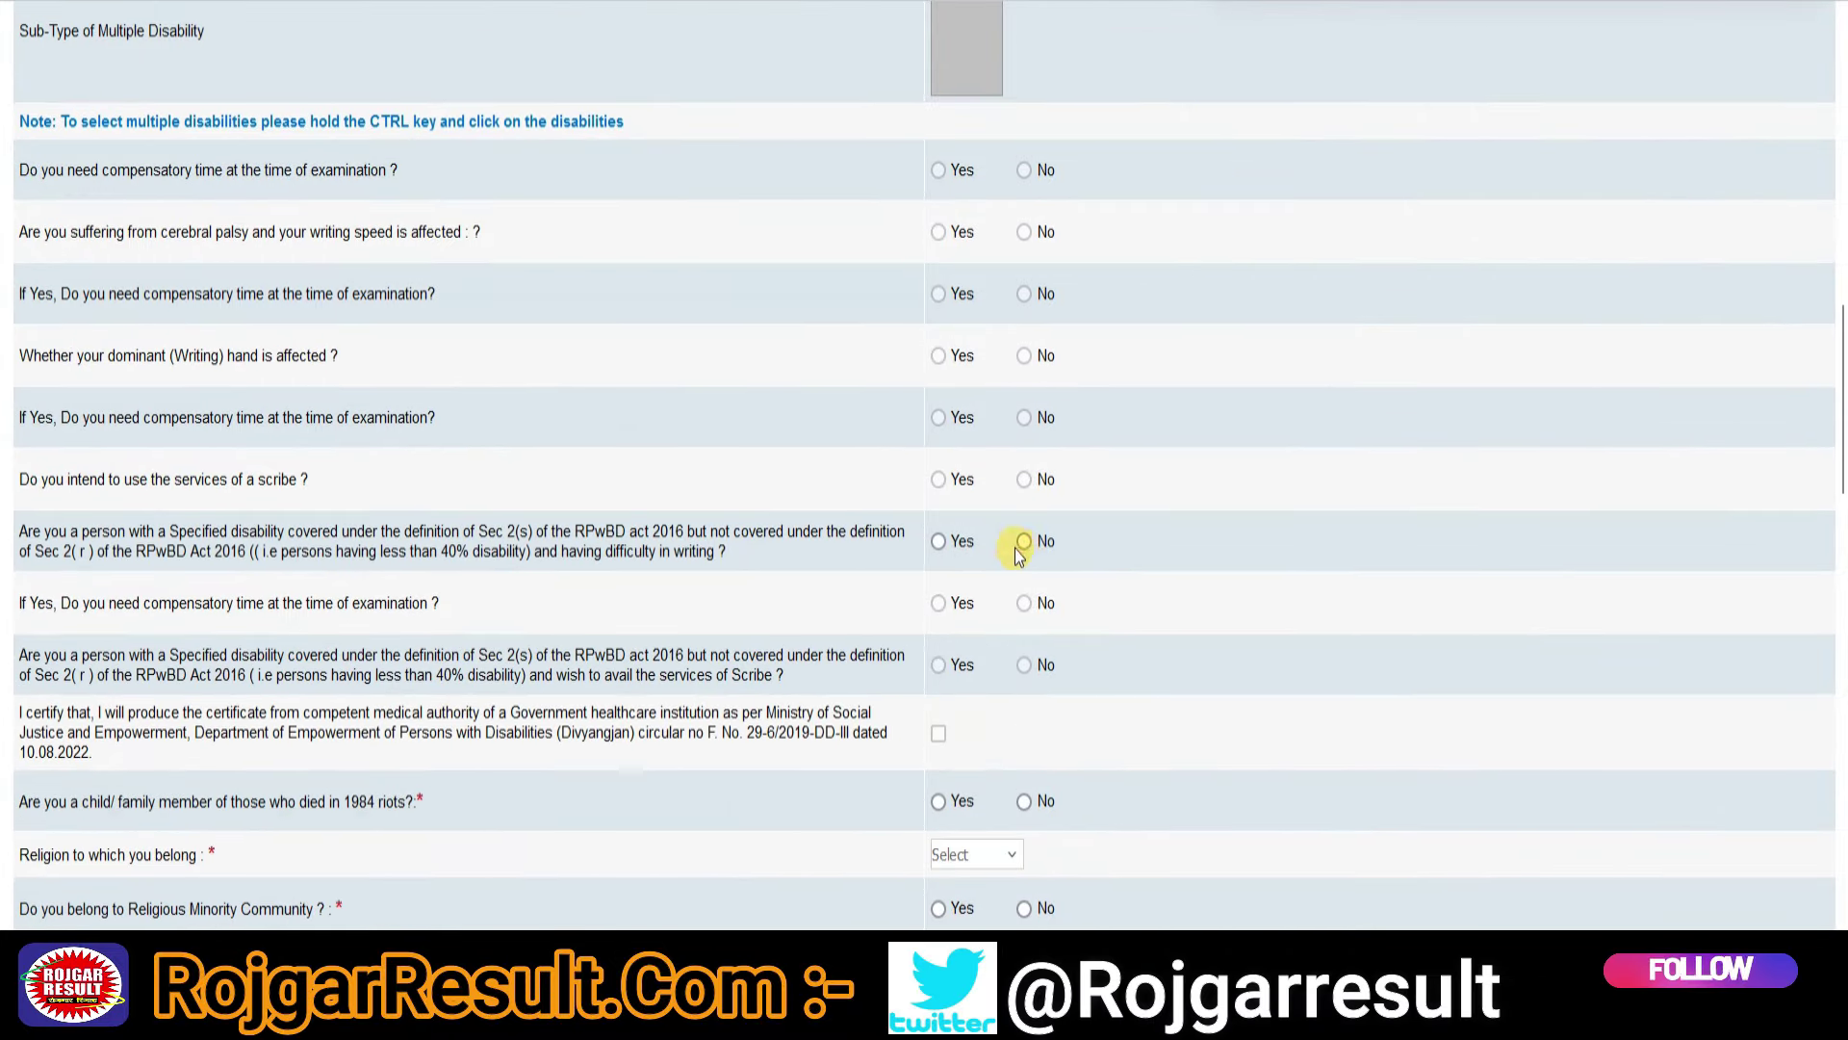
scroll(1059, 323, down, 6)
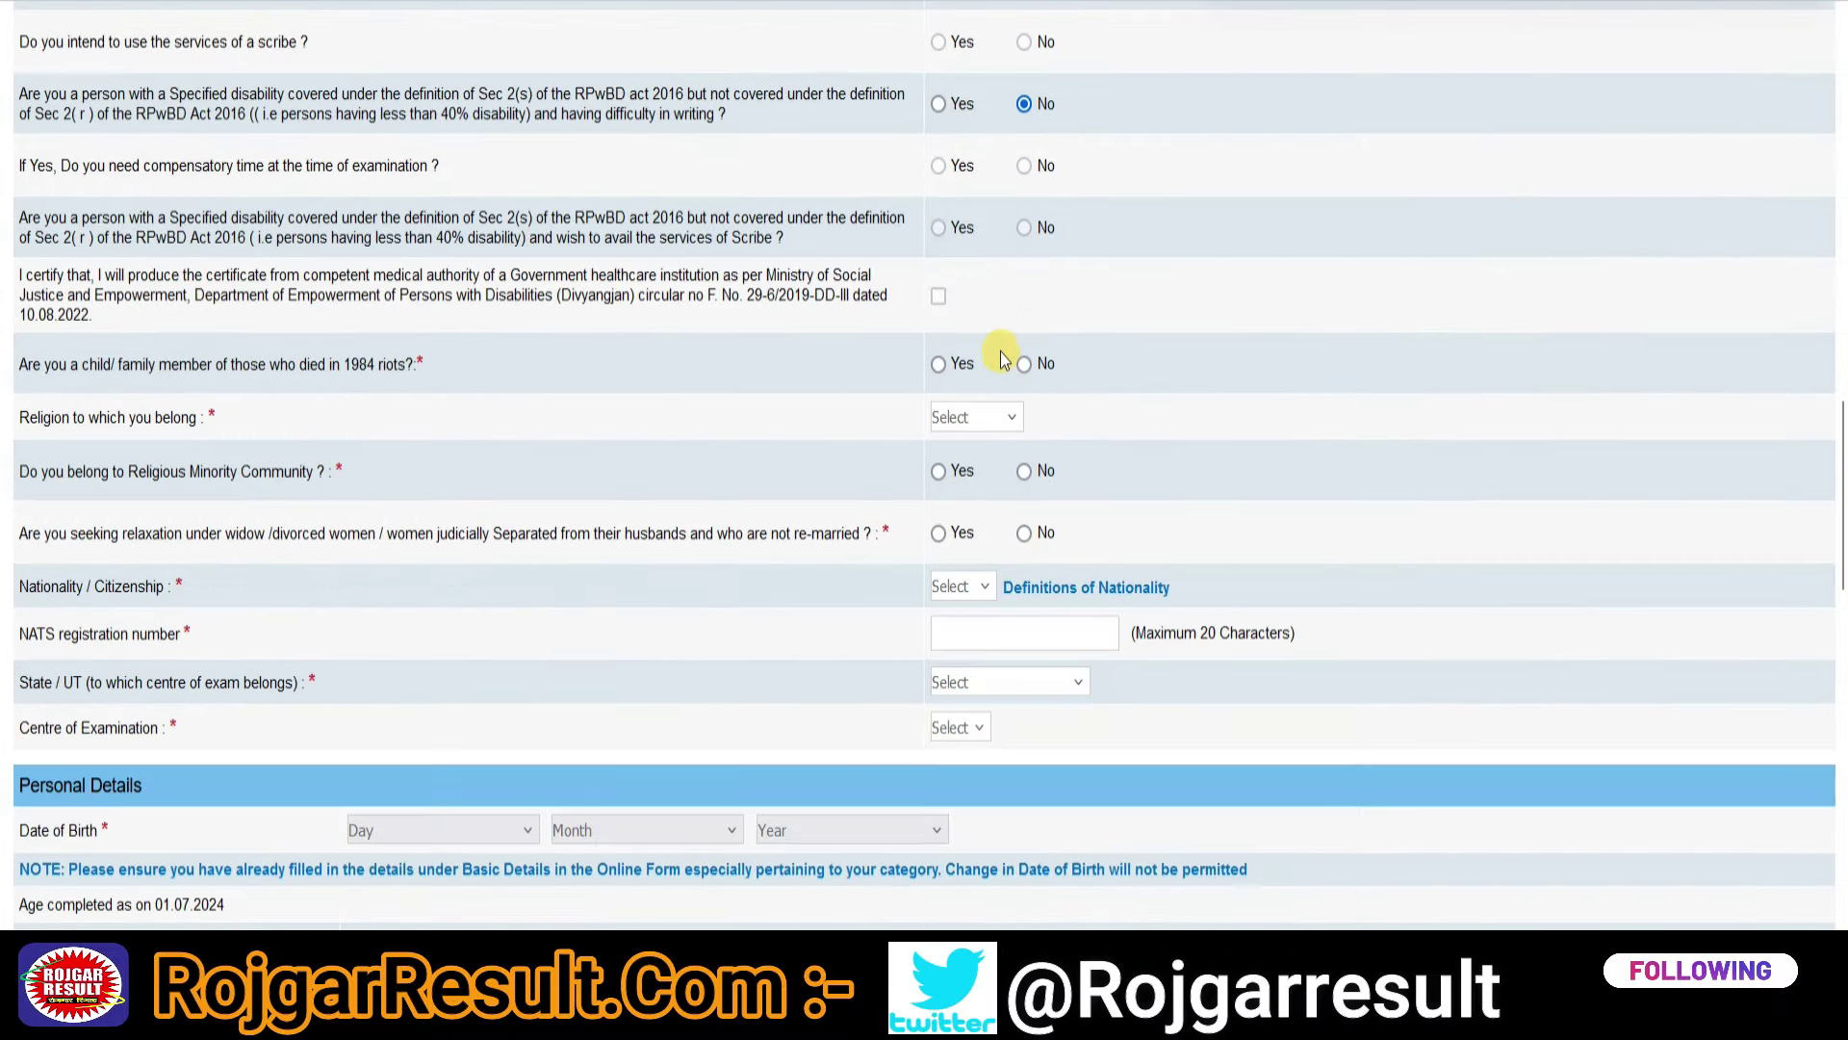
click(1025, 365)
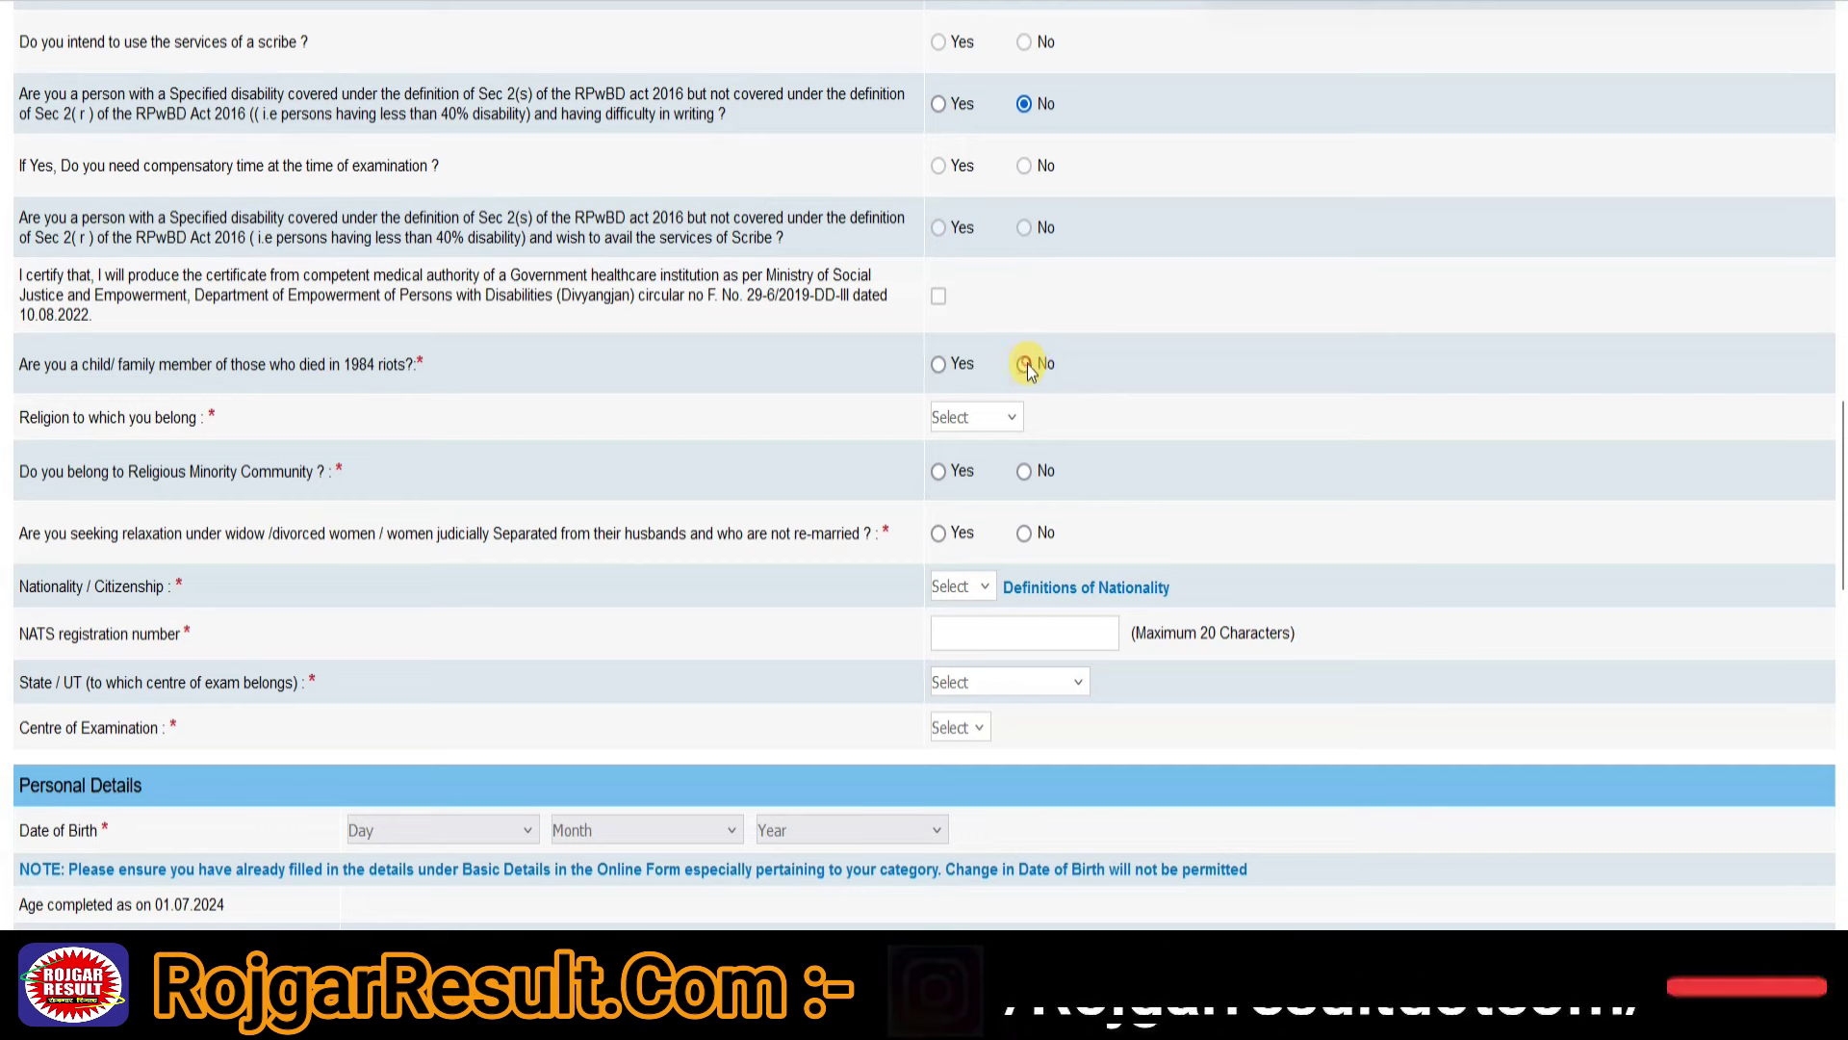
click(993, 418)
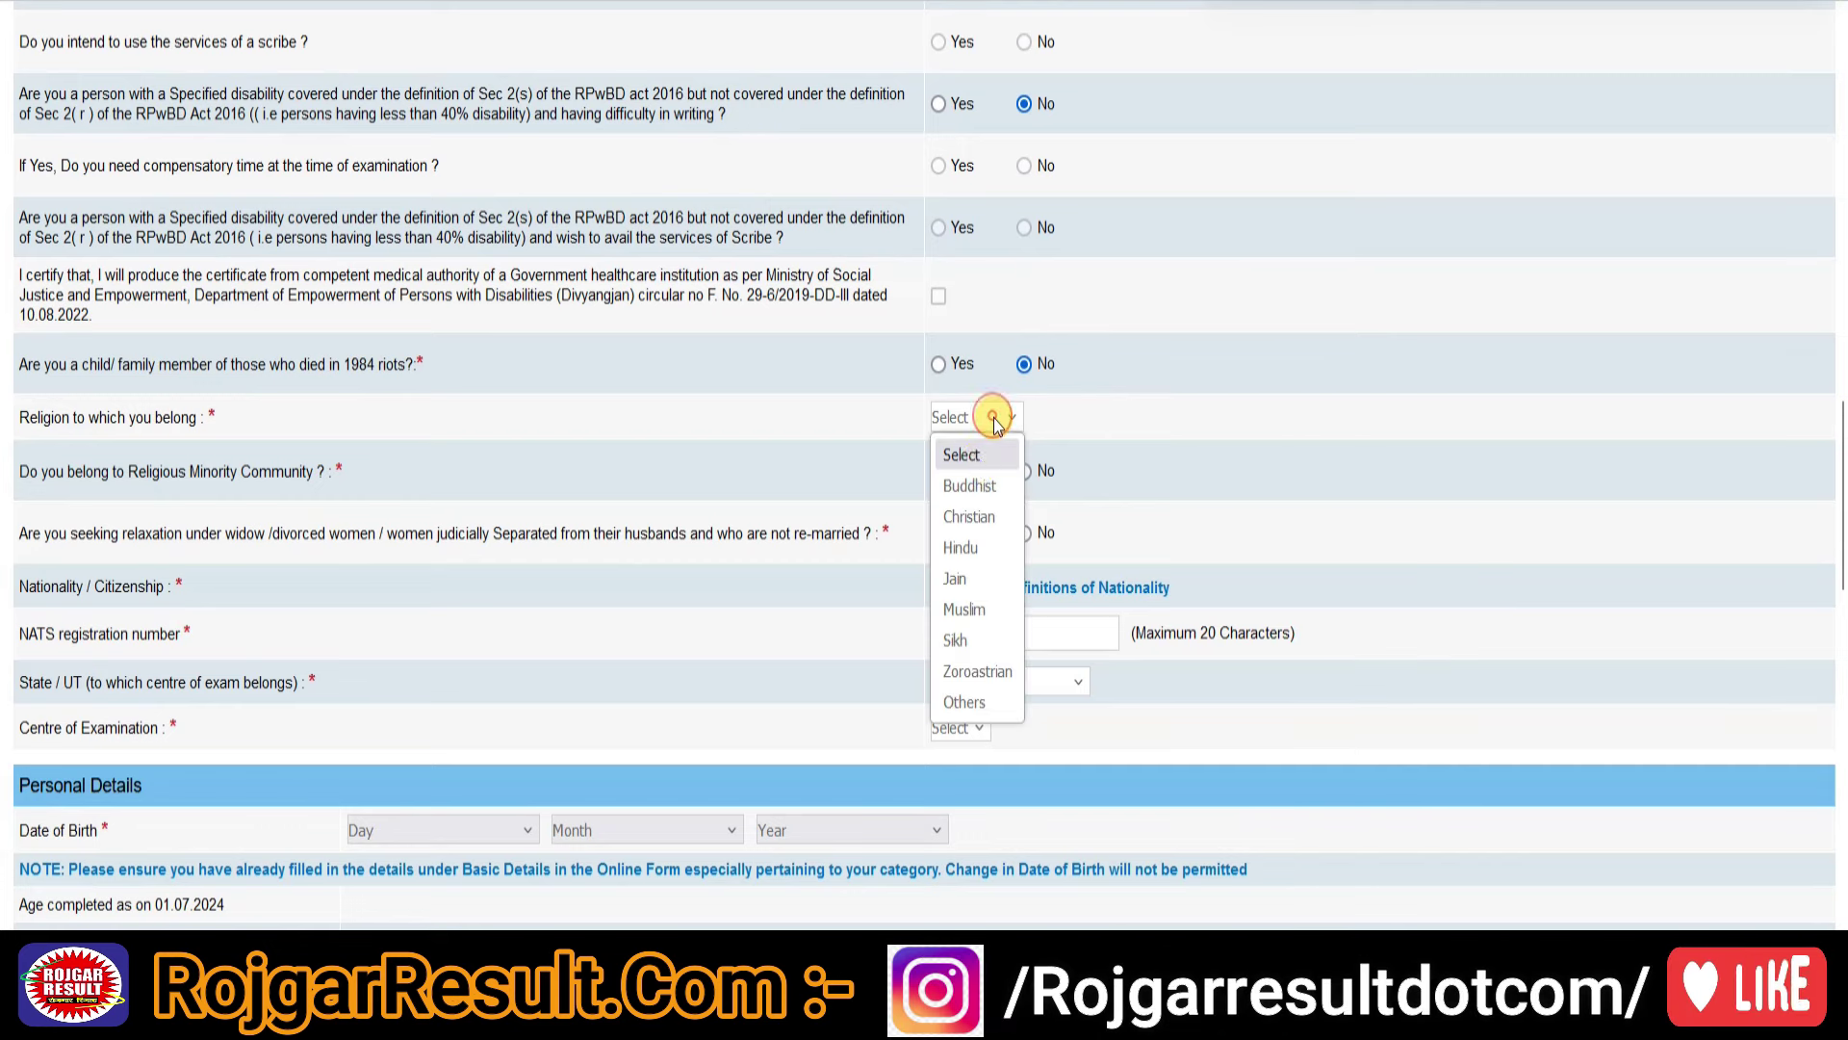
click(966, 547)
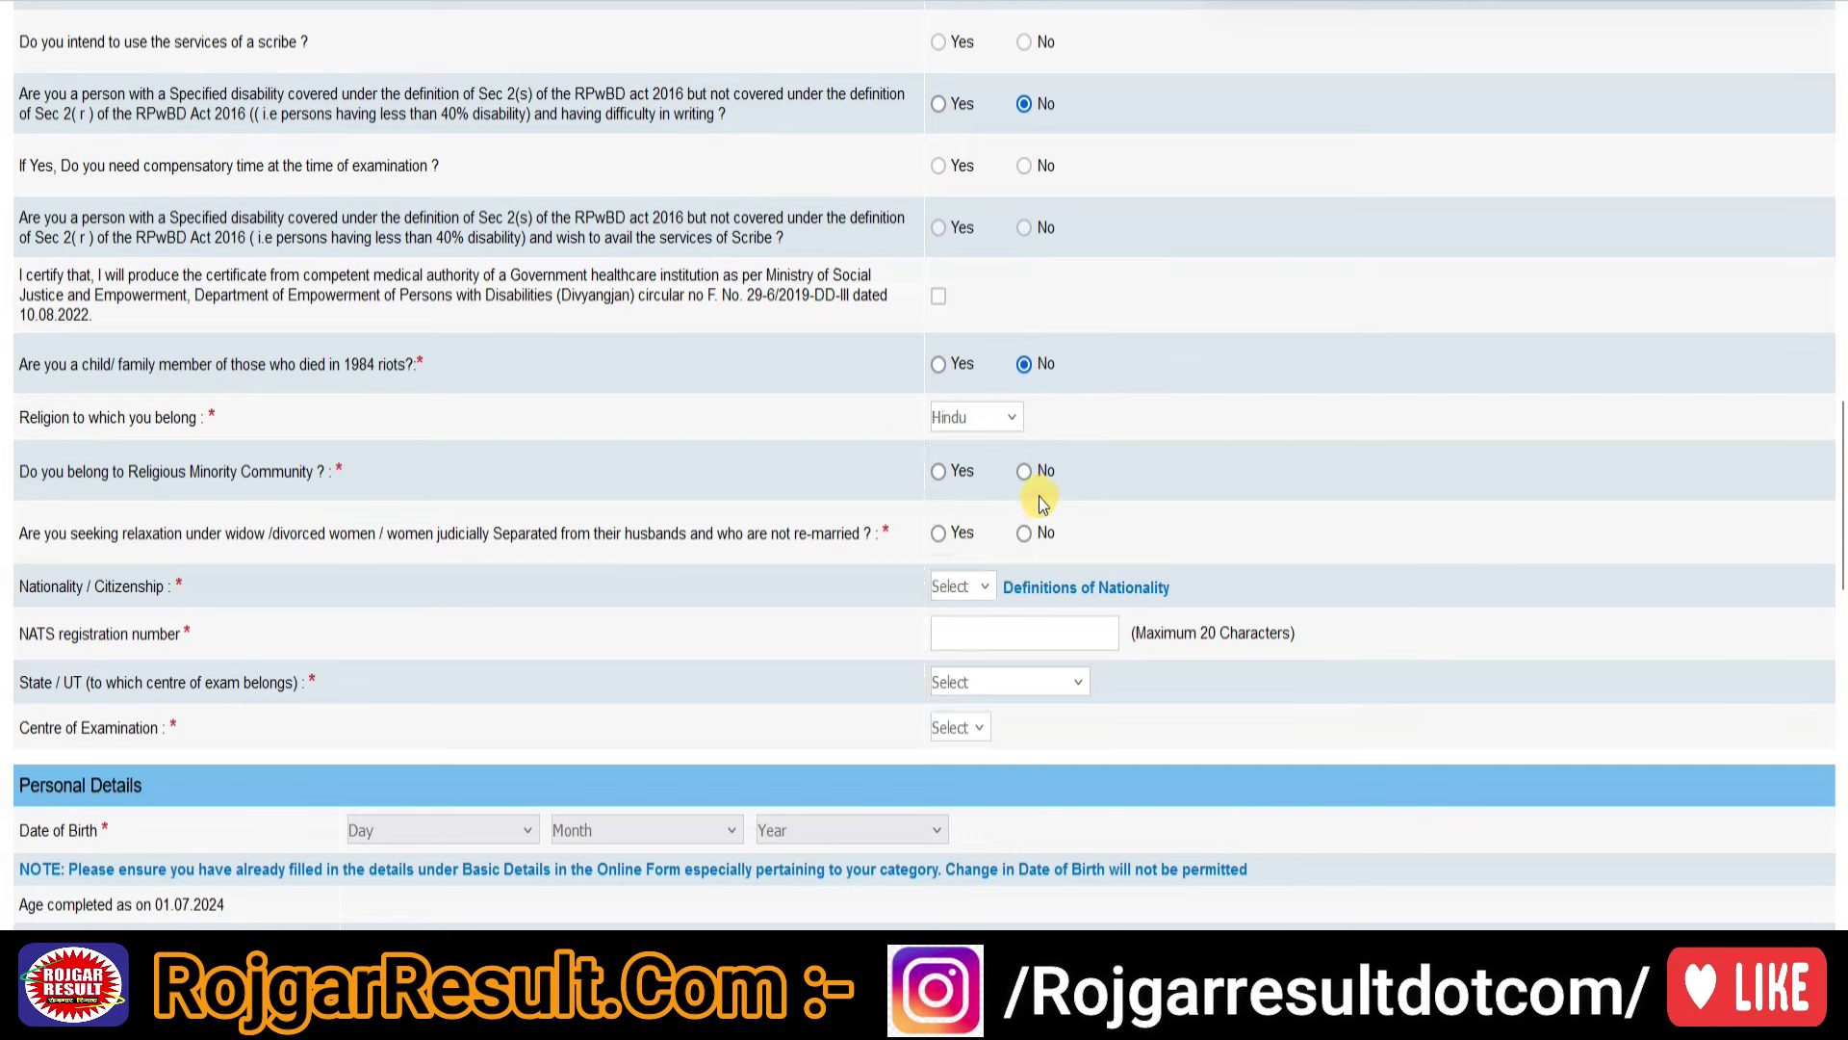
click(1024, 472)
click(1023, 538)
- Set nationality Indian, enter the NATS registration number, and pick exam centre Ghaziabad, Uttar Pradesh
scroll(963, 559, down, 2)
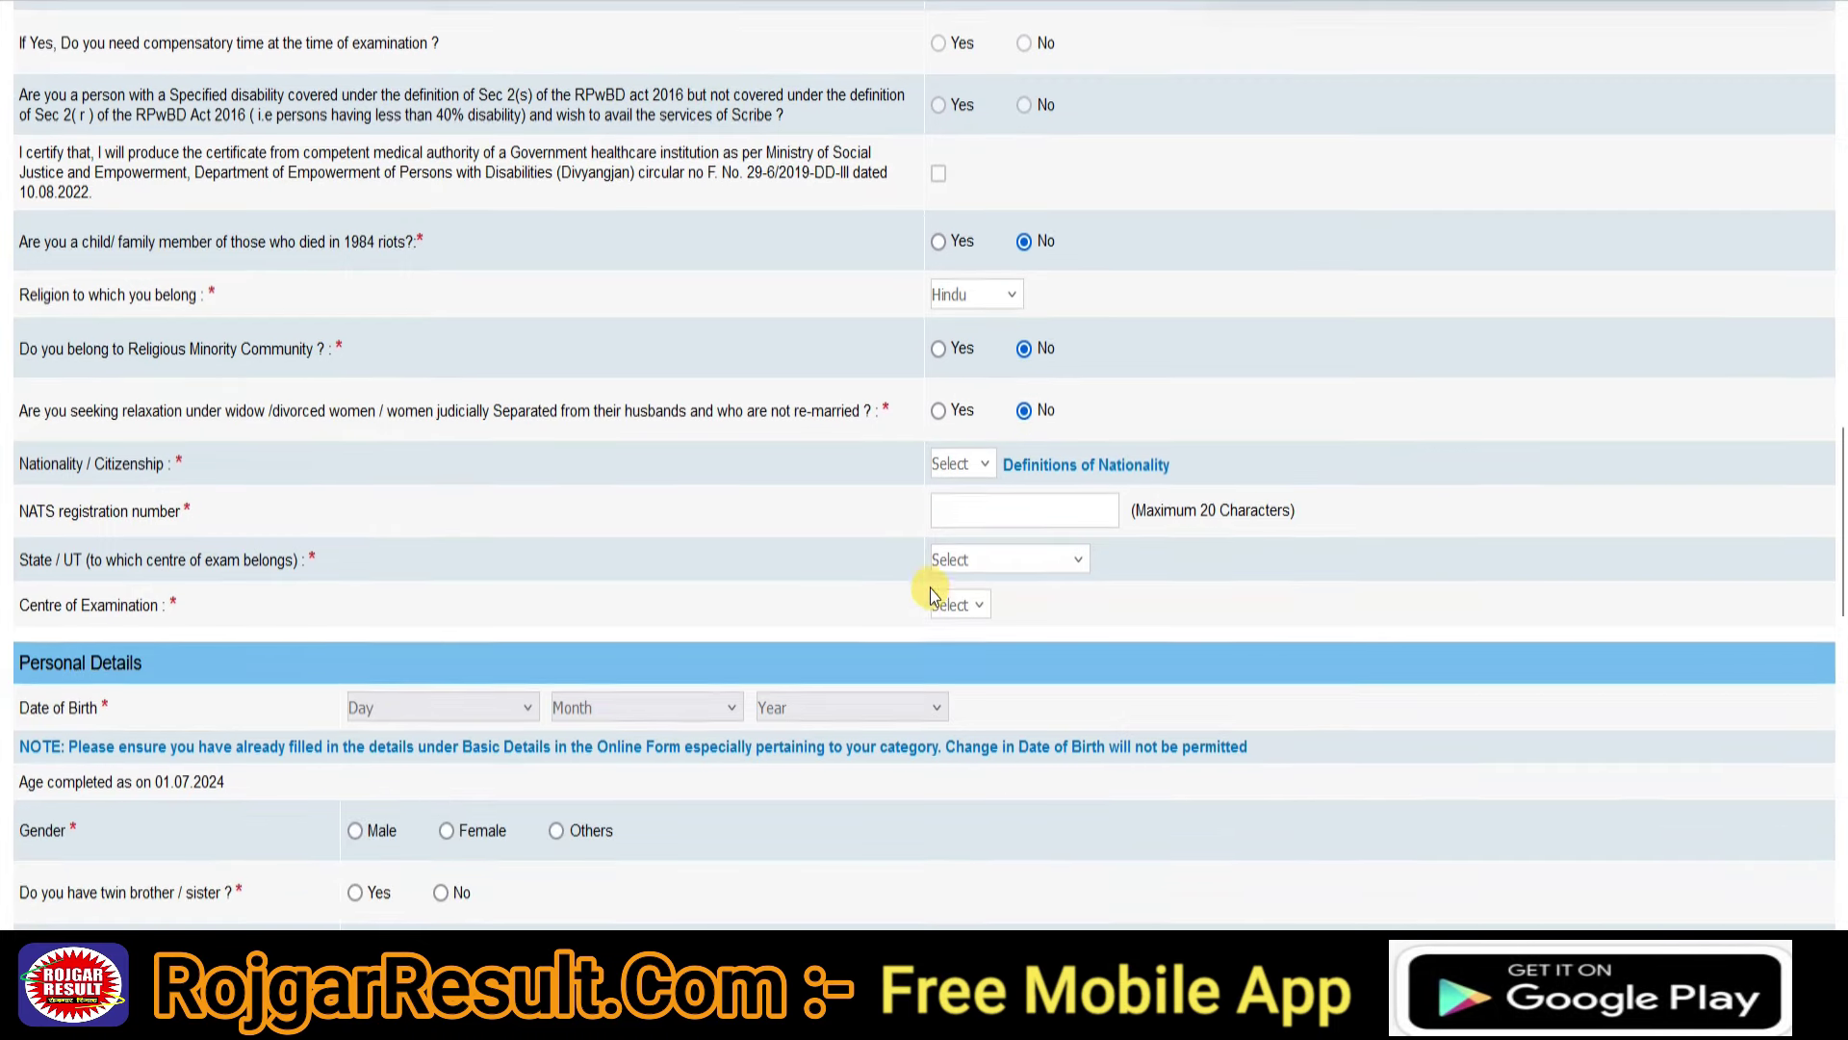
click(968, 444)
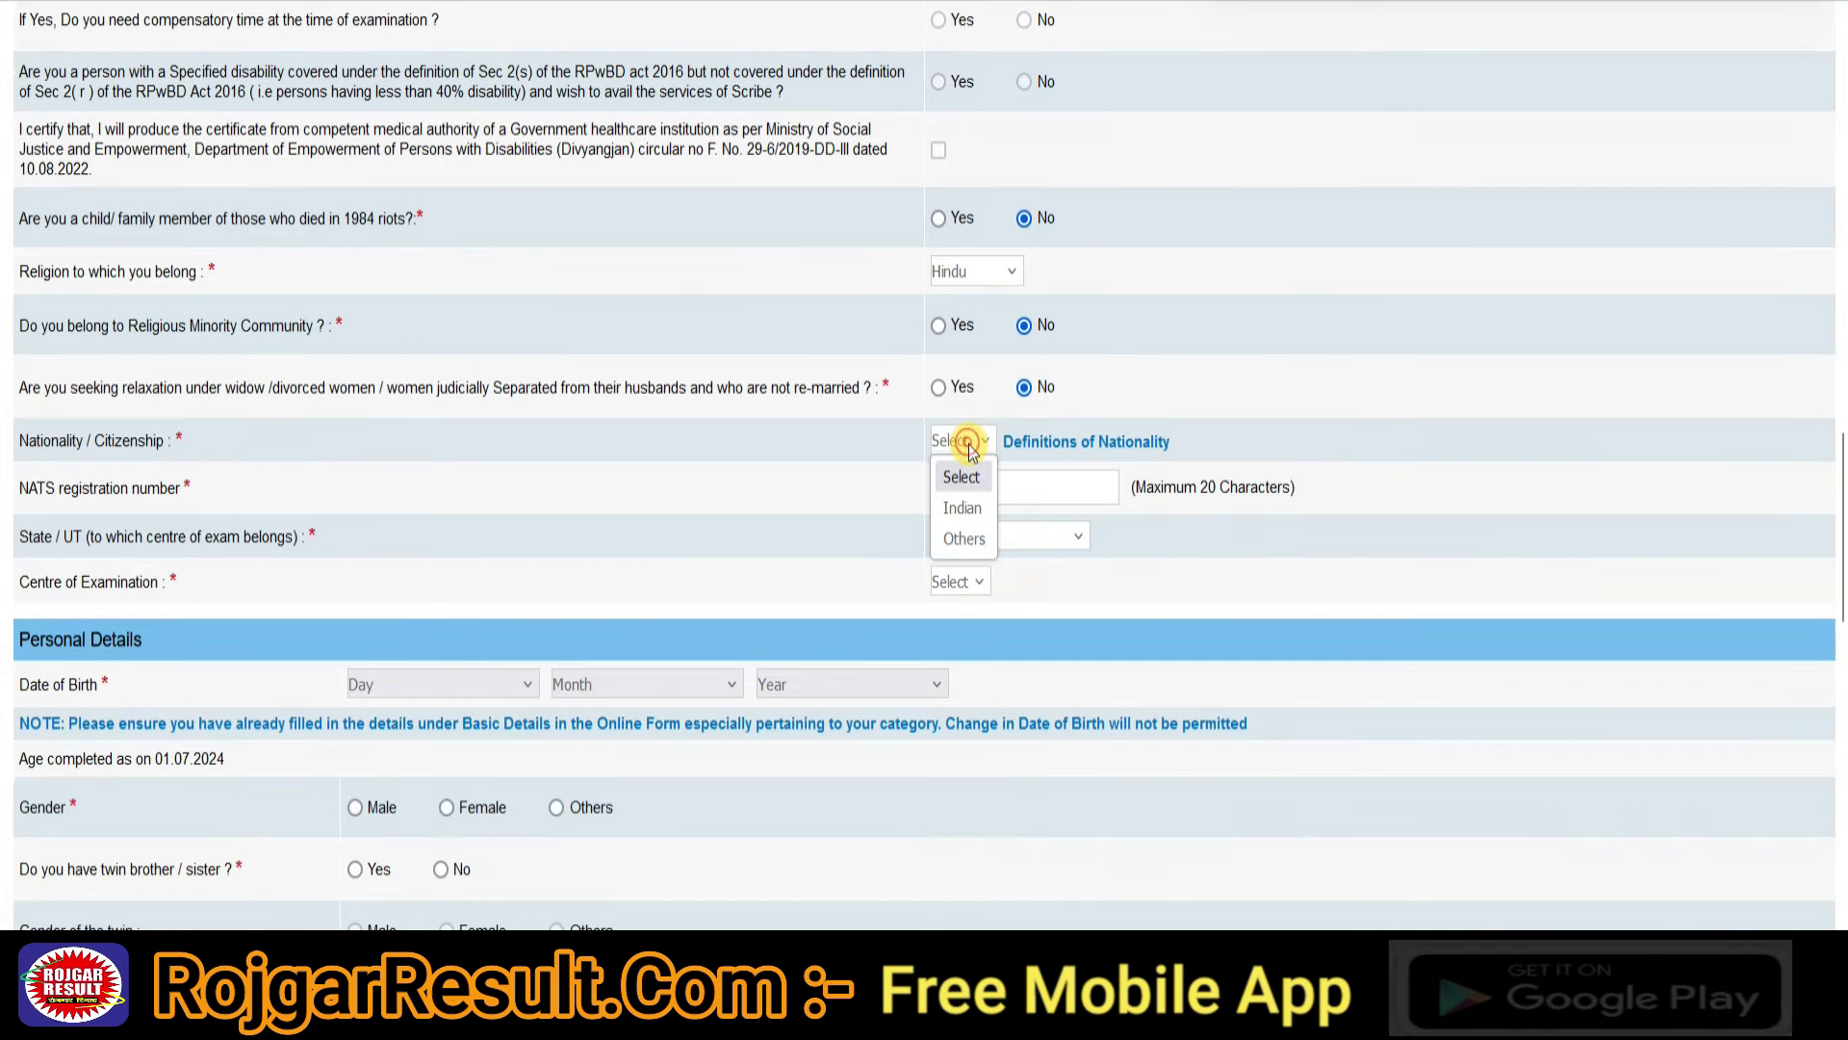
click(960, 514)
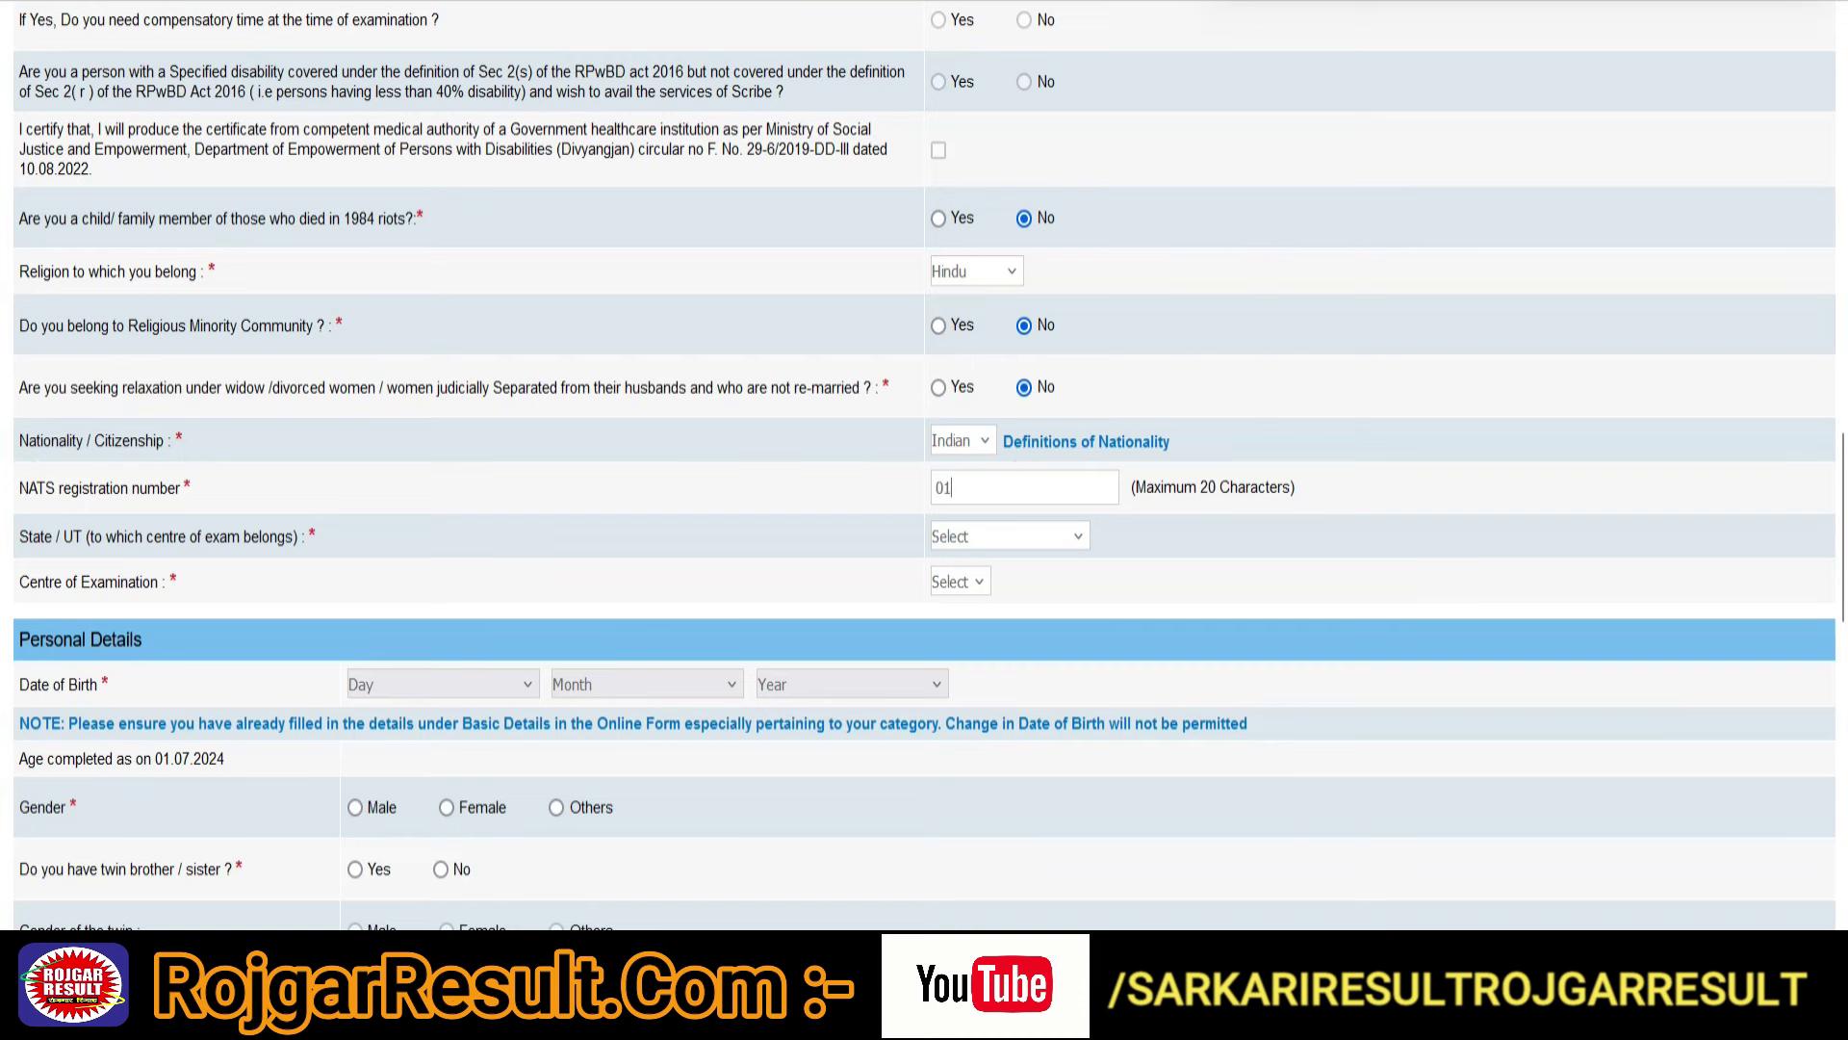
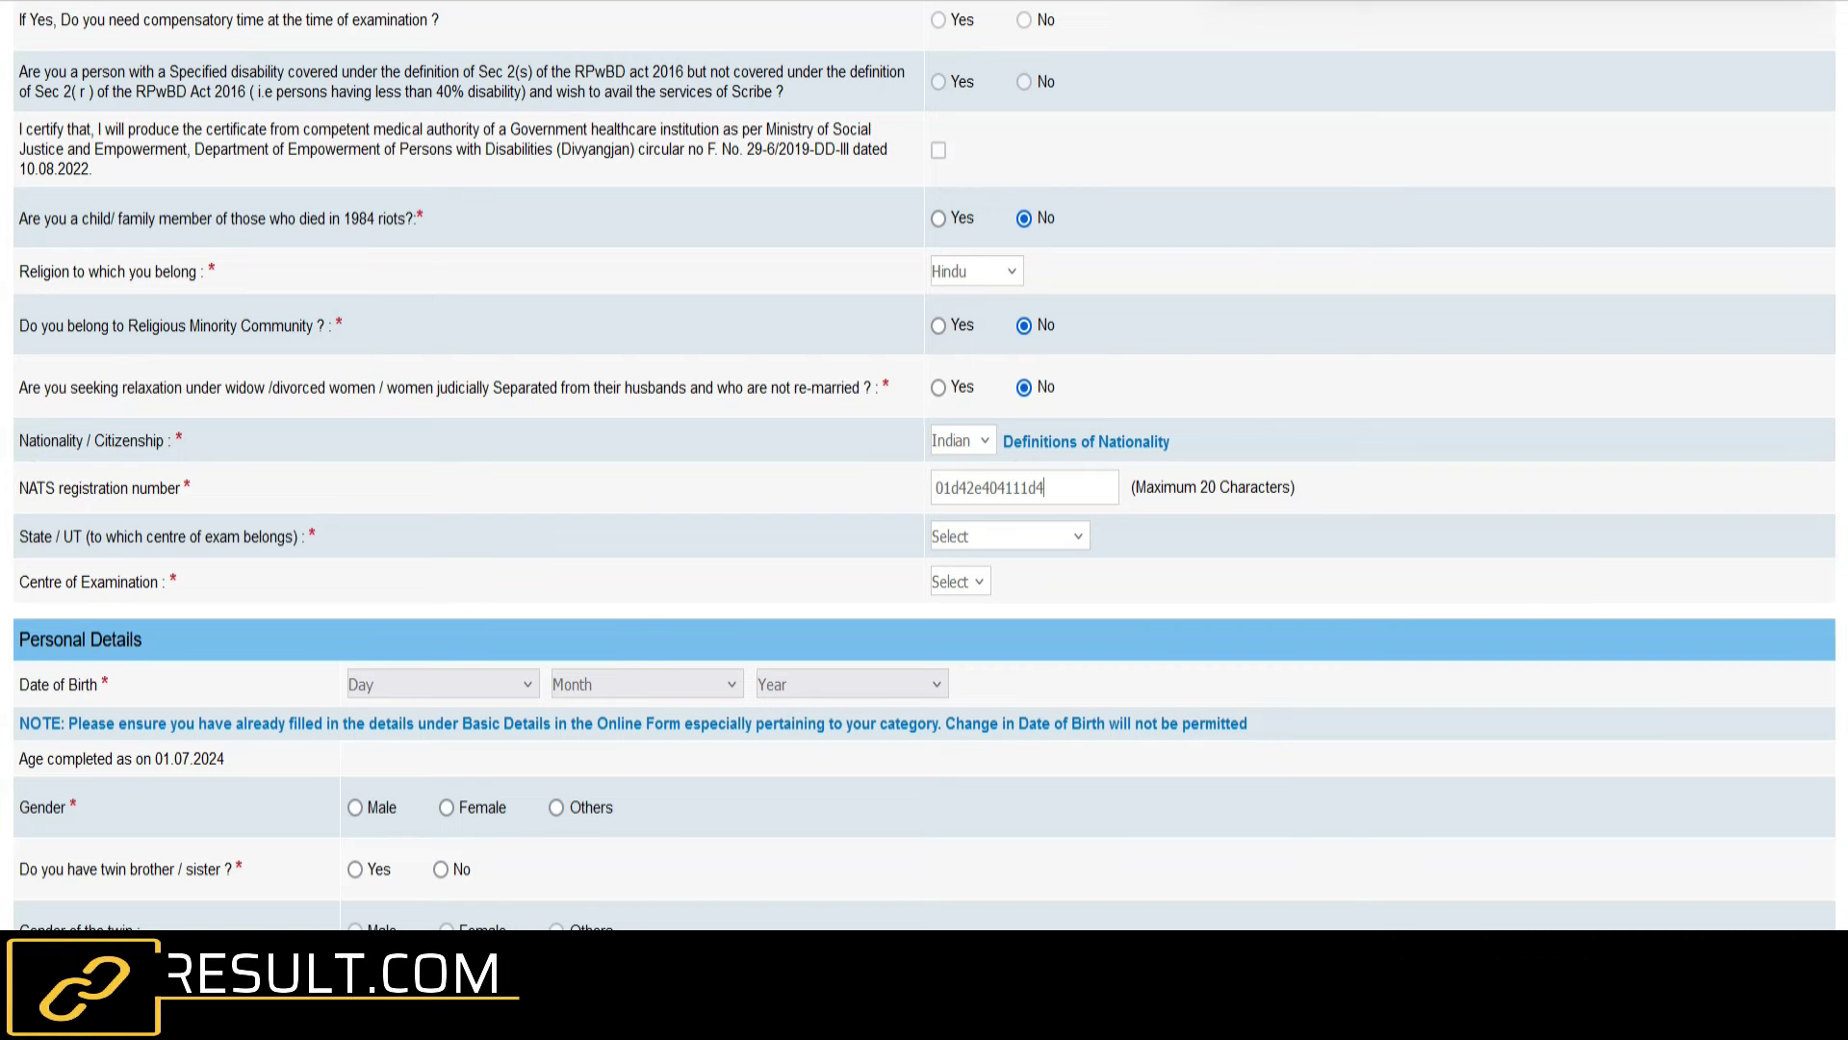
scroll(1042, 525, down, 3)
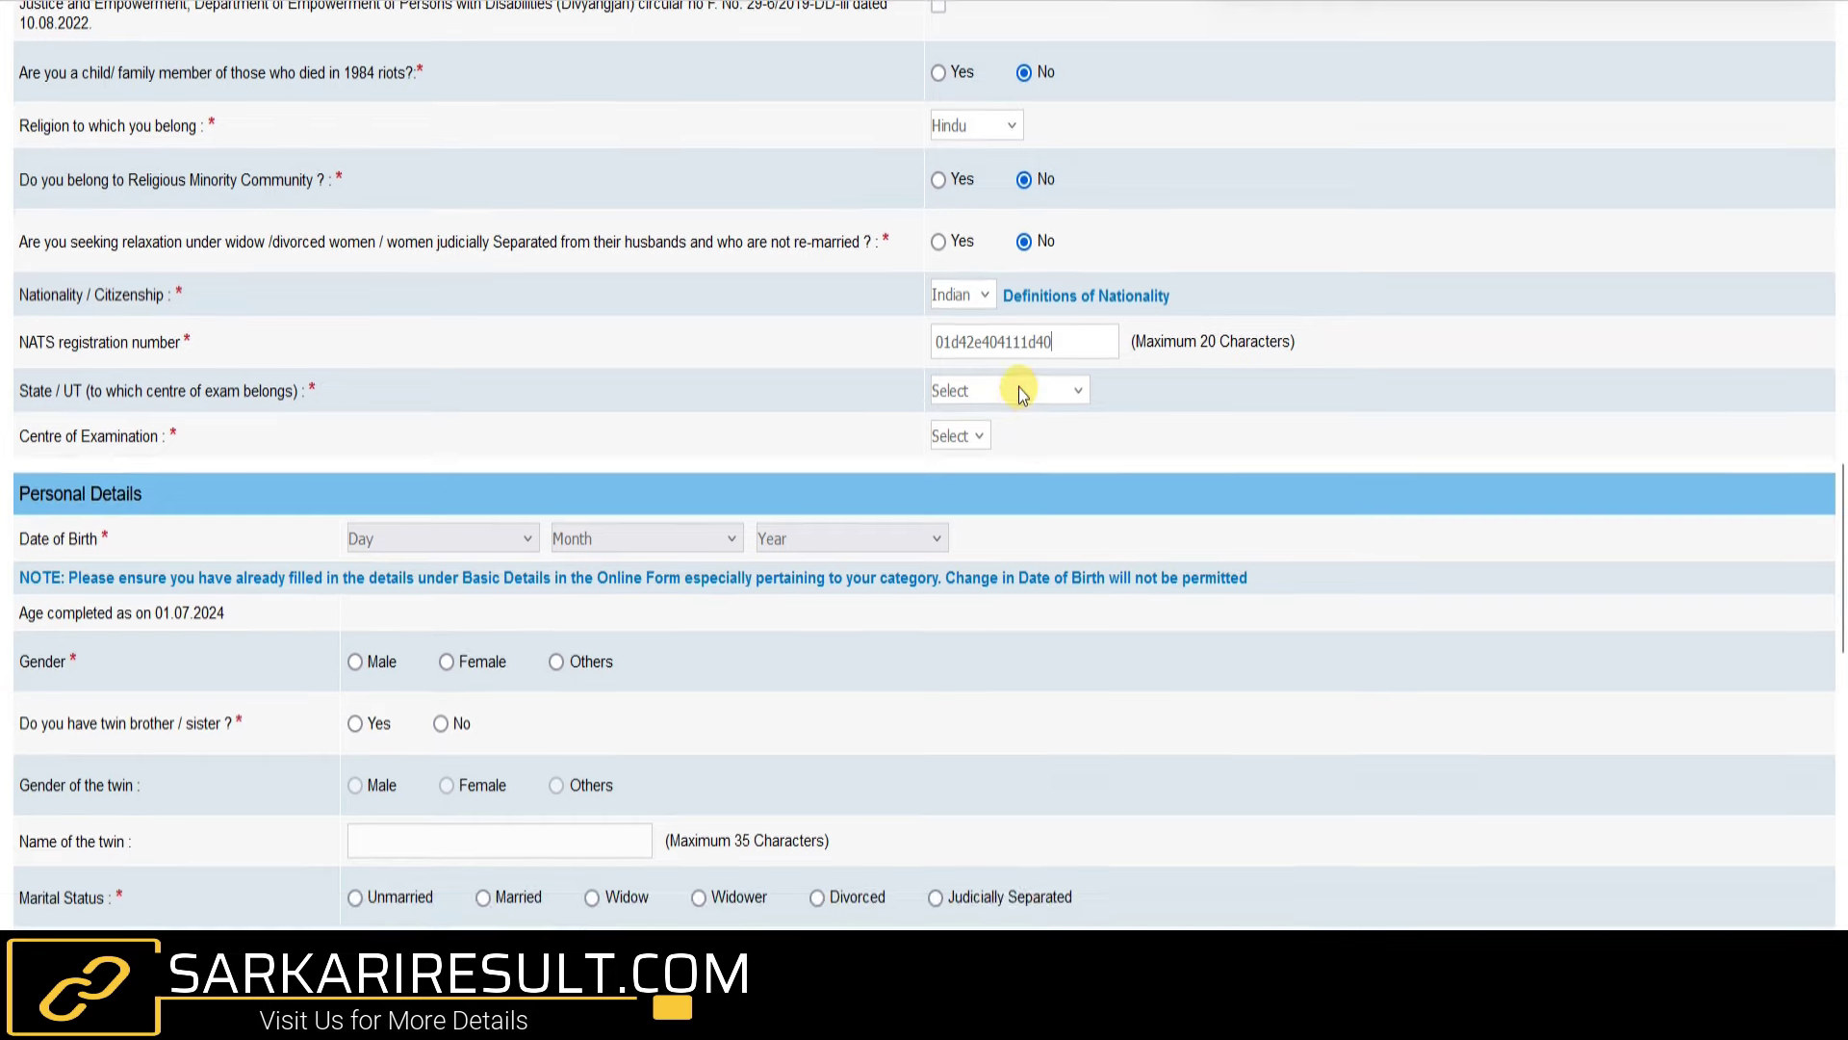
click(1017, 388)
scroll(1003, 693, down, 4)
click(997, 851)
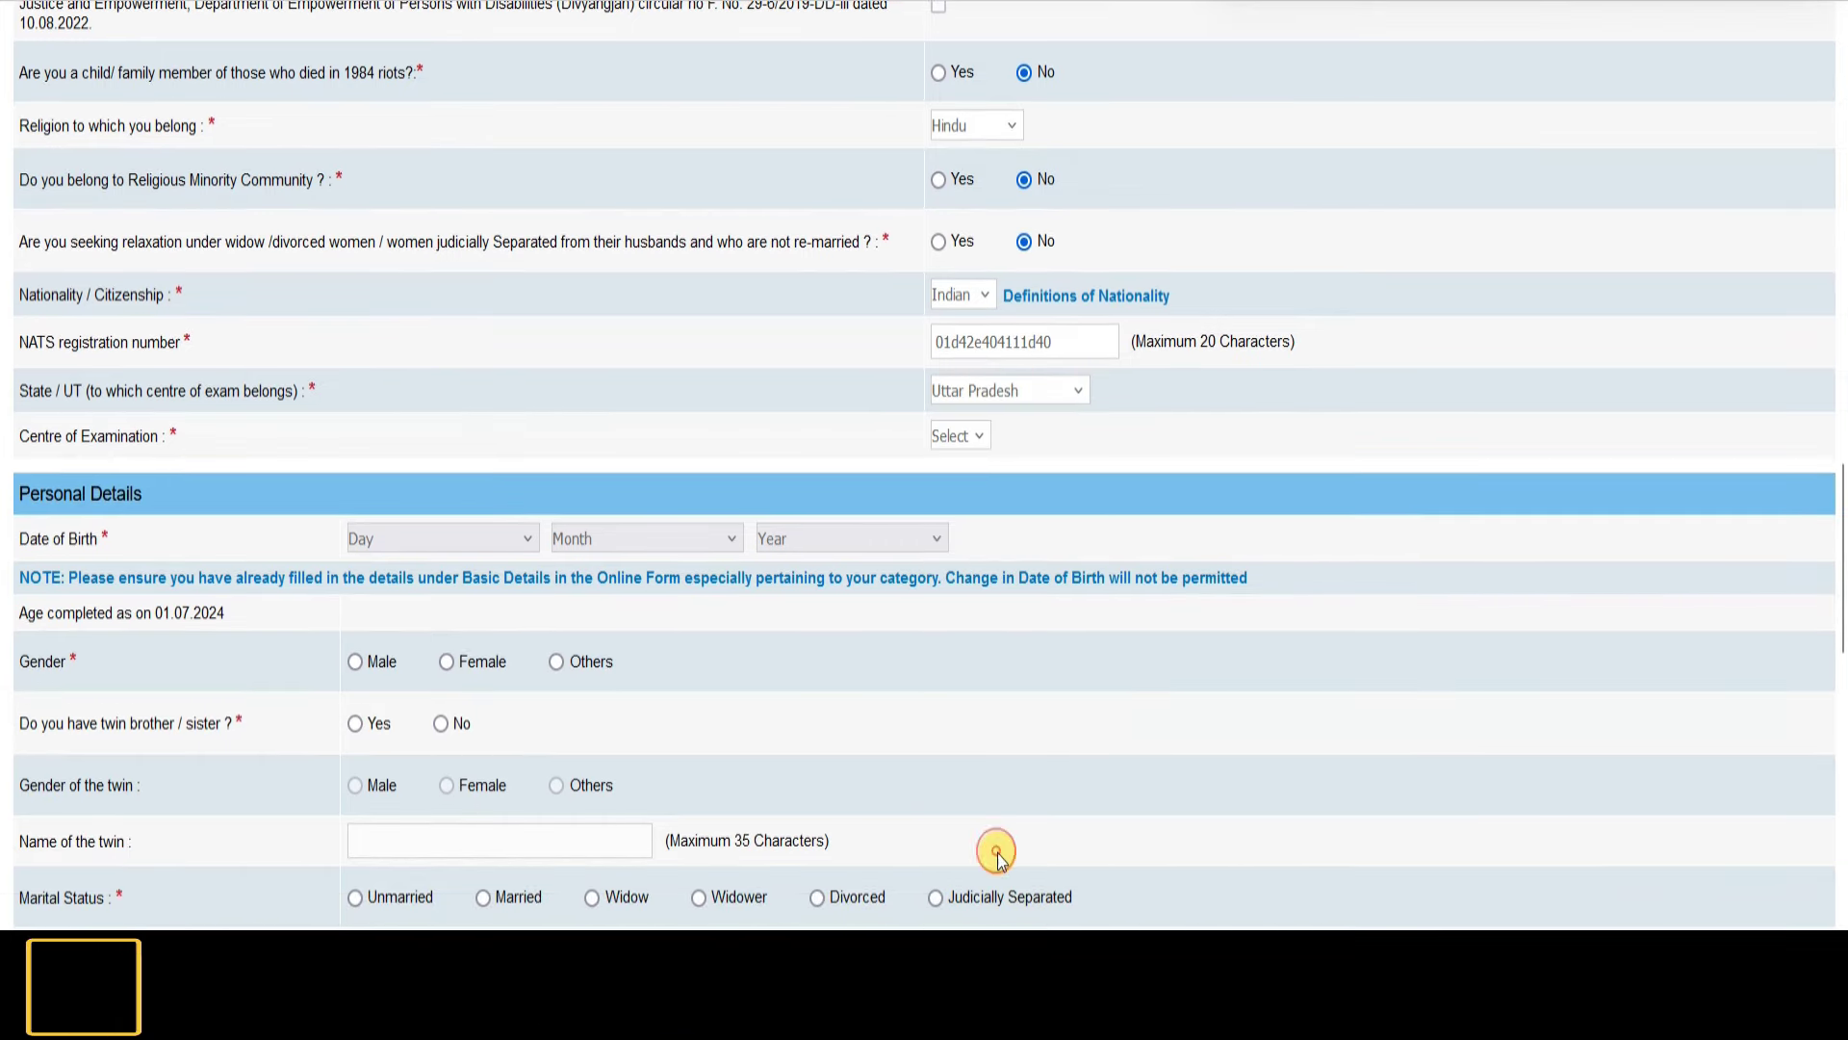
click(996, 439)
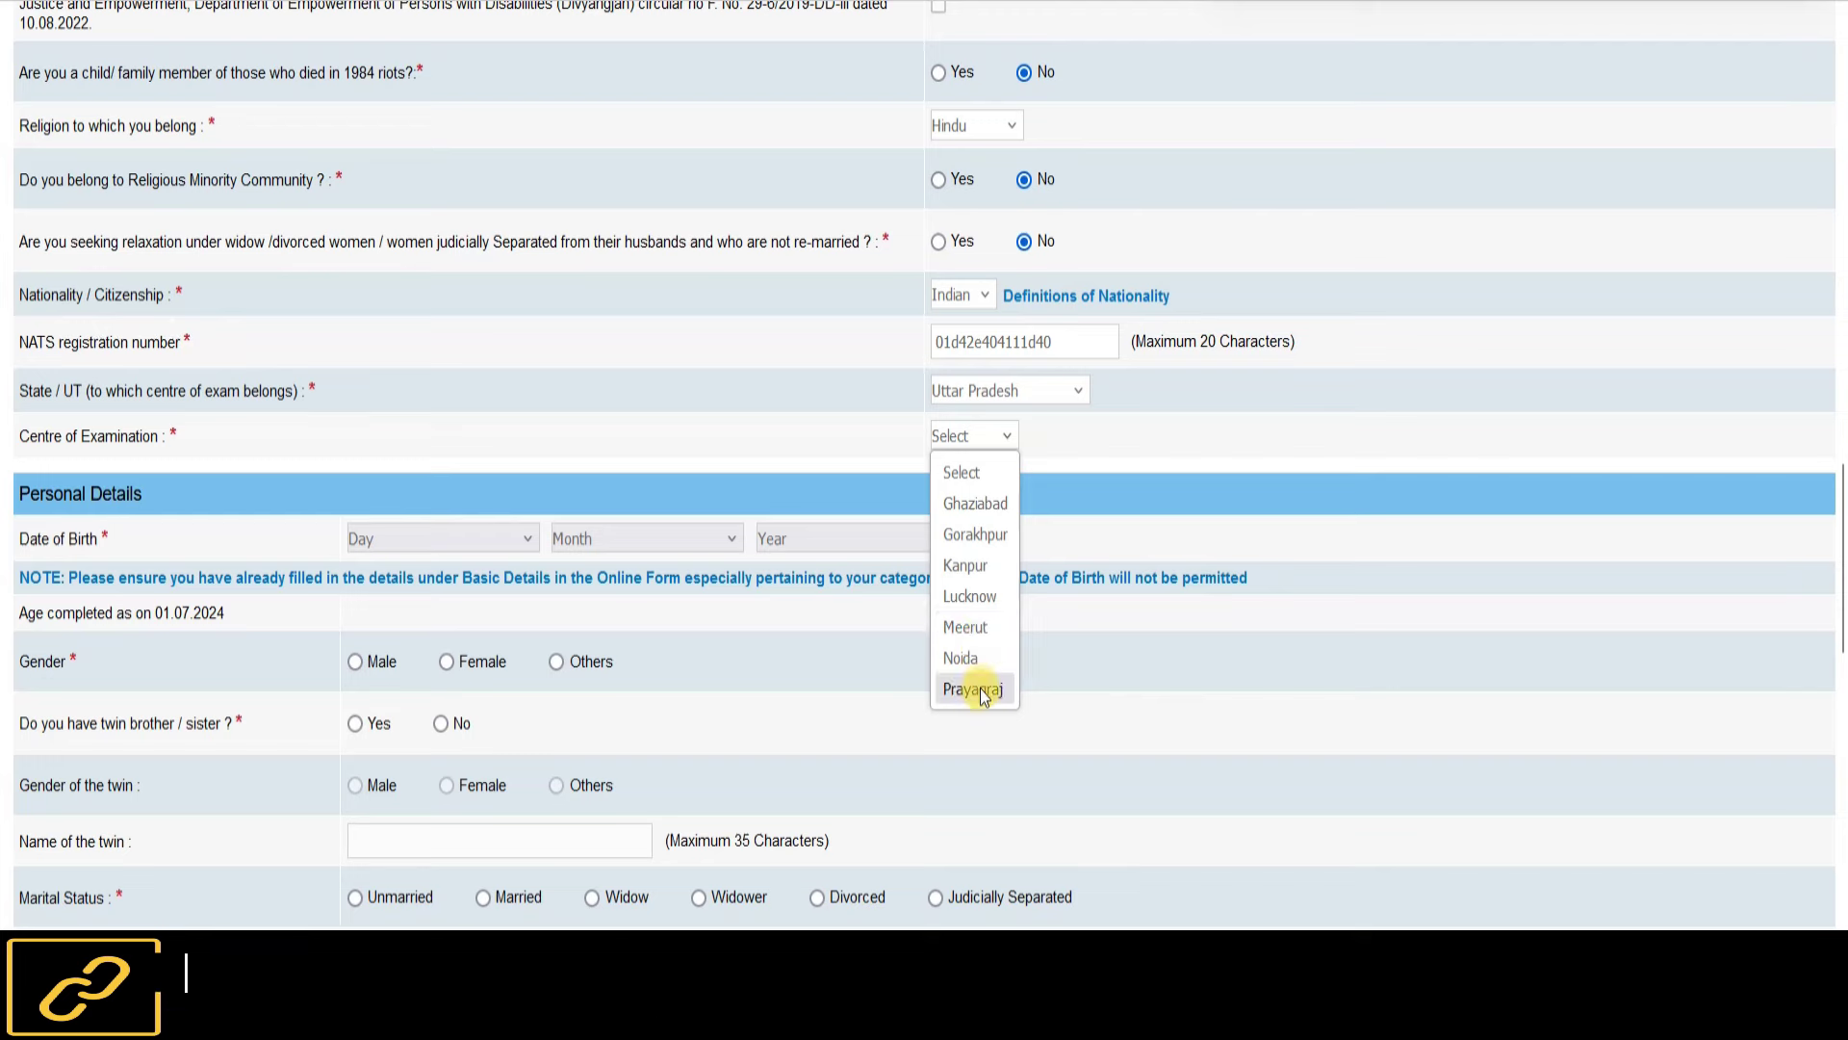
click(976, 504)
scroll(434, 449, down, 3)
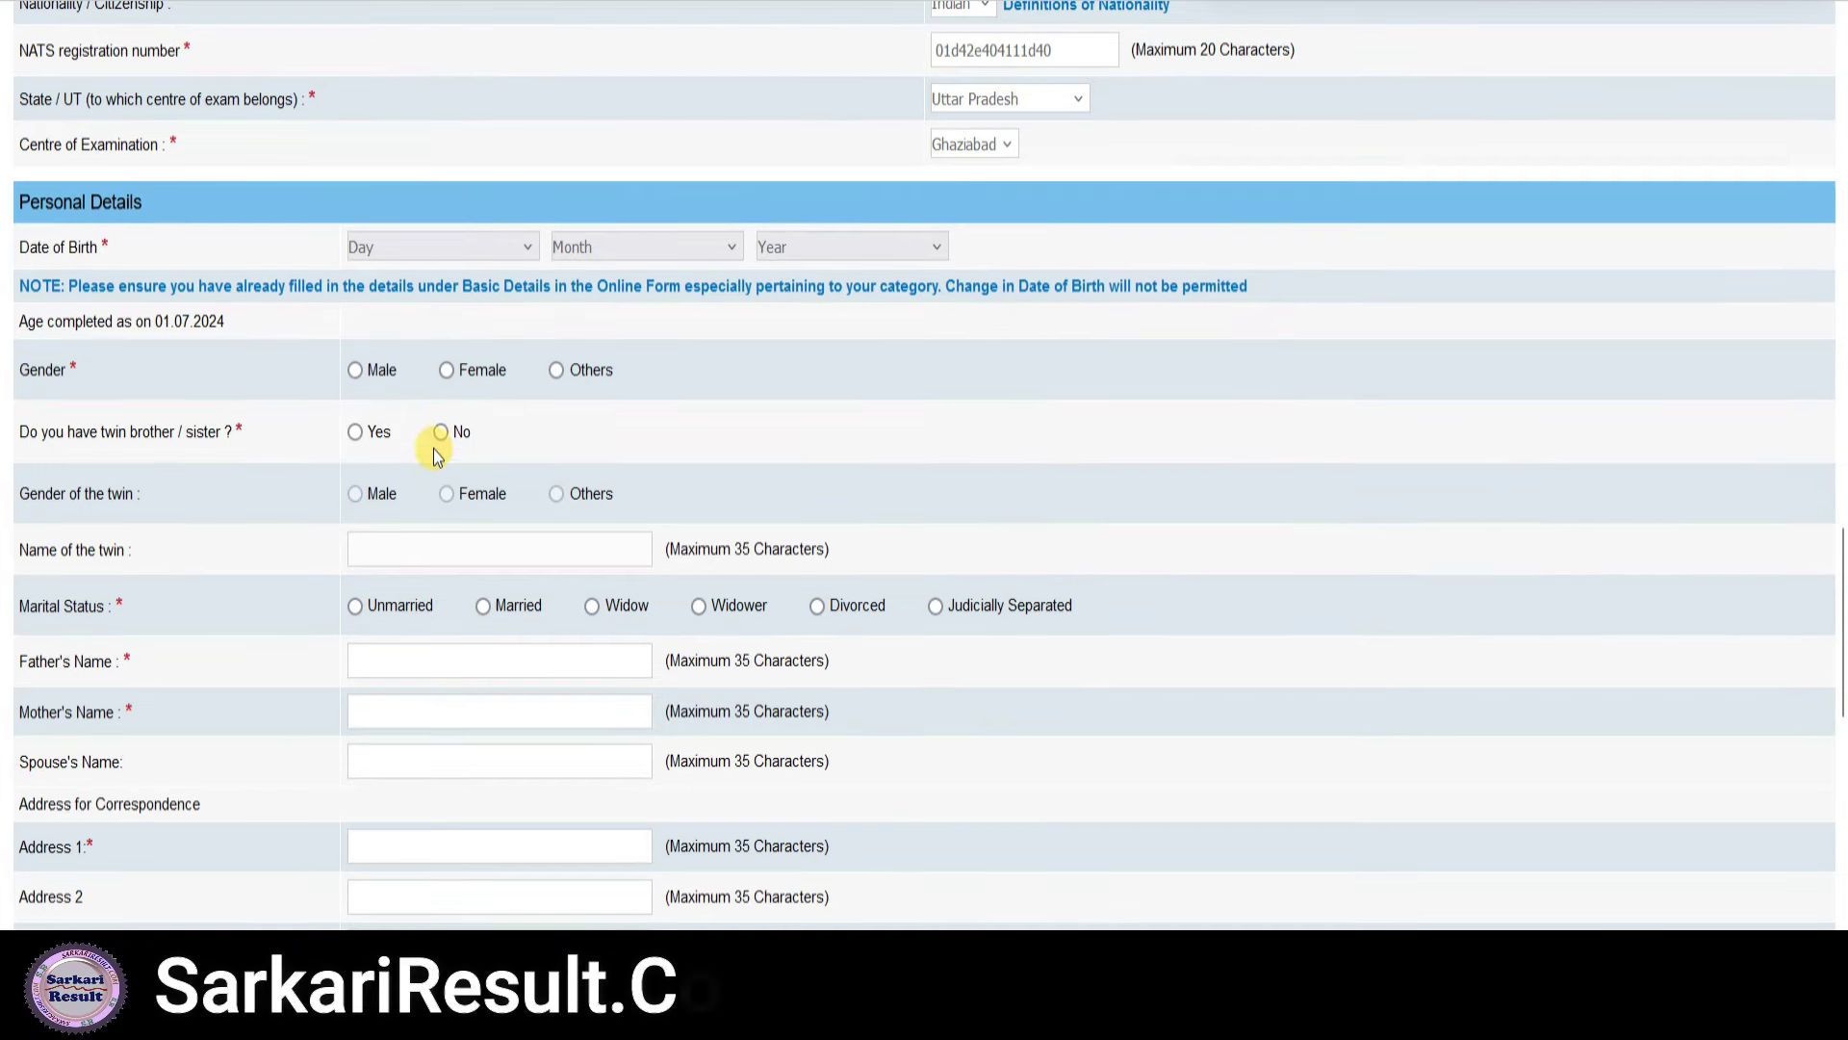
click(464, 239)
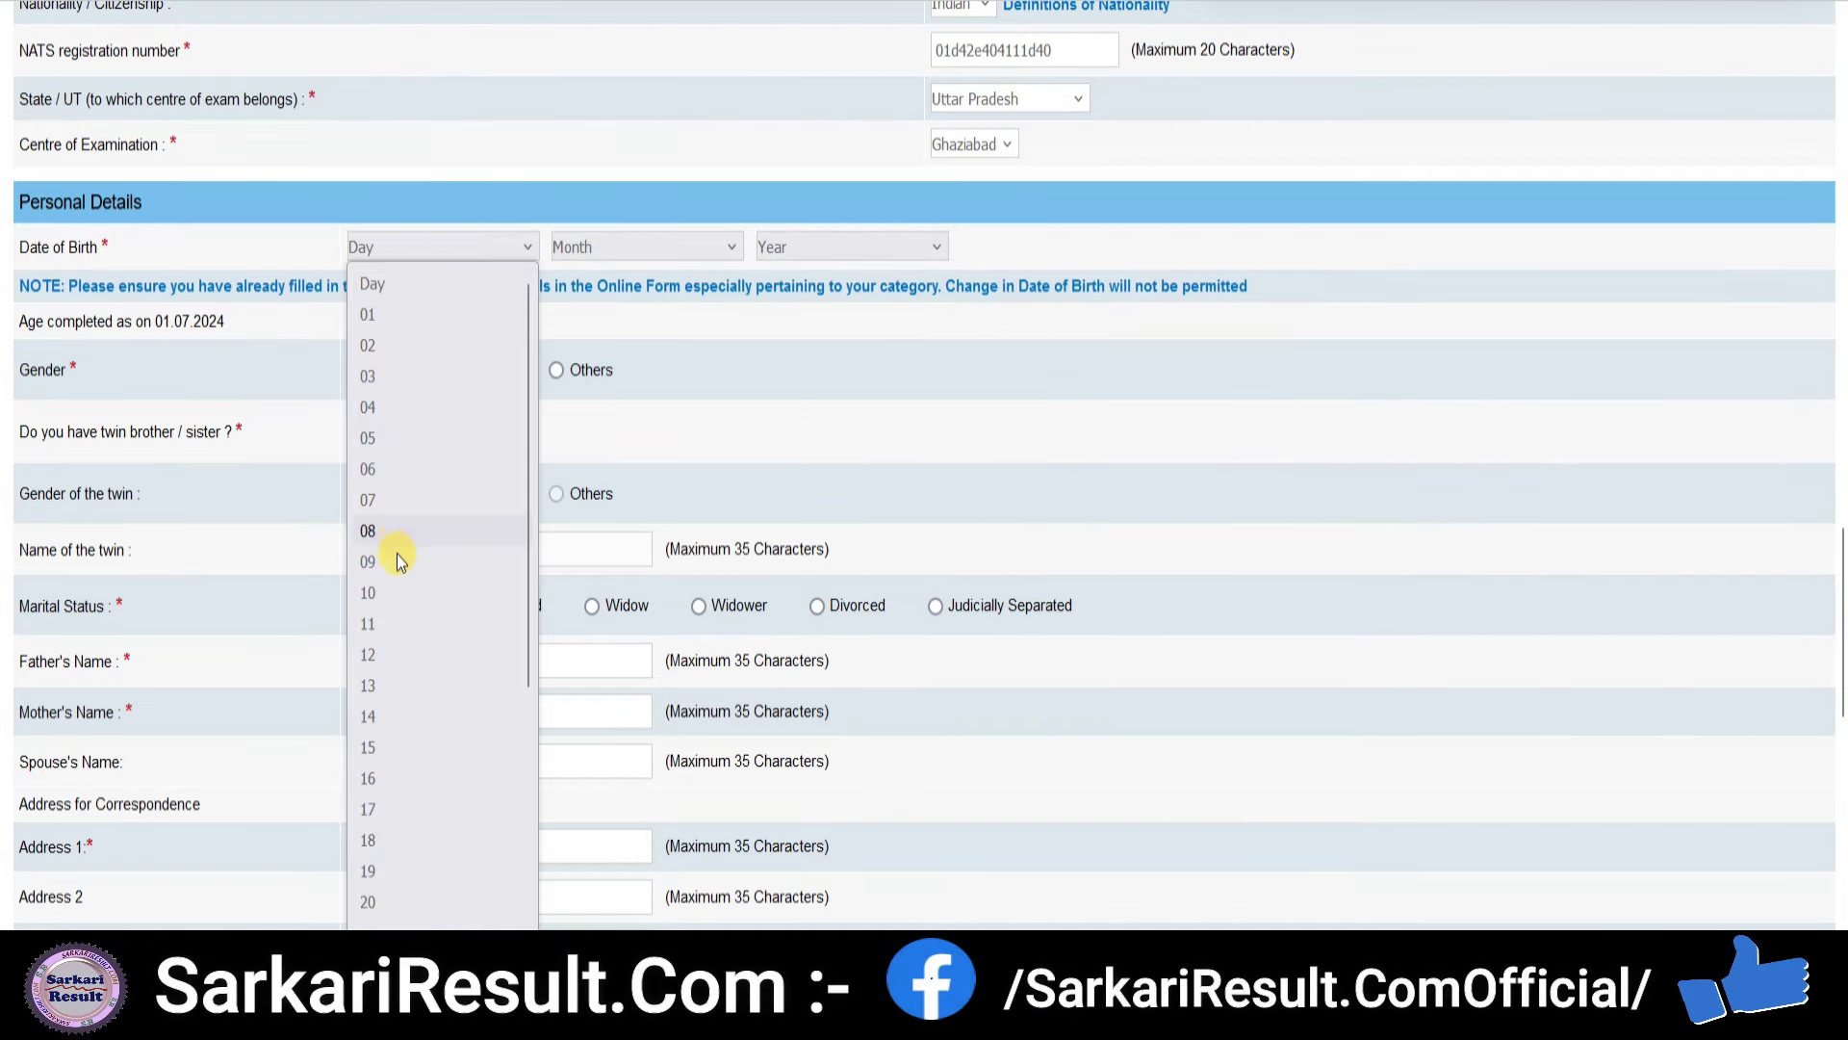
click(367, 839)
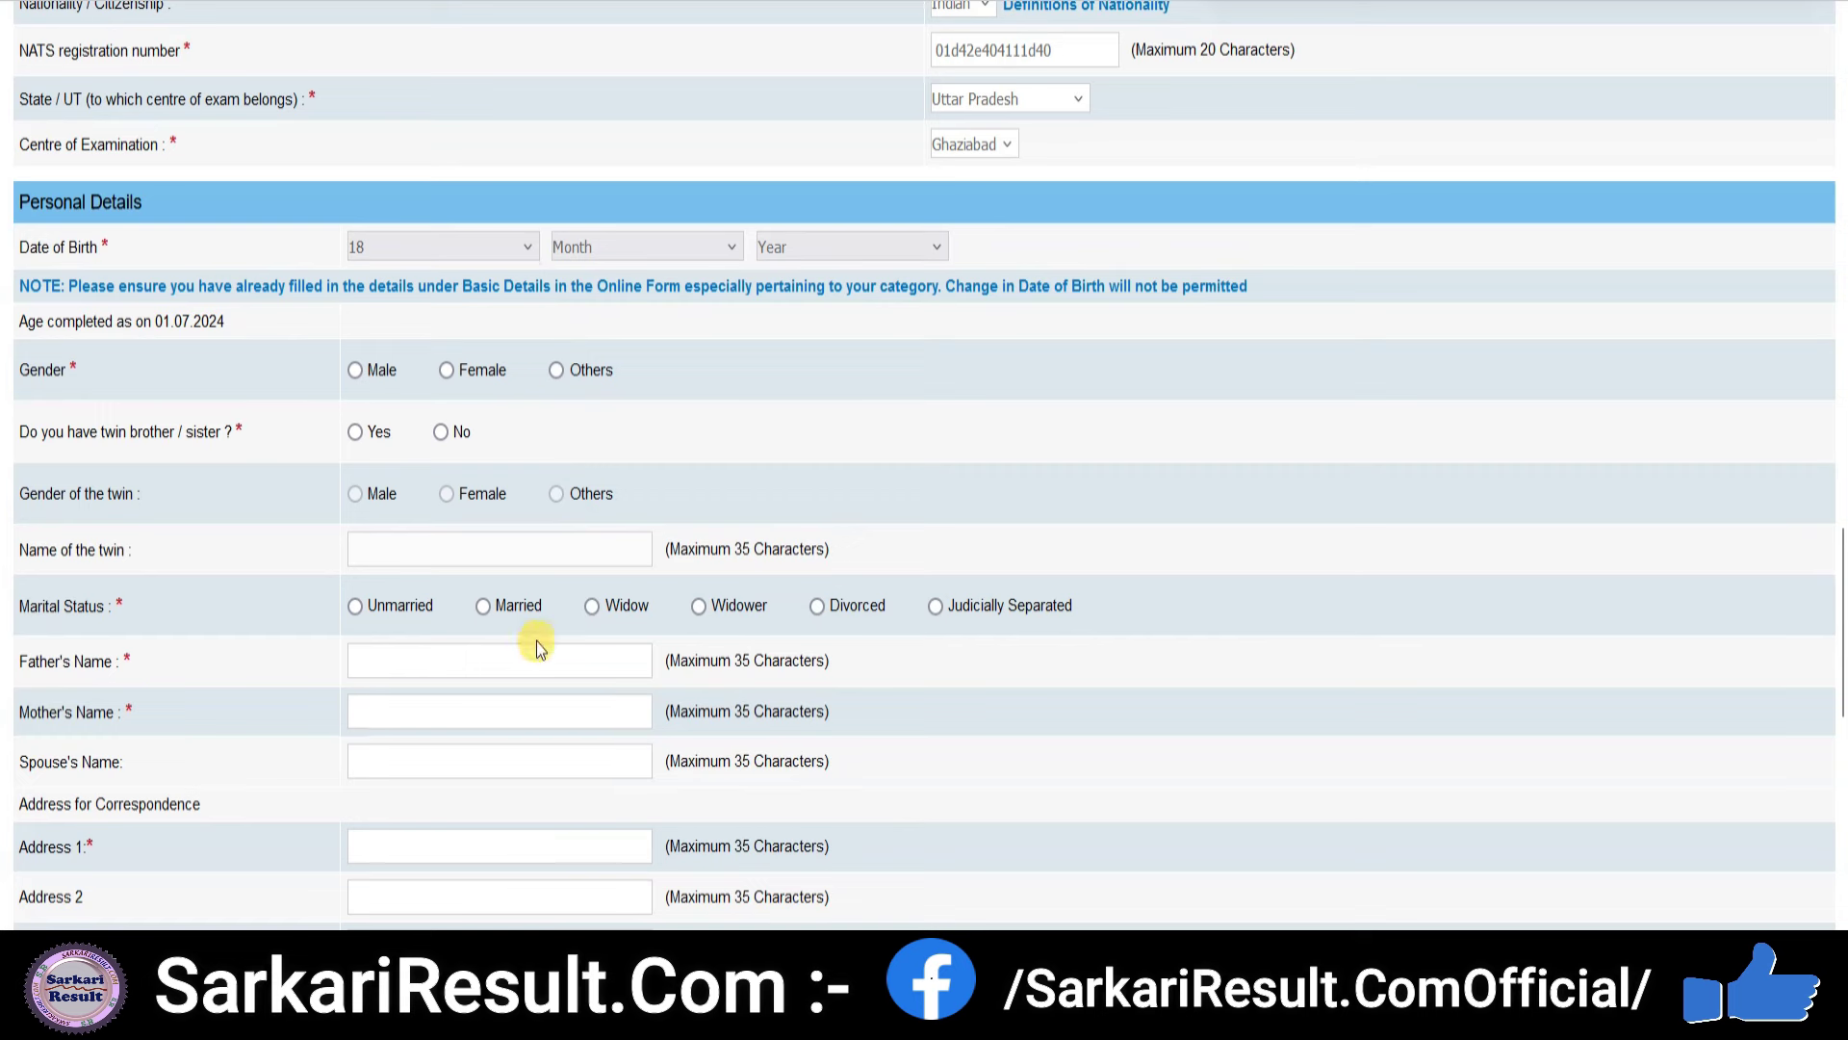
click(660, 254)
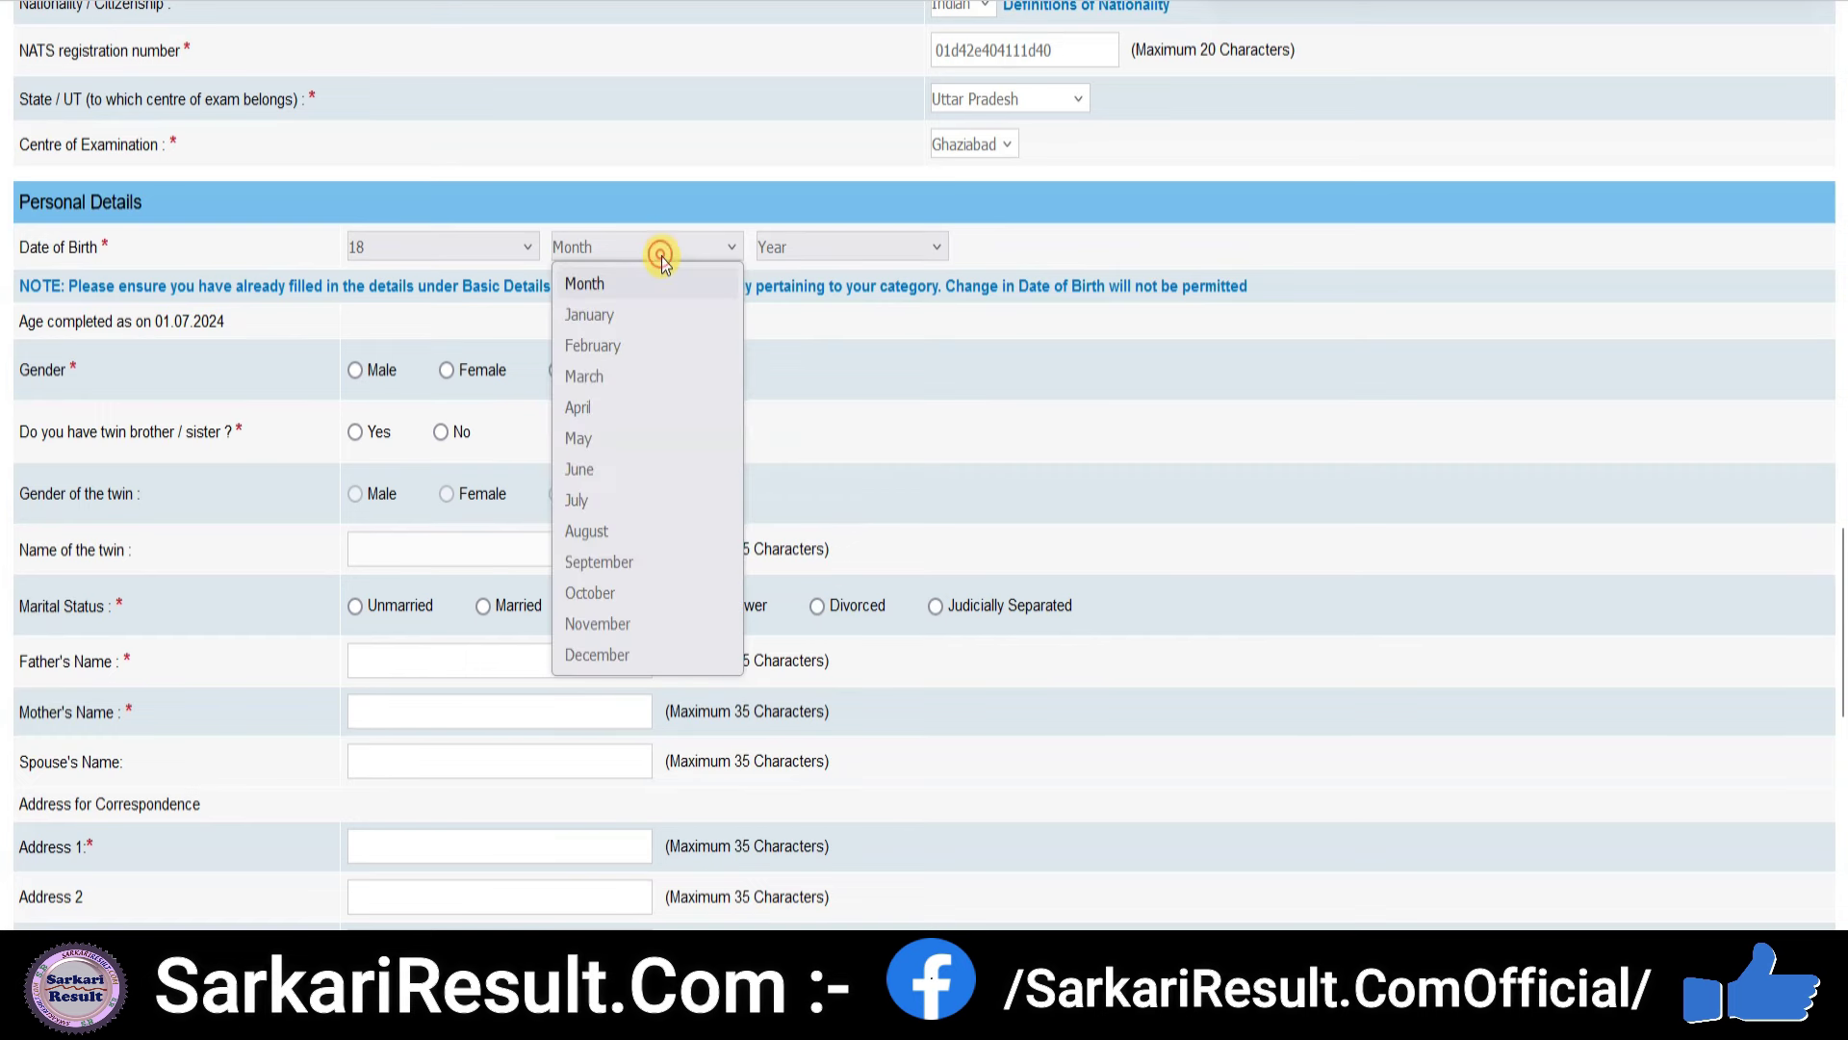
click(582, 531)
click(874, 244)
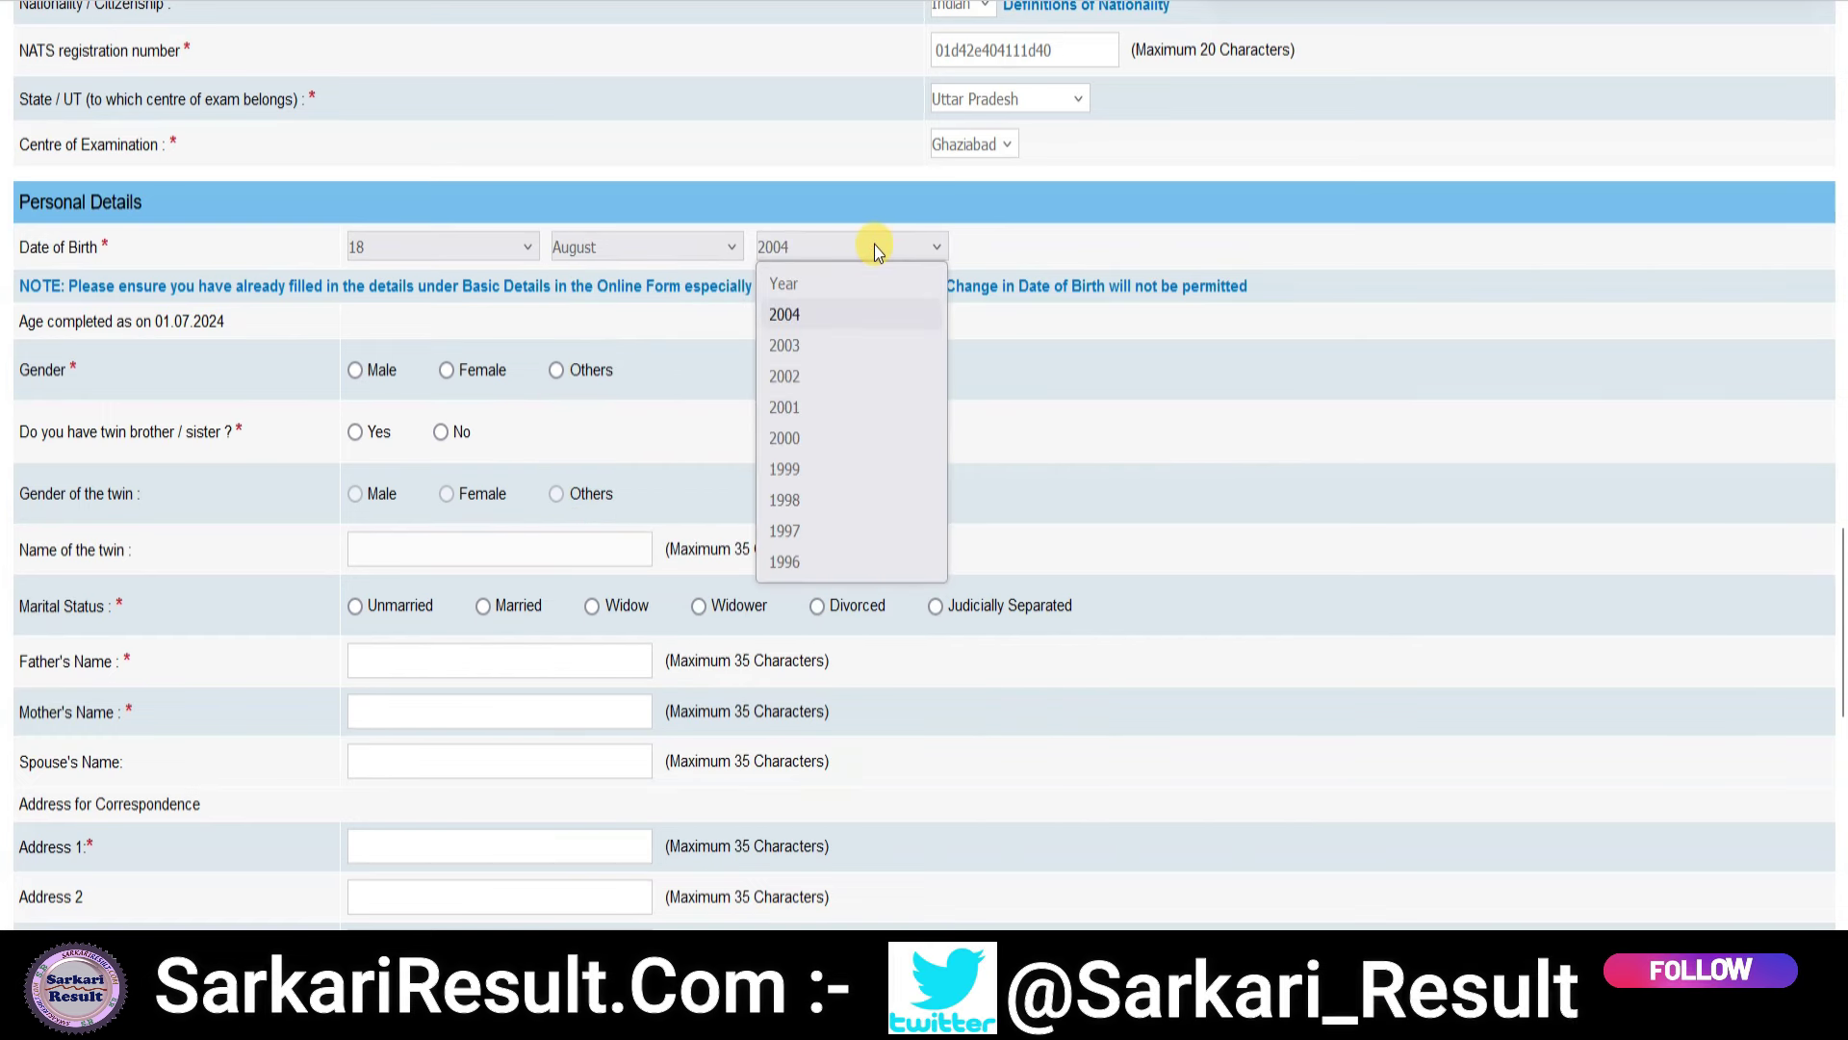
click(876, 376)
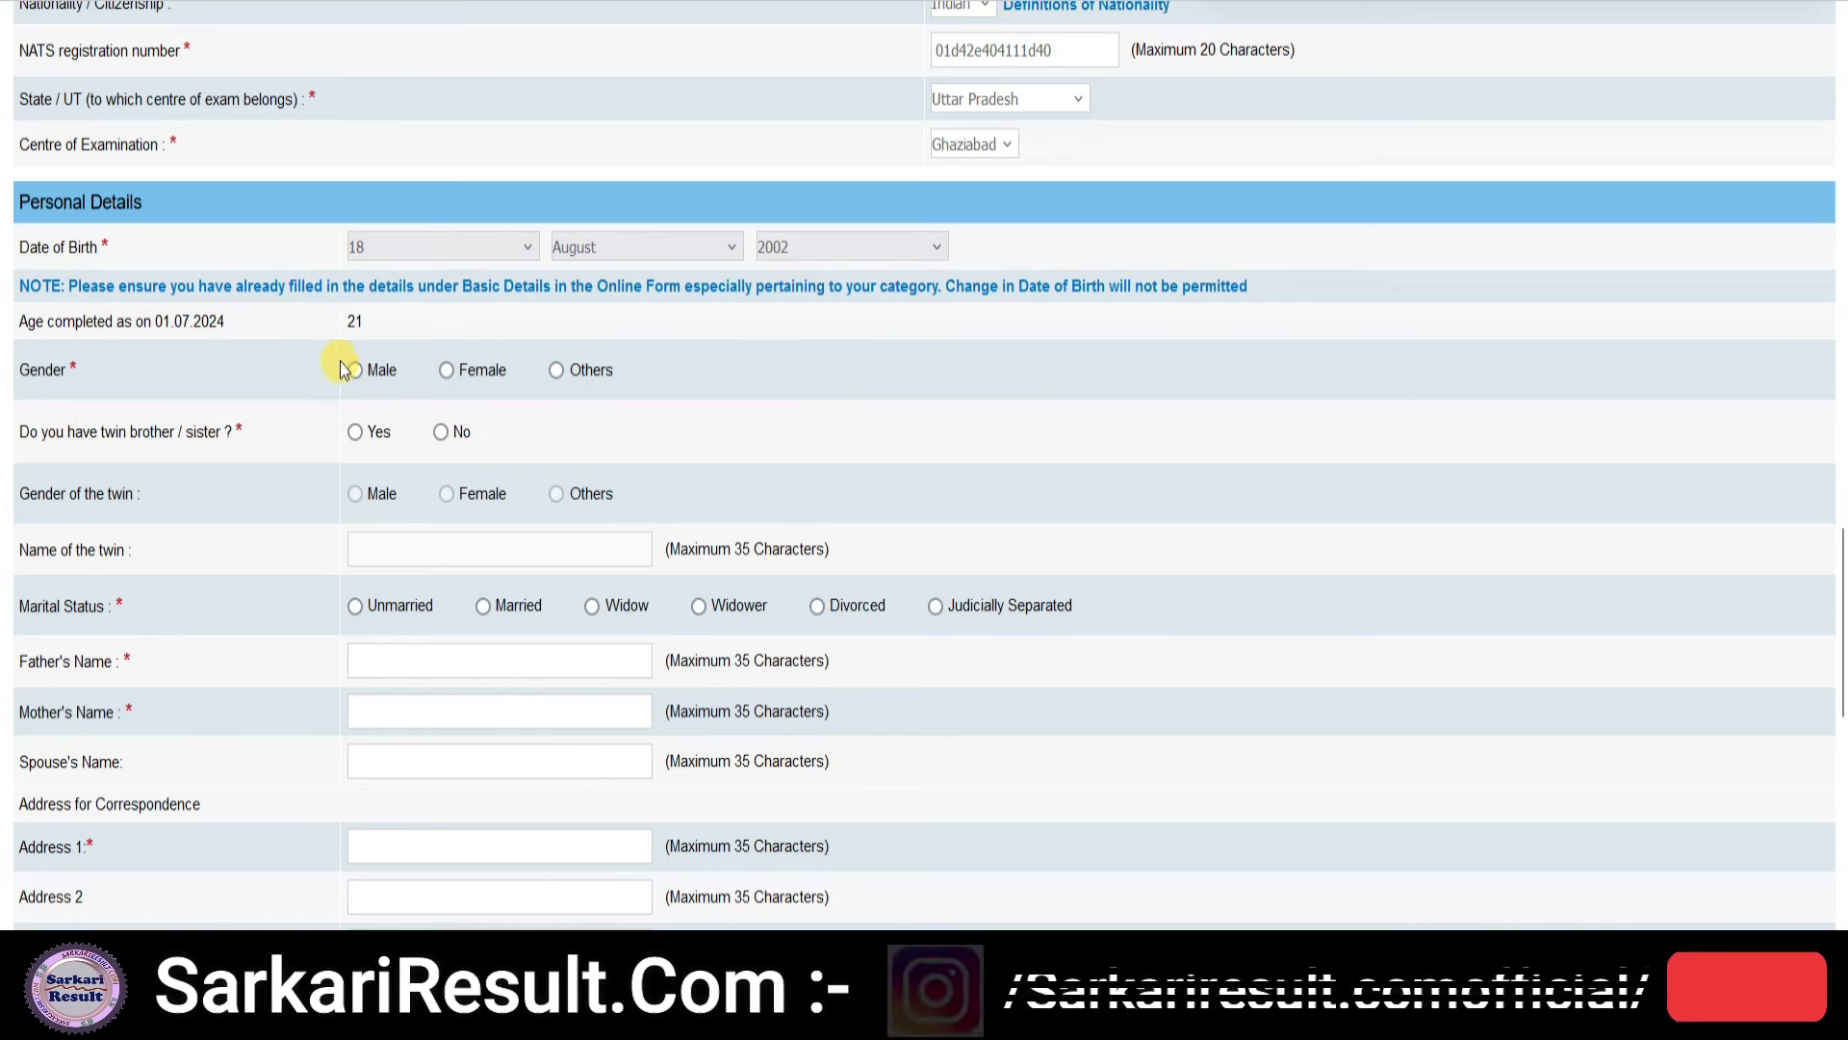
click(441, 434)
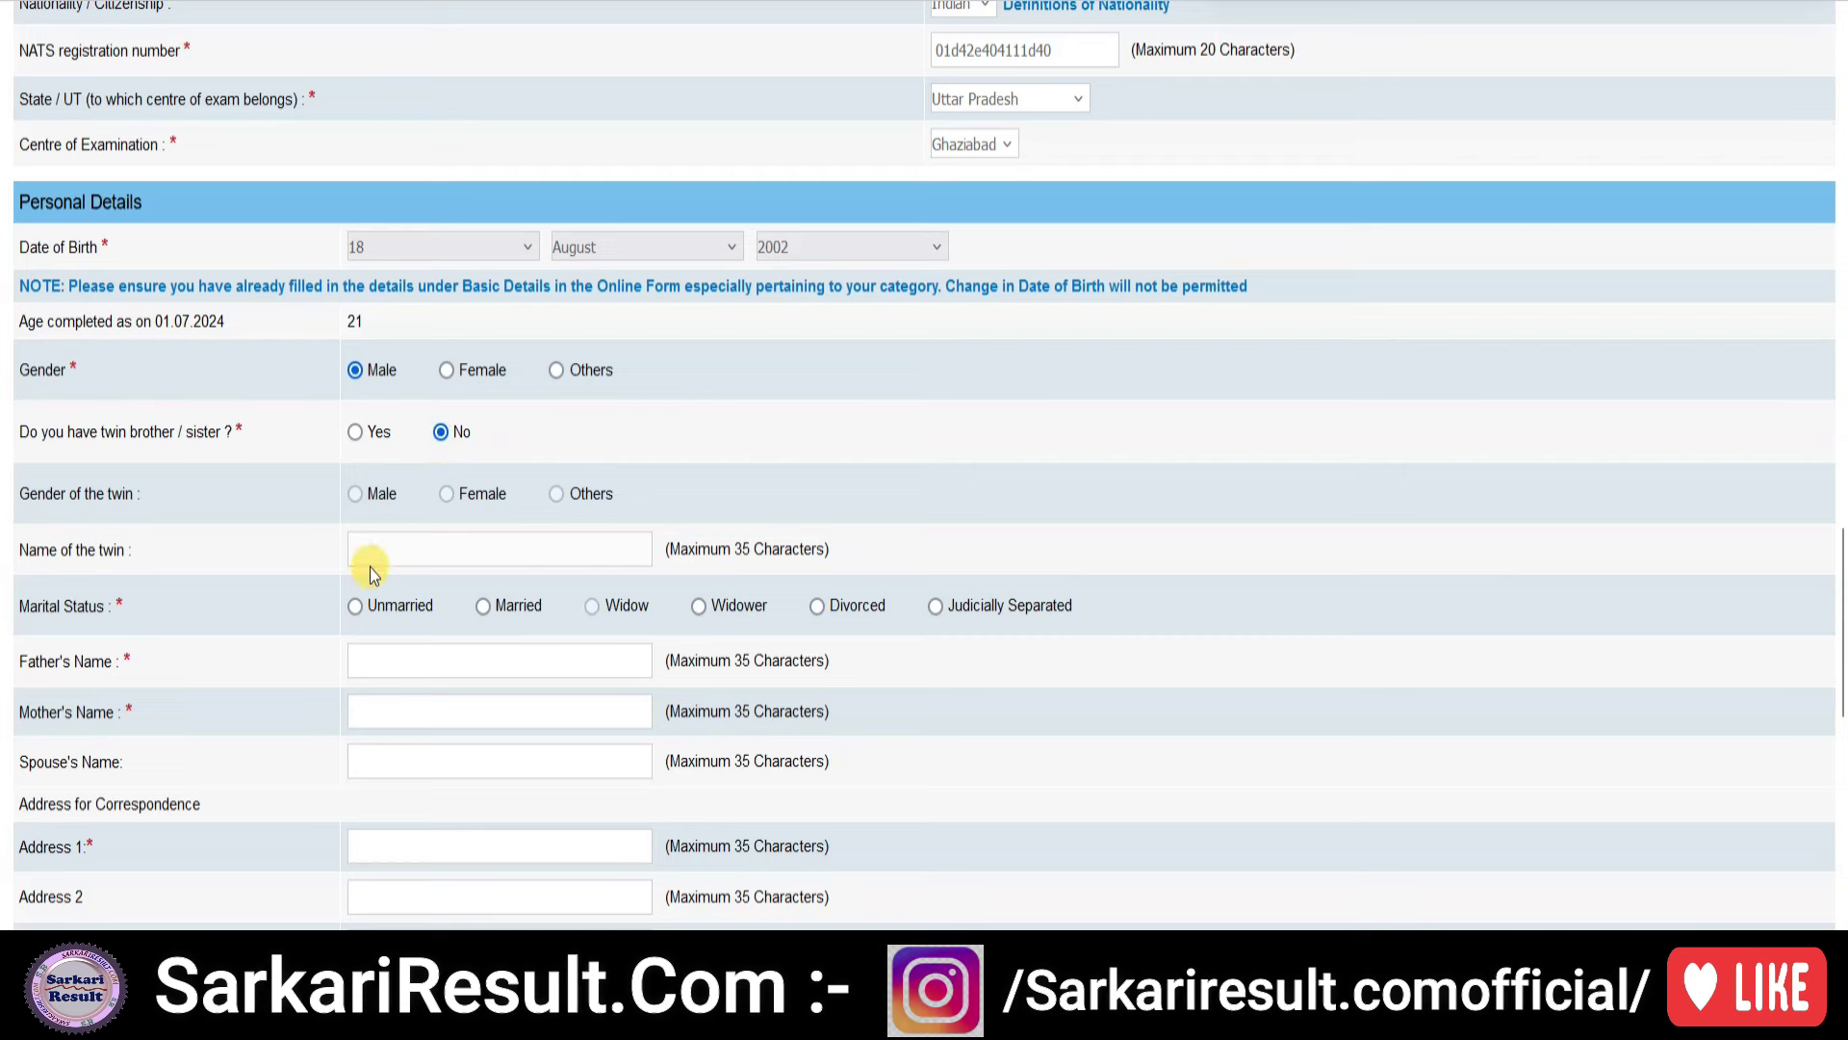
scroll(404, 539, down, 2)
click(358, 462)
- Enter the father's and mother's names and the two-line correspondence address with pincode
click(390, 525)
key(Tab)
text(KAMA)
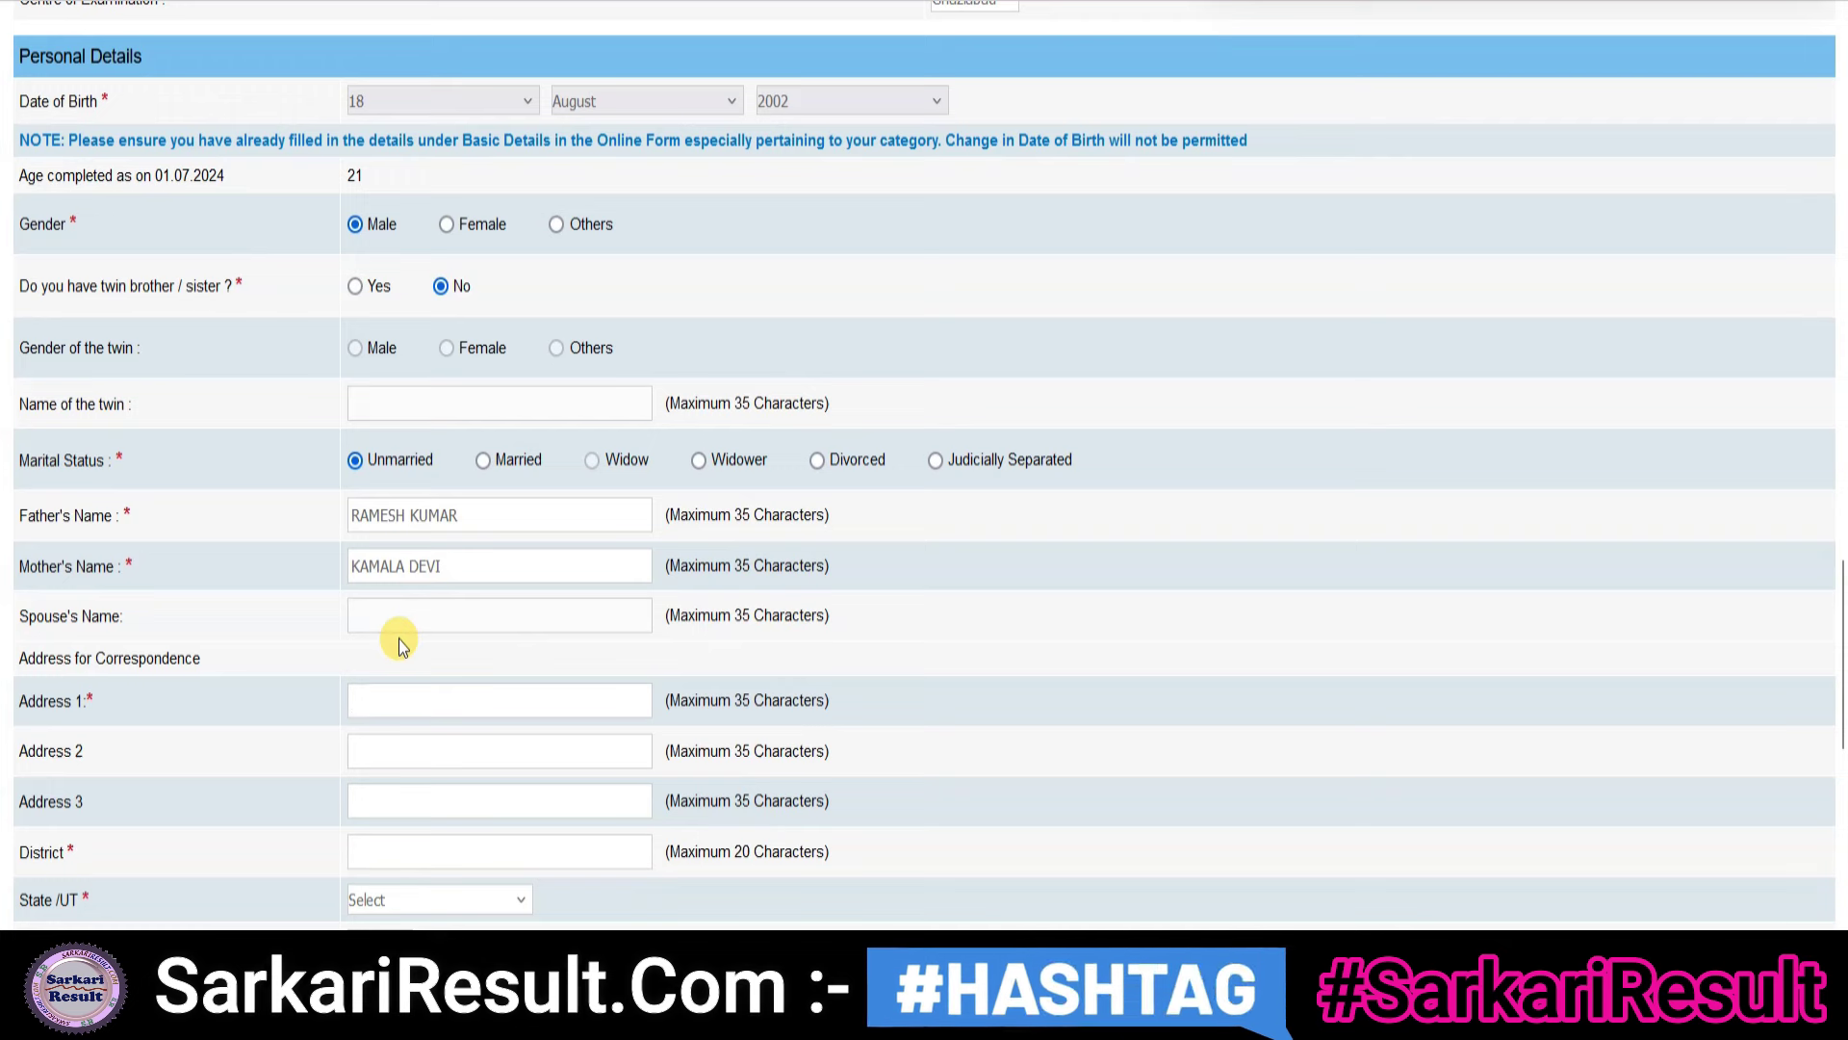
scroll(413, 626, down, 2)
click(388, 553)
click(357, 604)
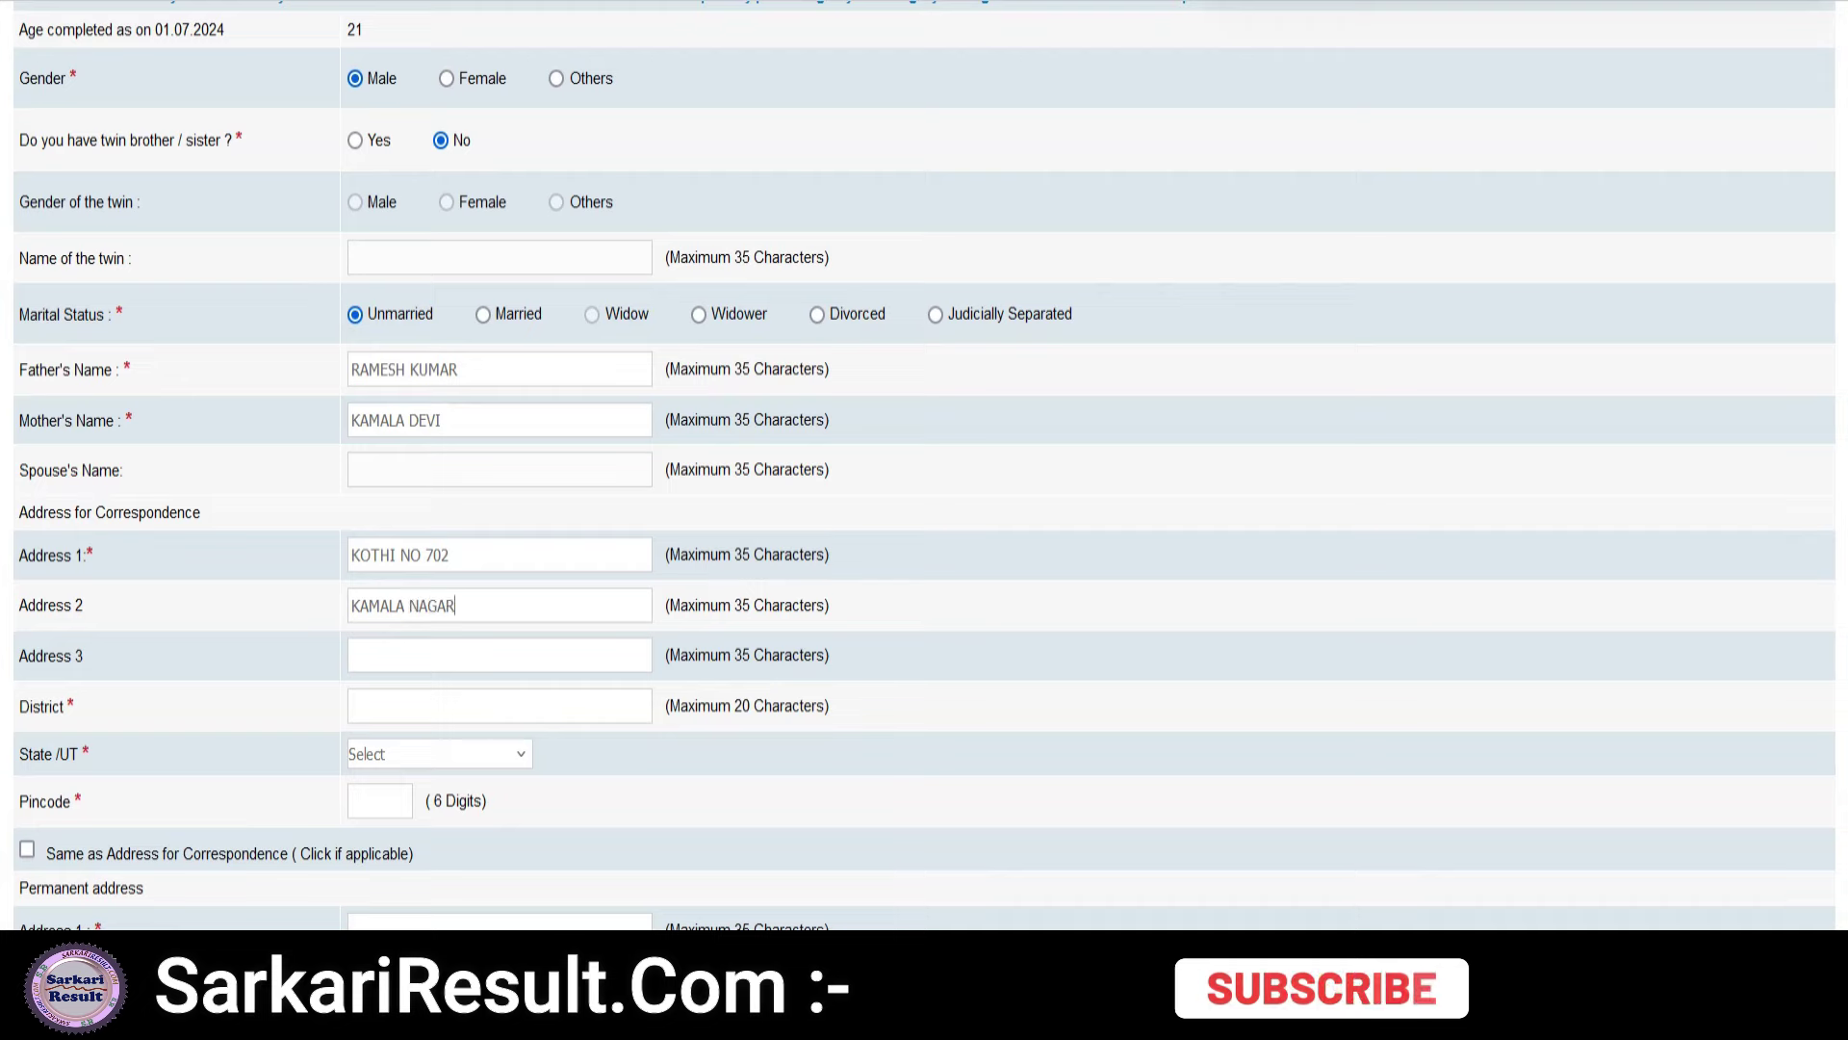
text(AGRA)
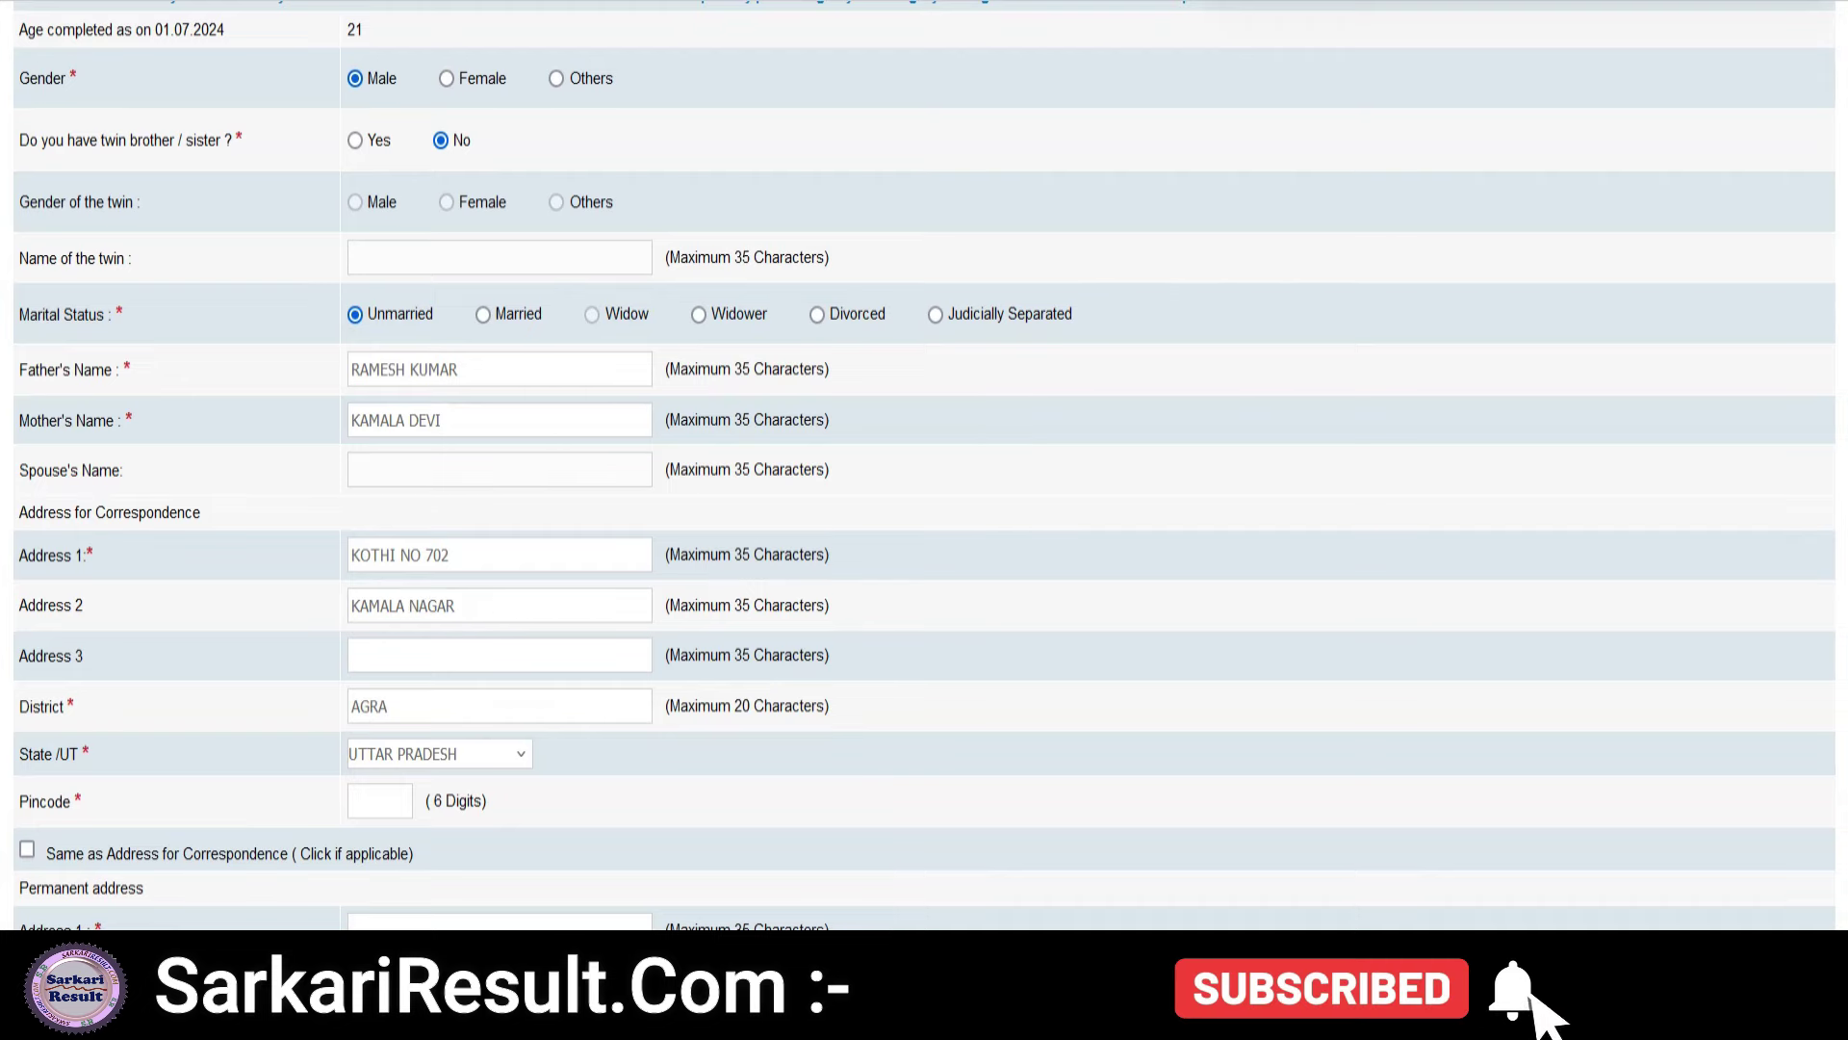
text(282002)
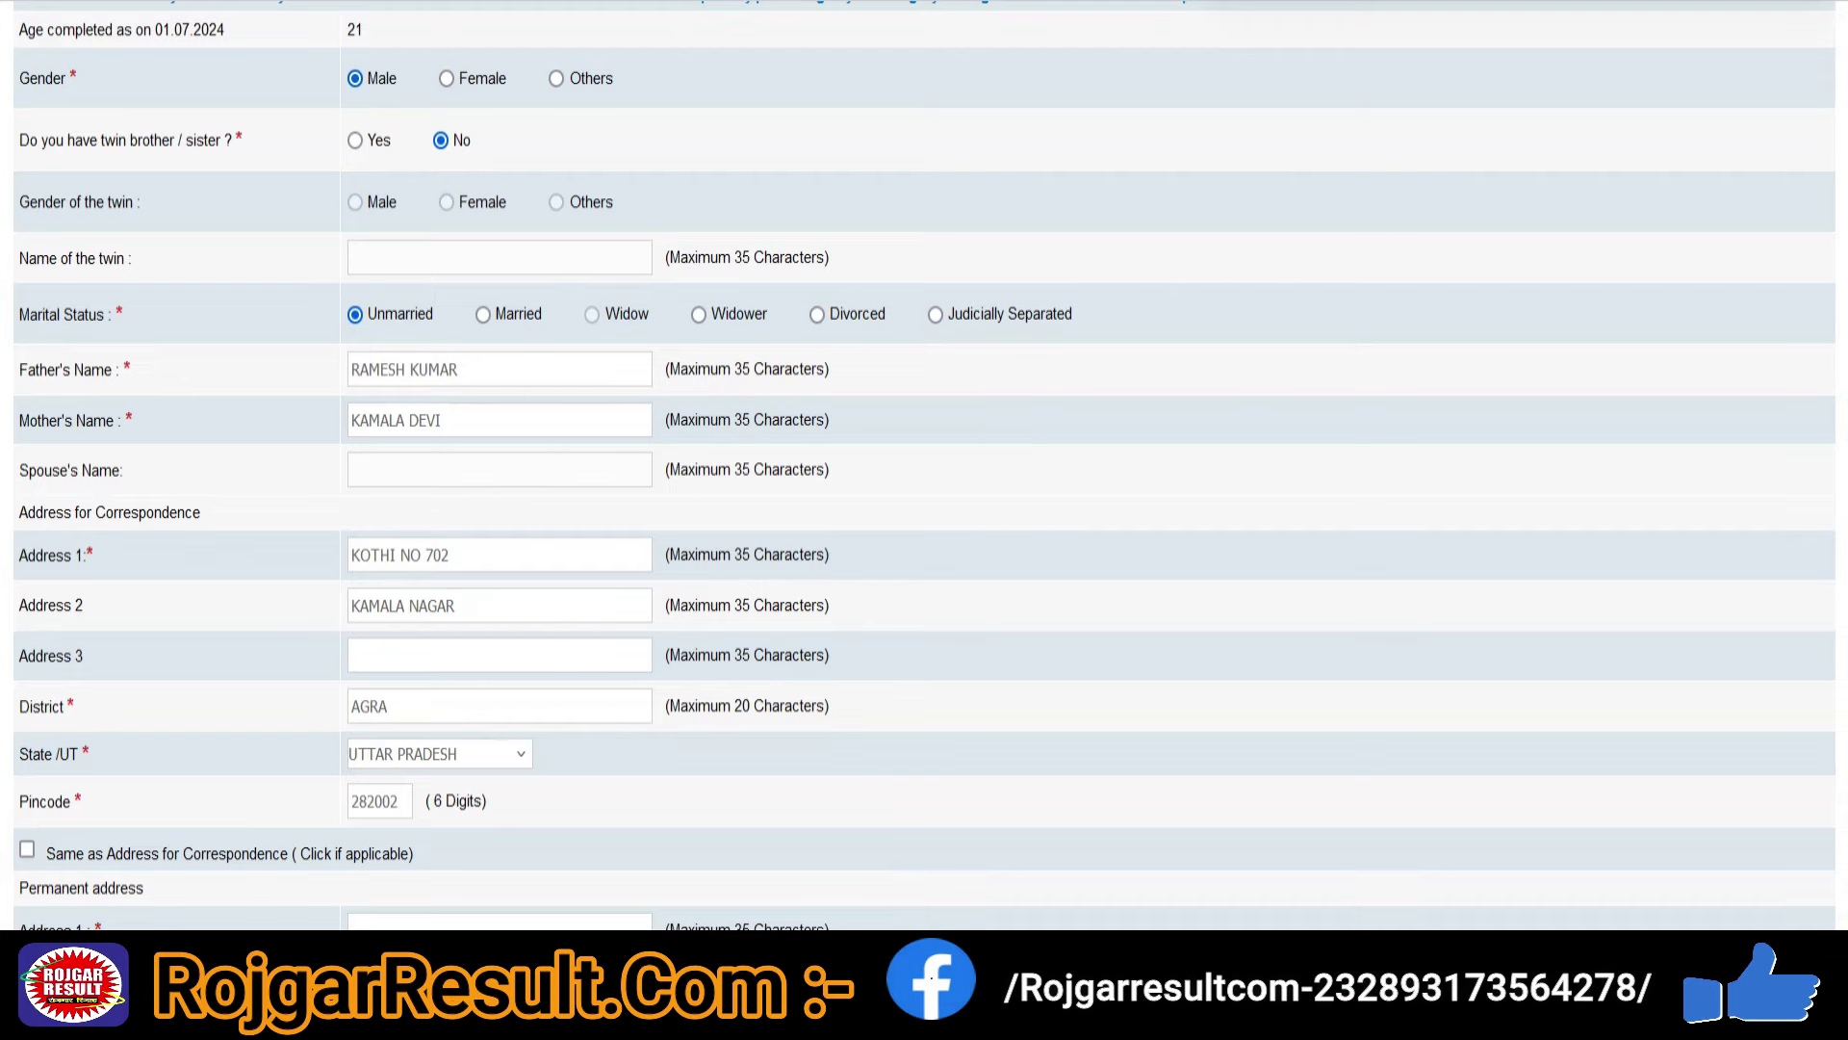
scroll(197, 530, down, 5)
- Make the permanent address match the correspondence address and use it for GST invoicing
click(27, 414)
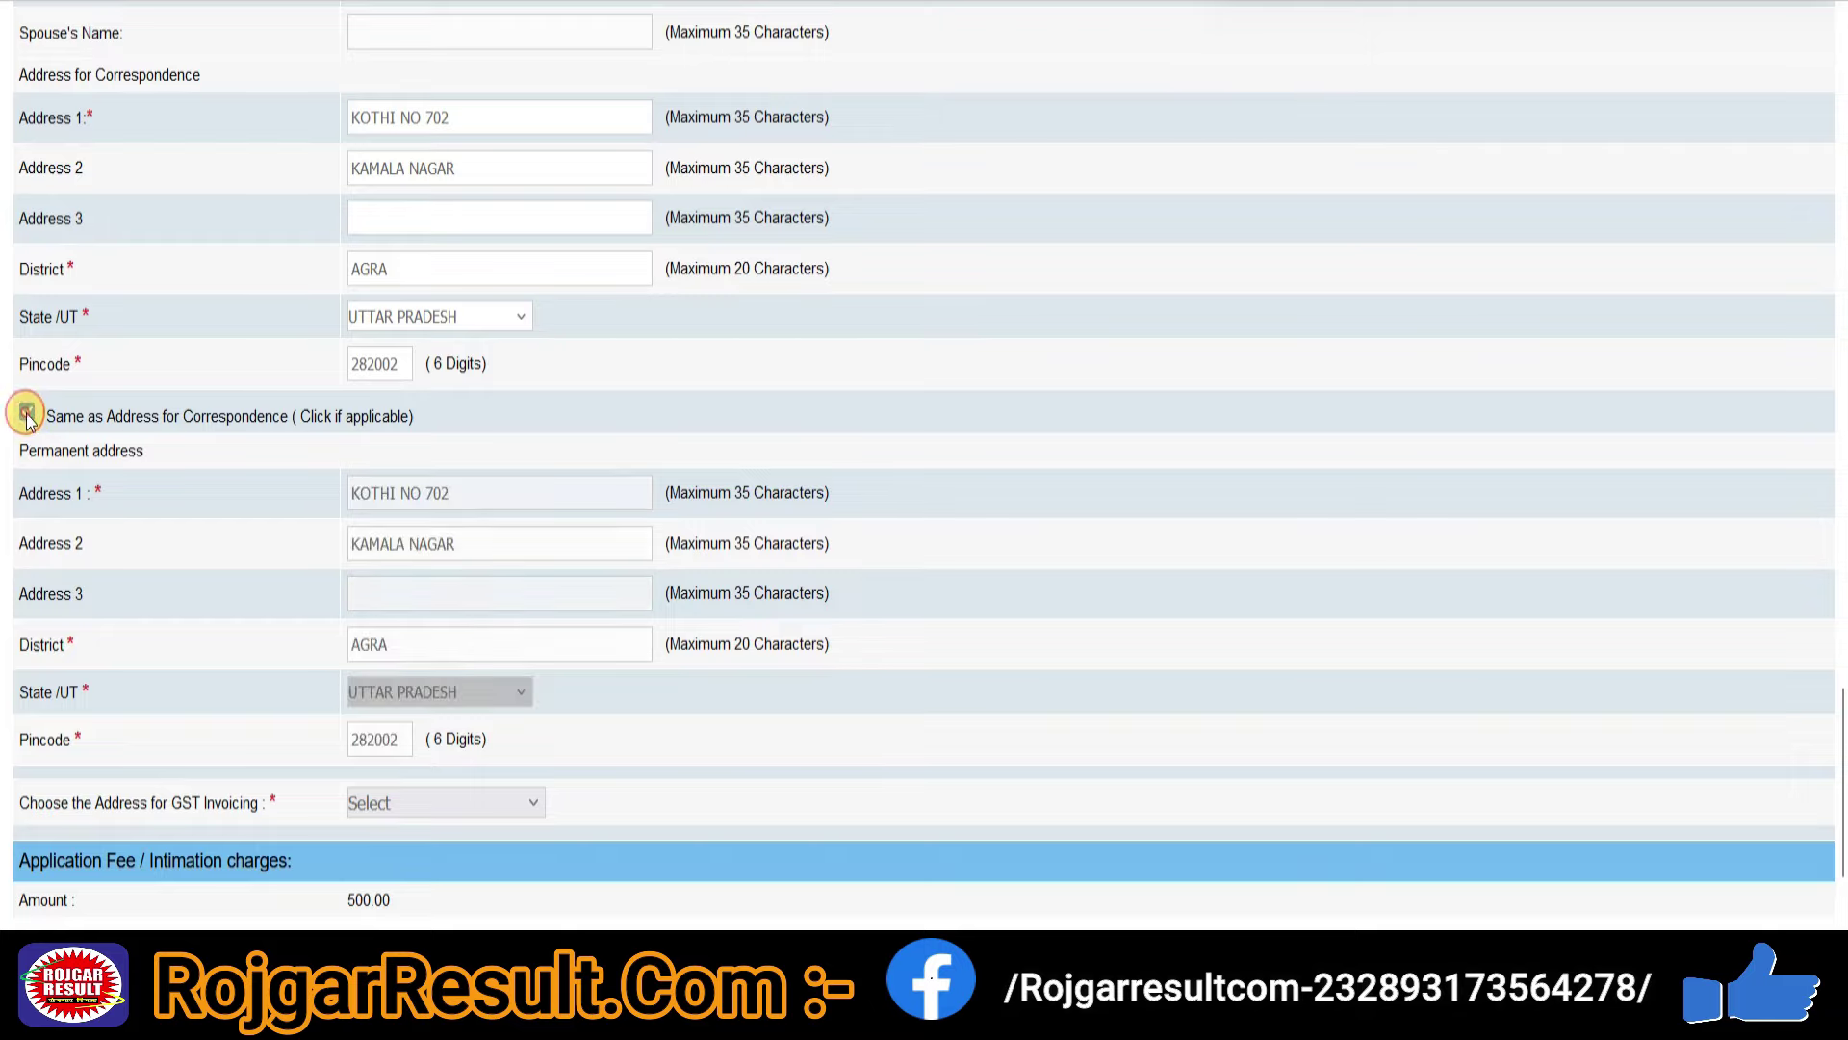
scroll(304, 587, down, 2)
click(414, 610)
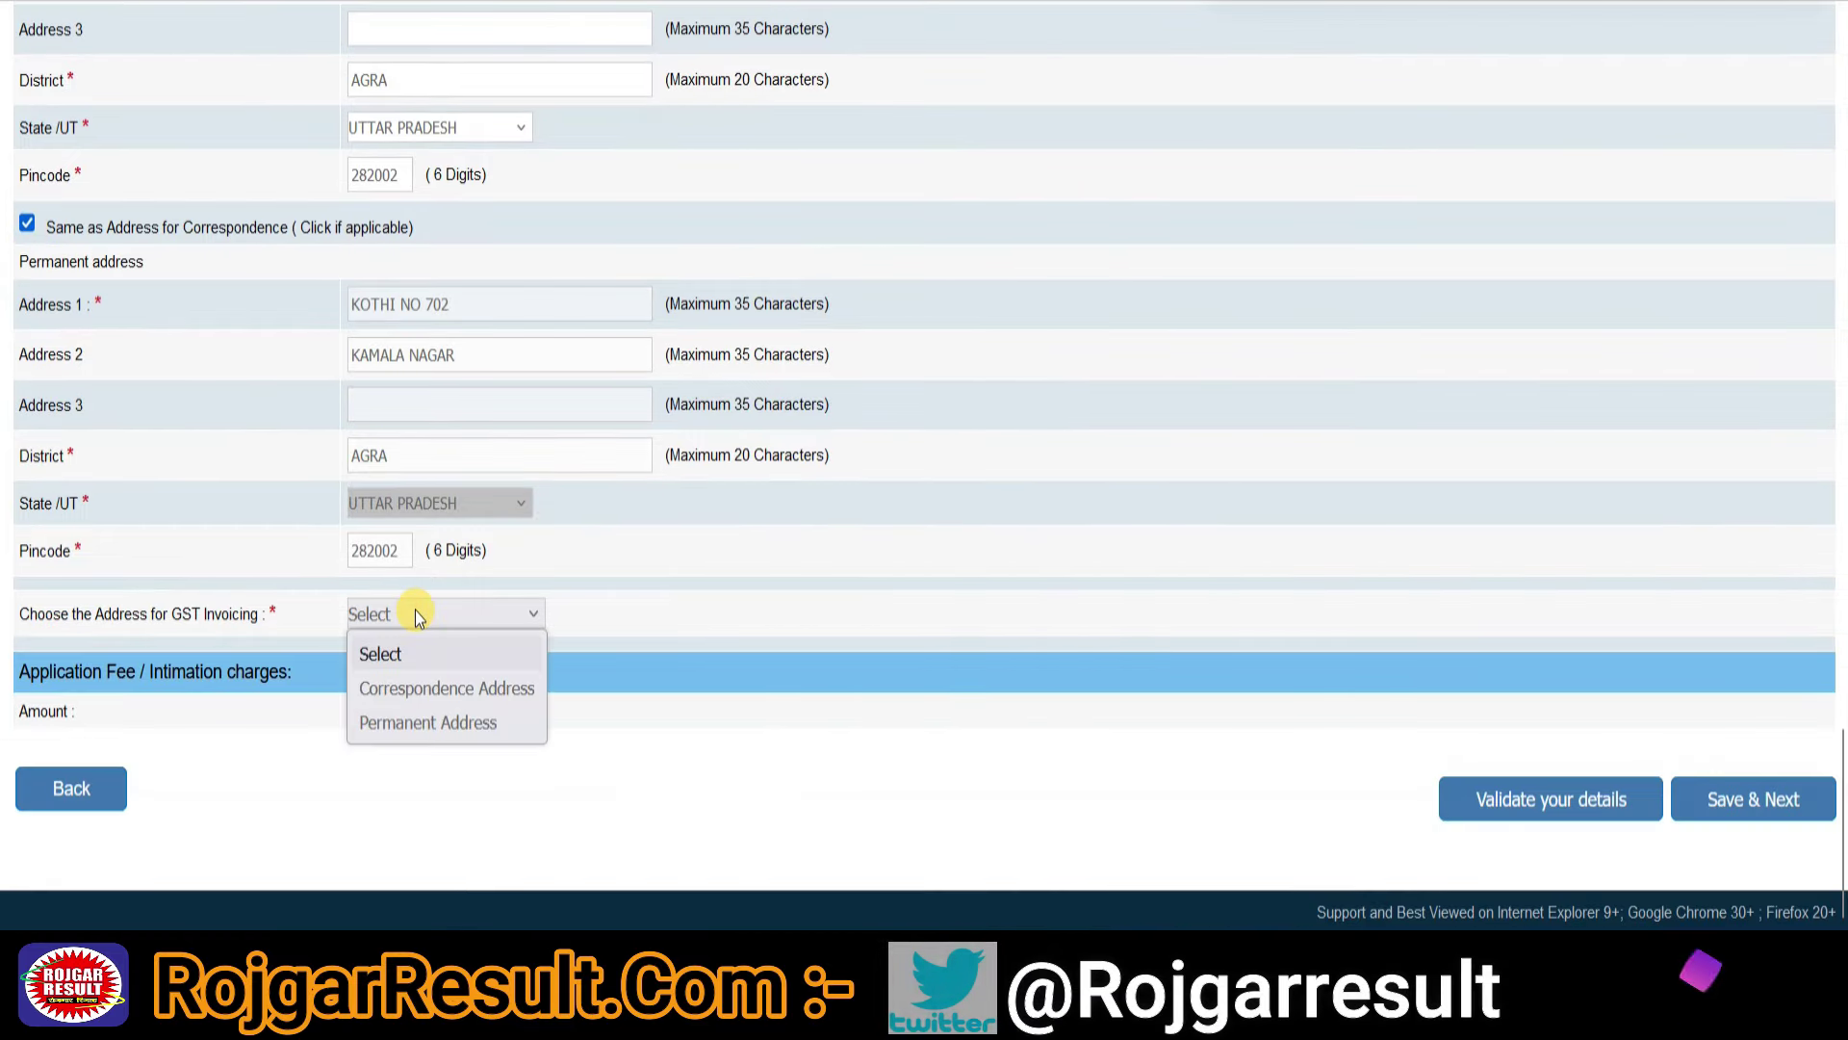
click(422, 724)
- Validate the entered details and acknowledge the Verified Successfully message
click(1609, 12)
drag(1470, 582, 1556, 772)
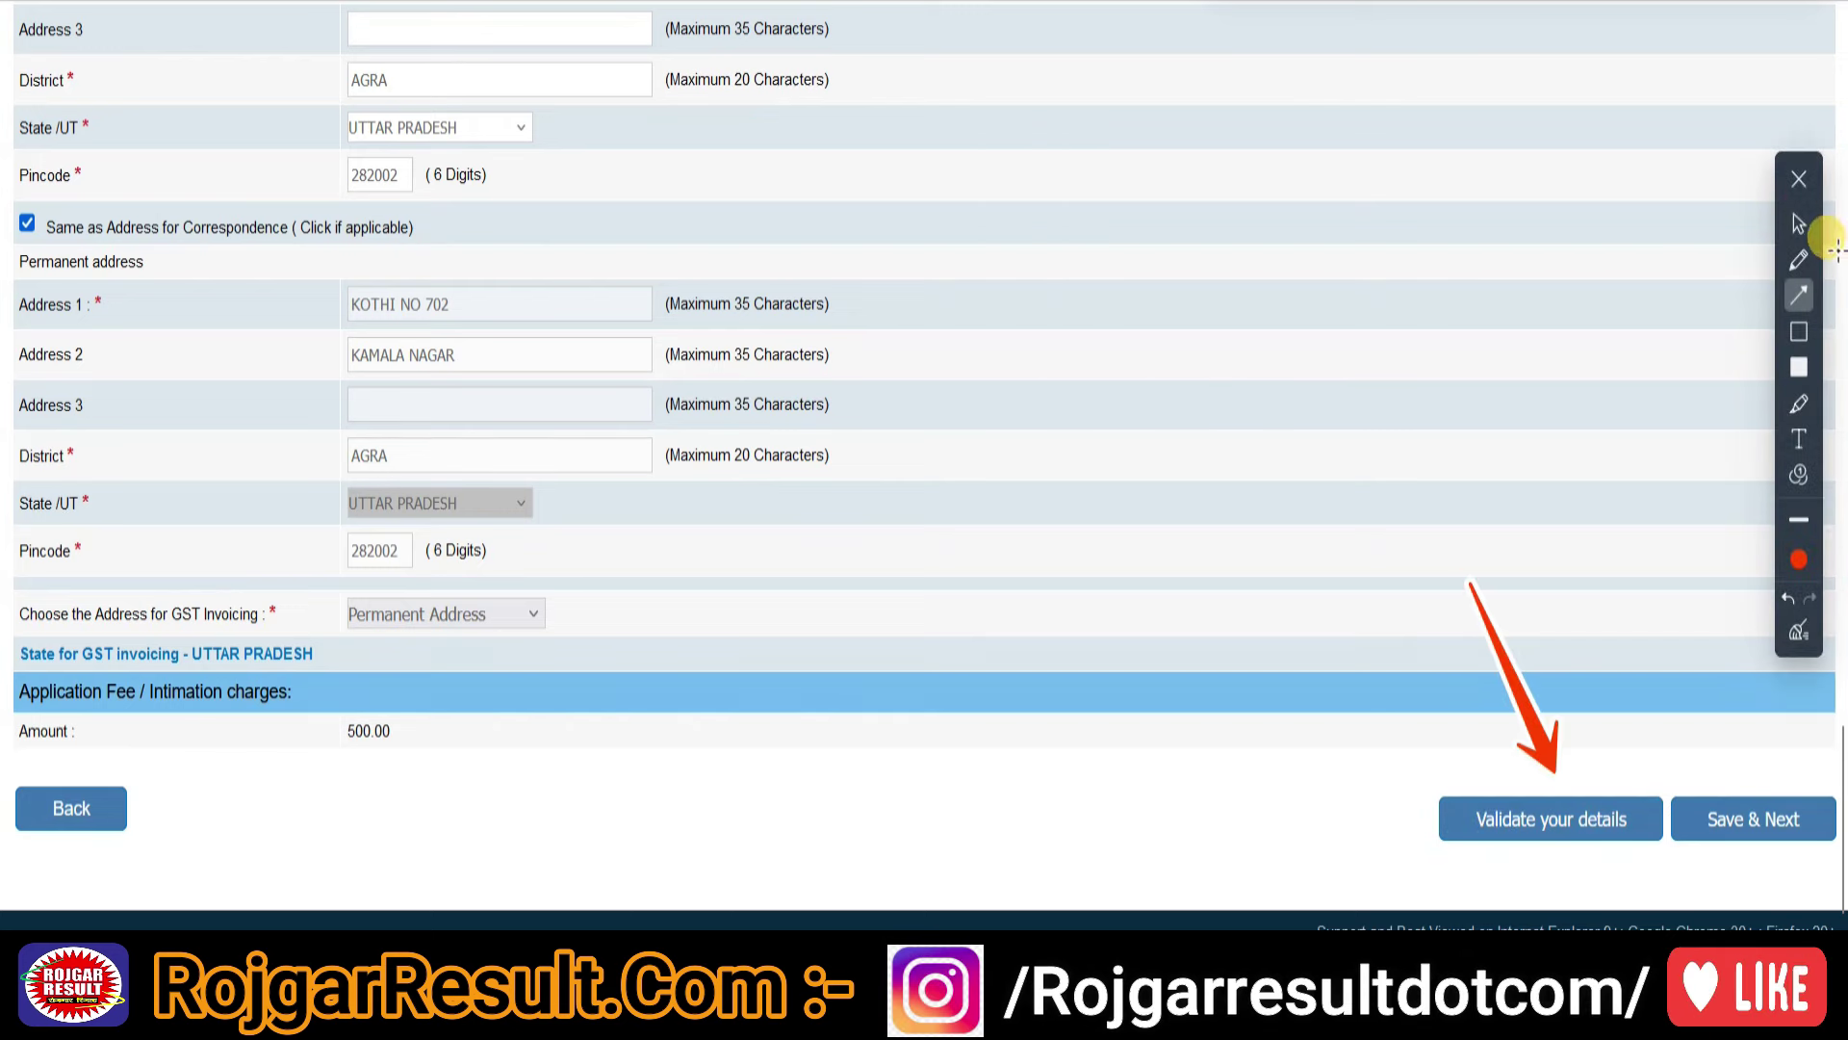
click(1798, 224)
click(1548, 820)
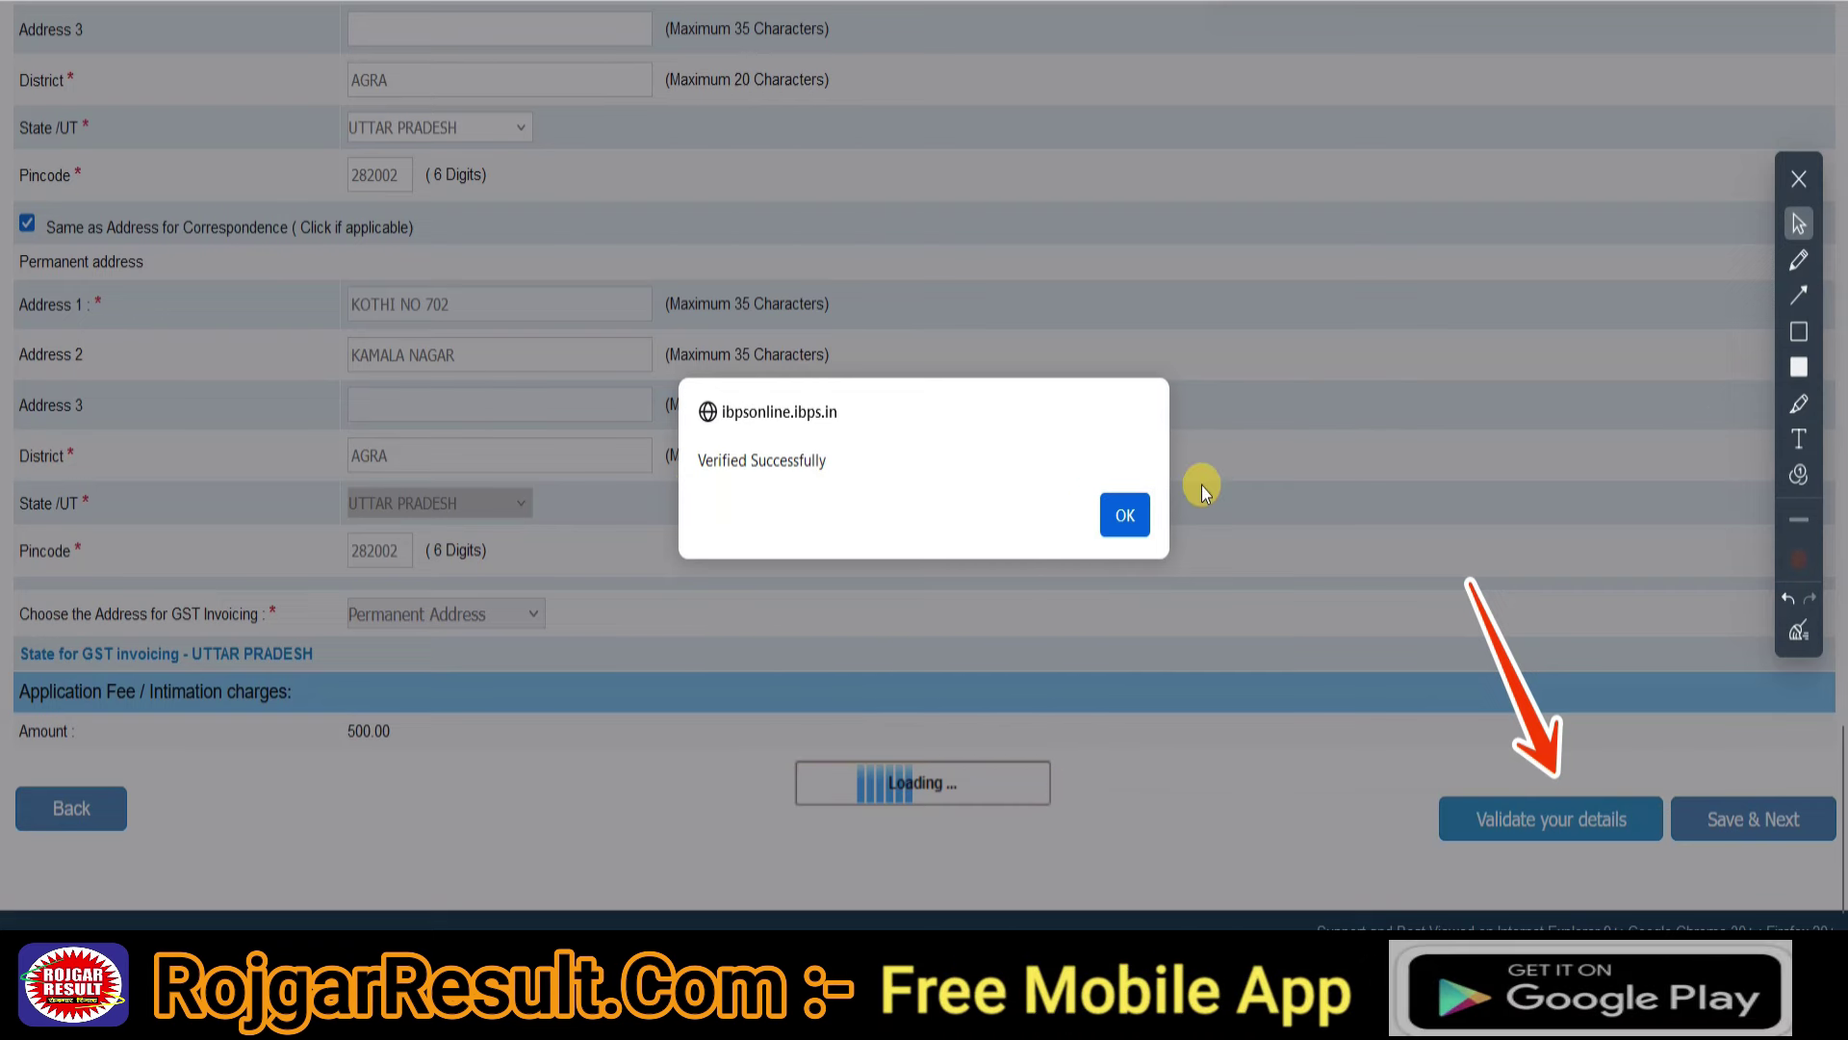
click(1119, 515)
click(1798, 295)
mouse_move(1509, 580)
mouse_down()
mouse_move(1650, 755)
mouse_move(1732, 791)
mouse_up()
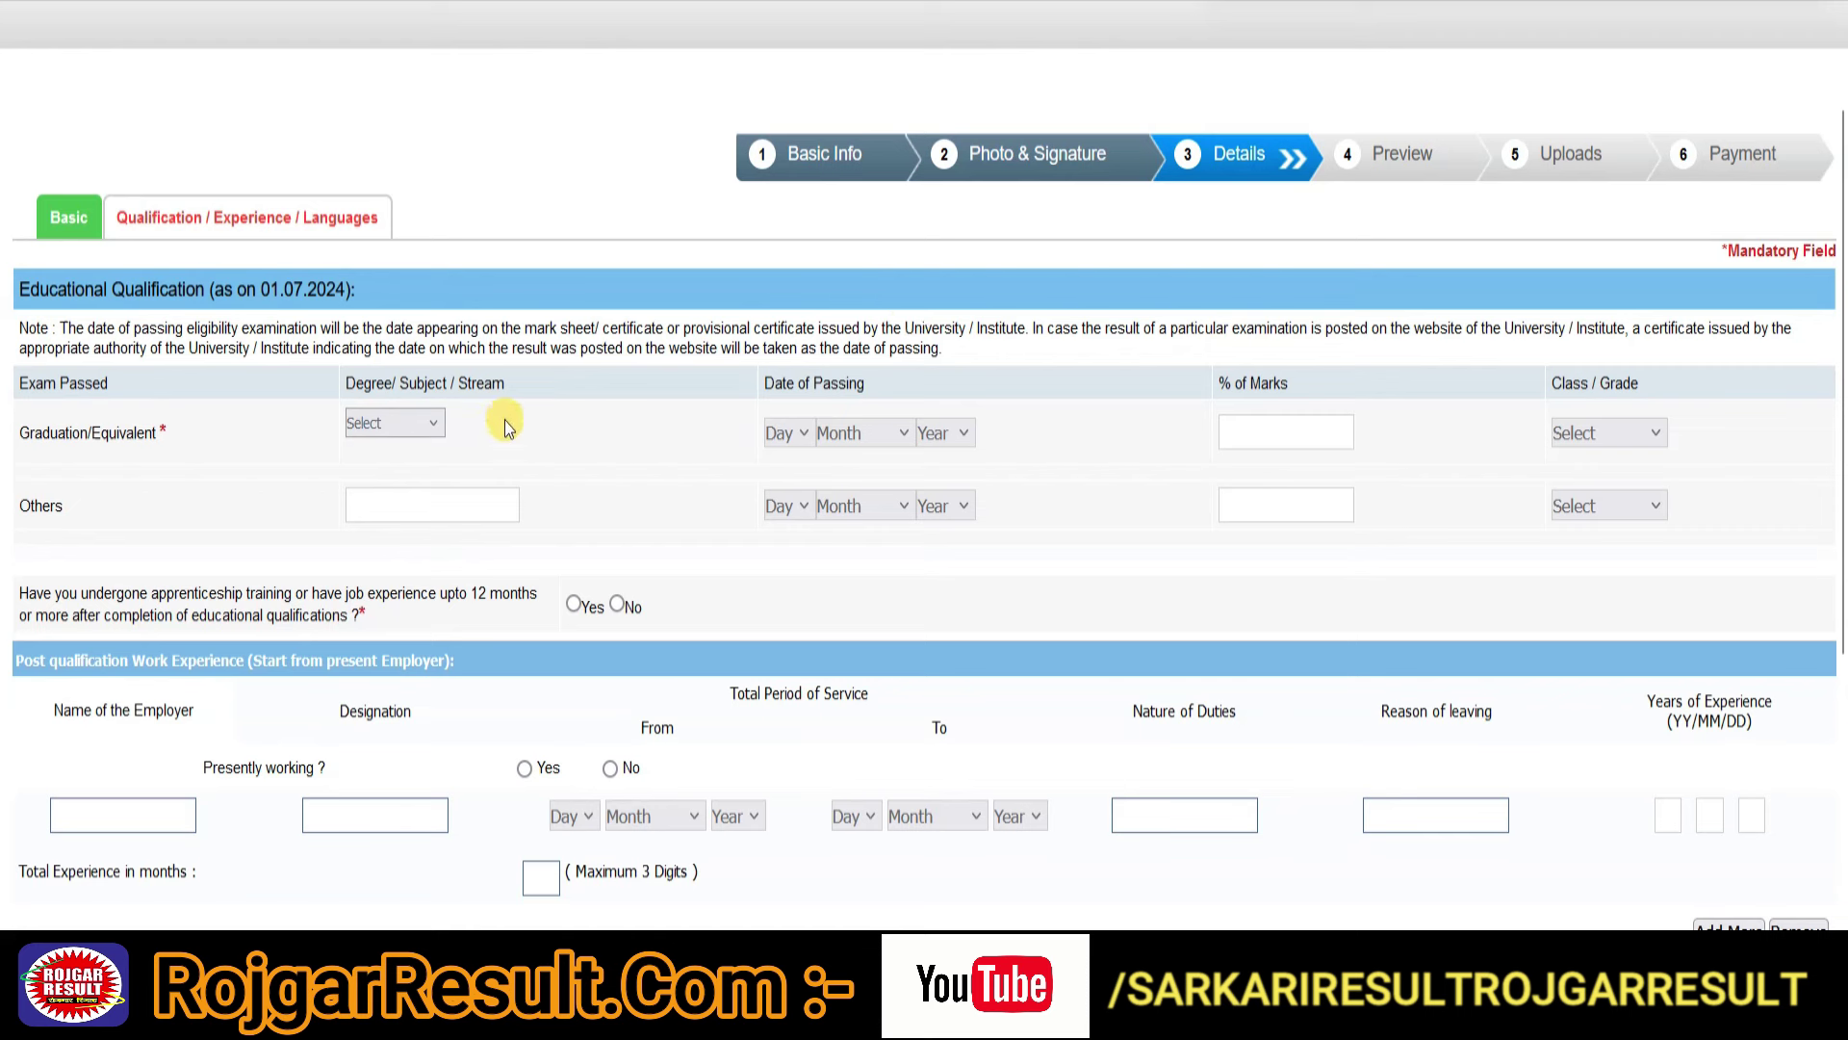
- Fill the graduation row with Commerce, passing date 18 June 2021 and 65% marks
click(426, 421)
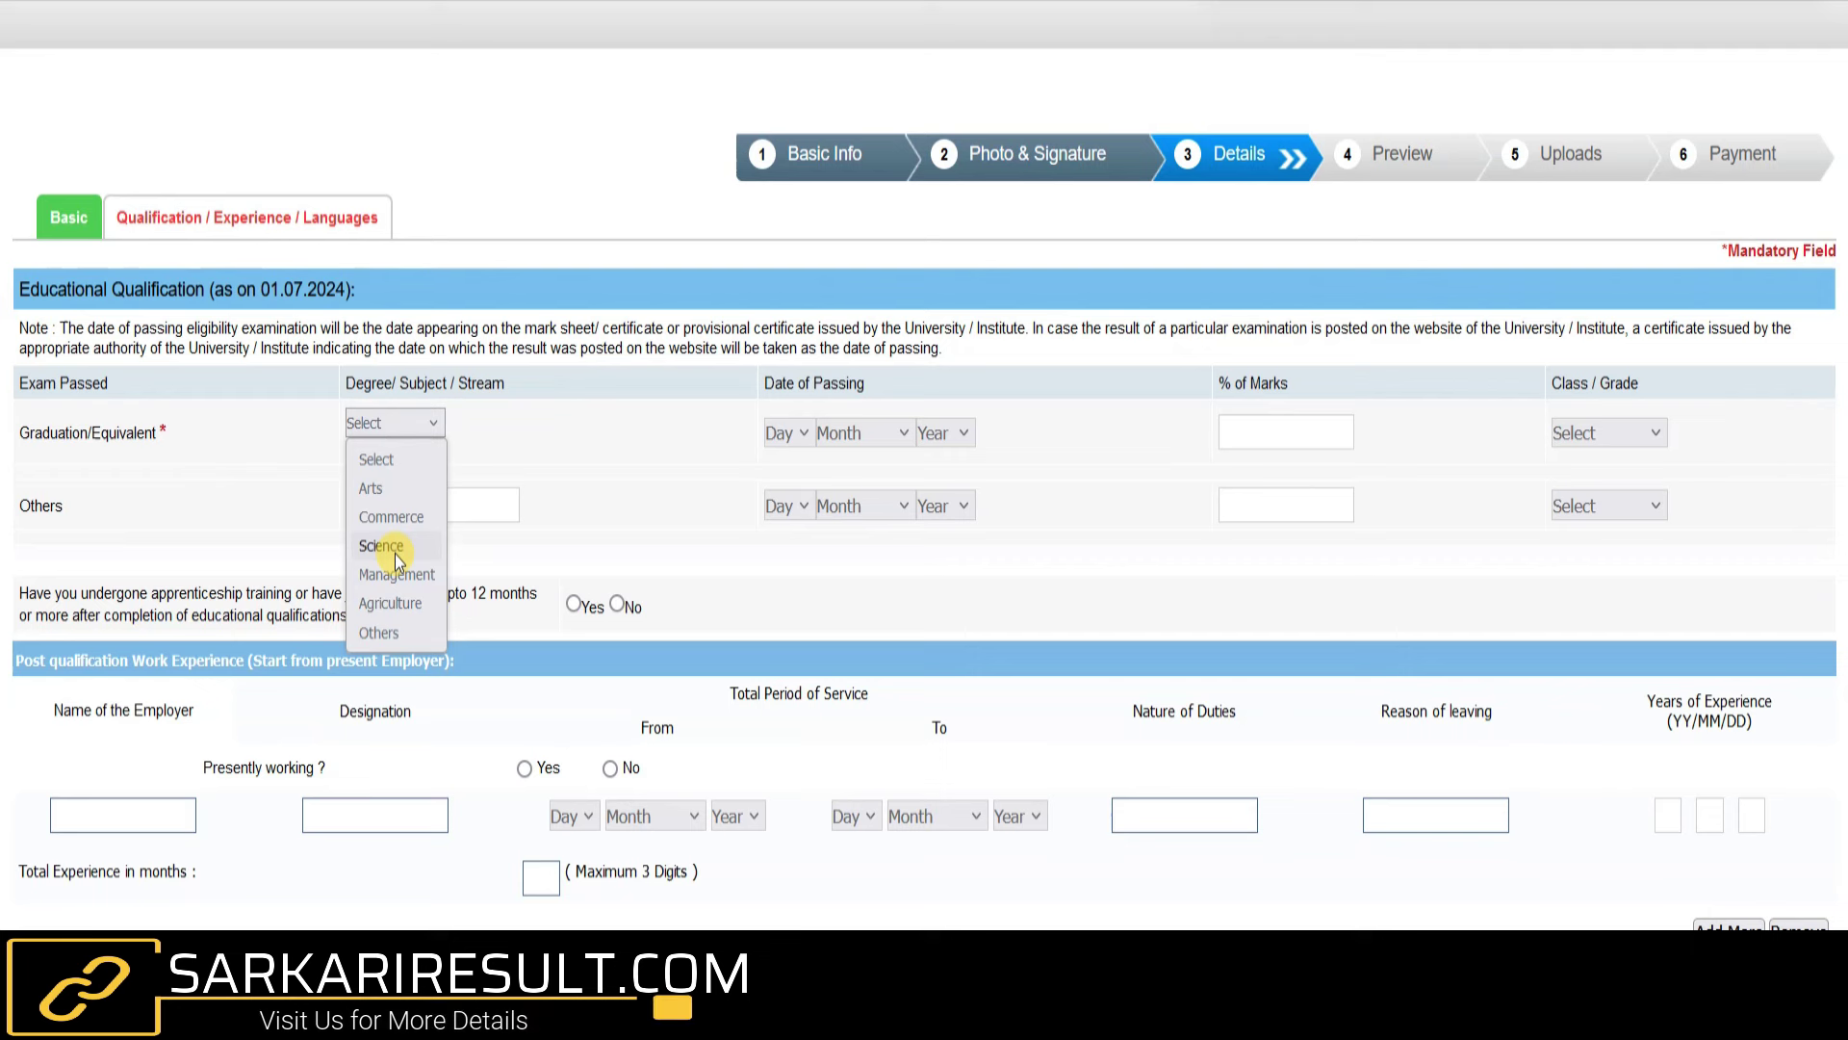
click(386, 517)
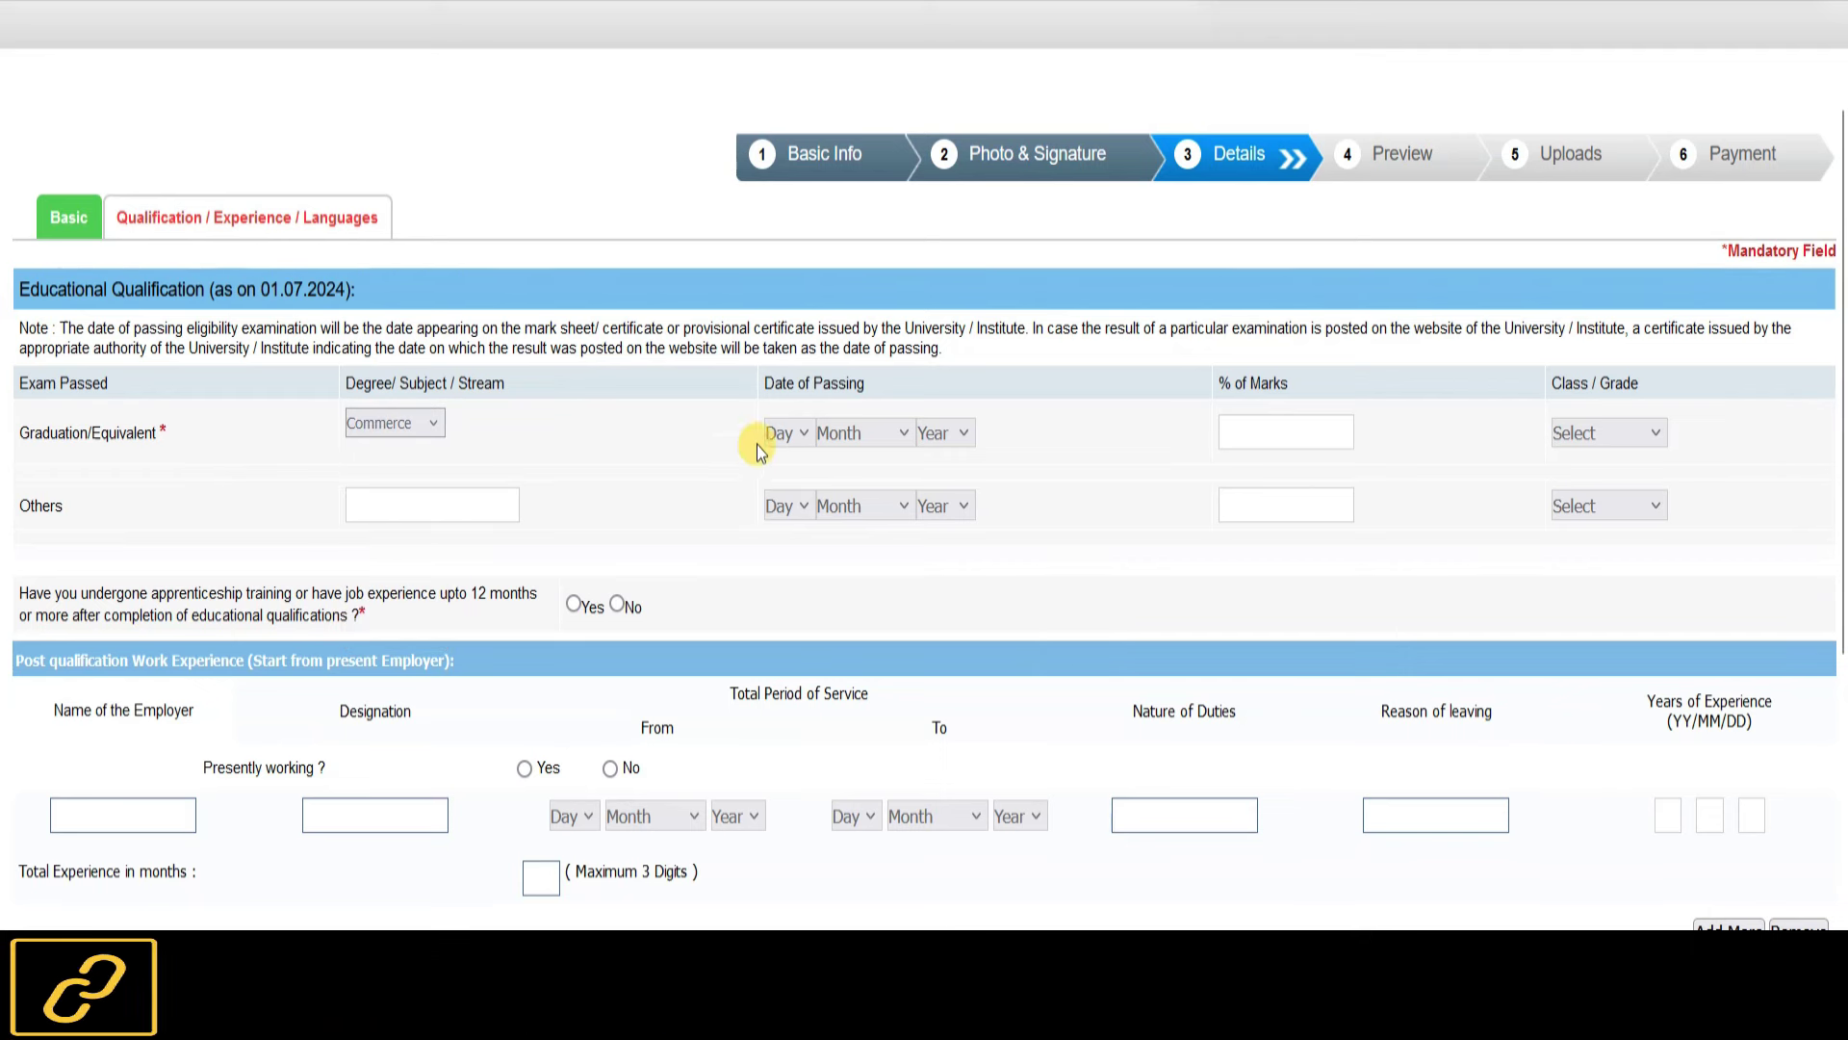
click(784, 431)
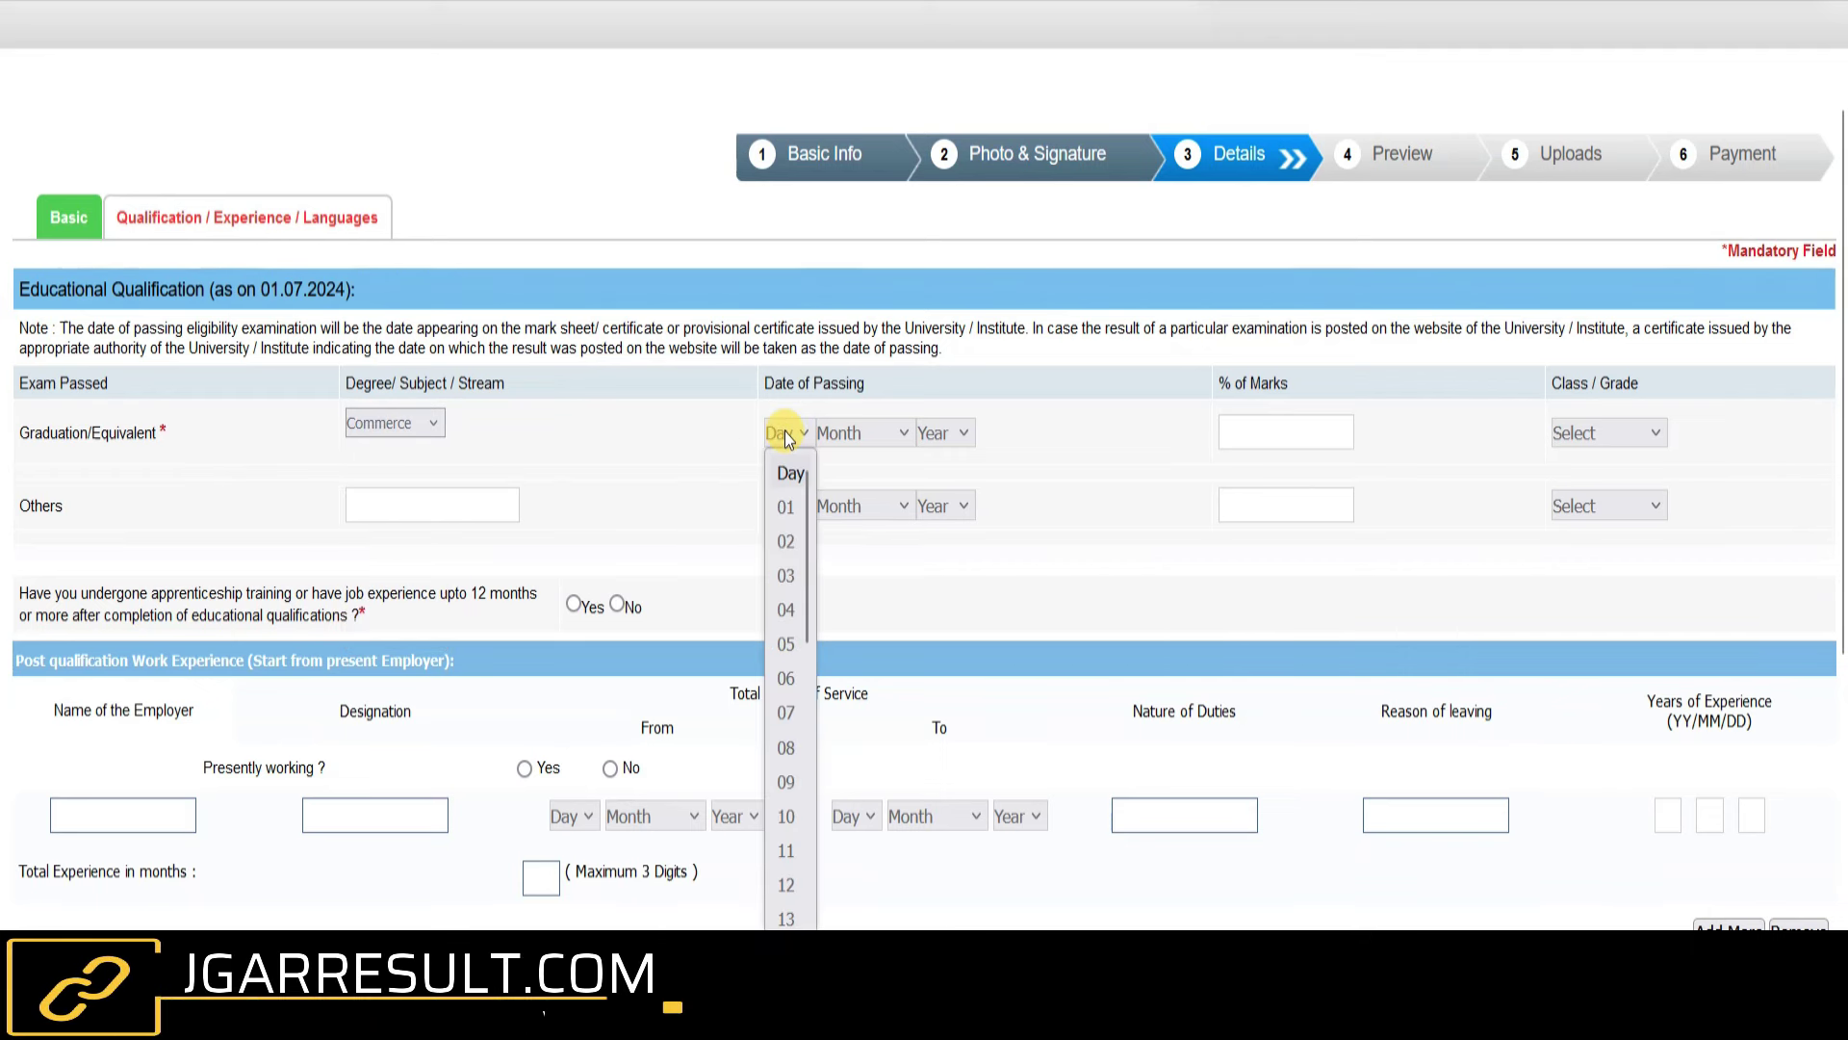
text(18)
key(Tab)
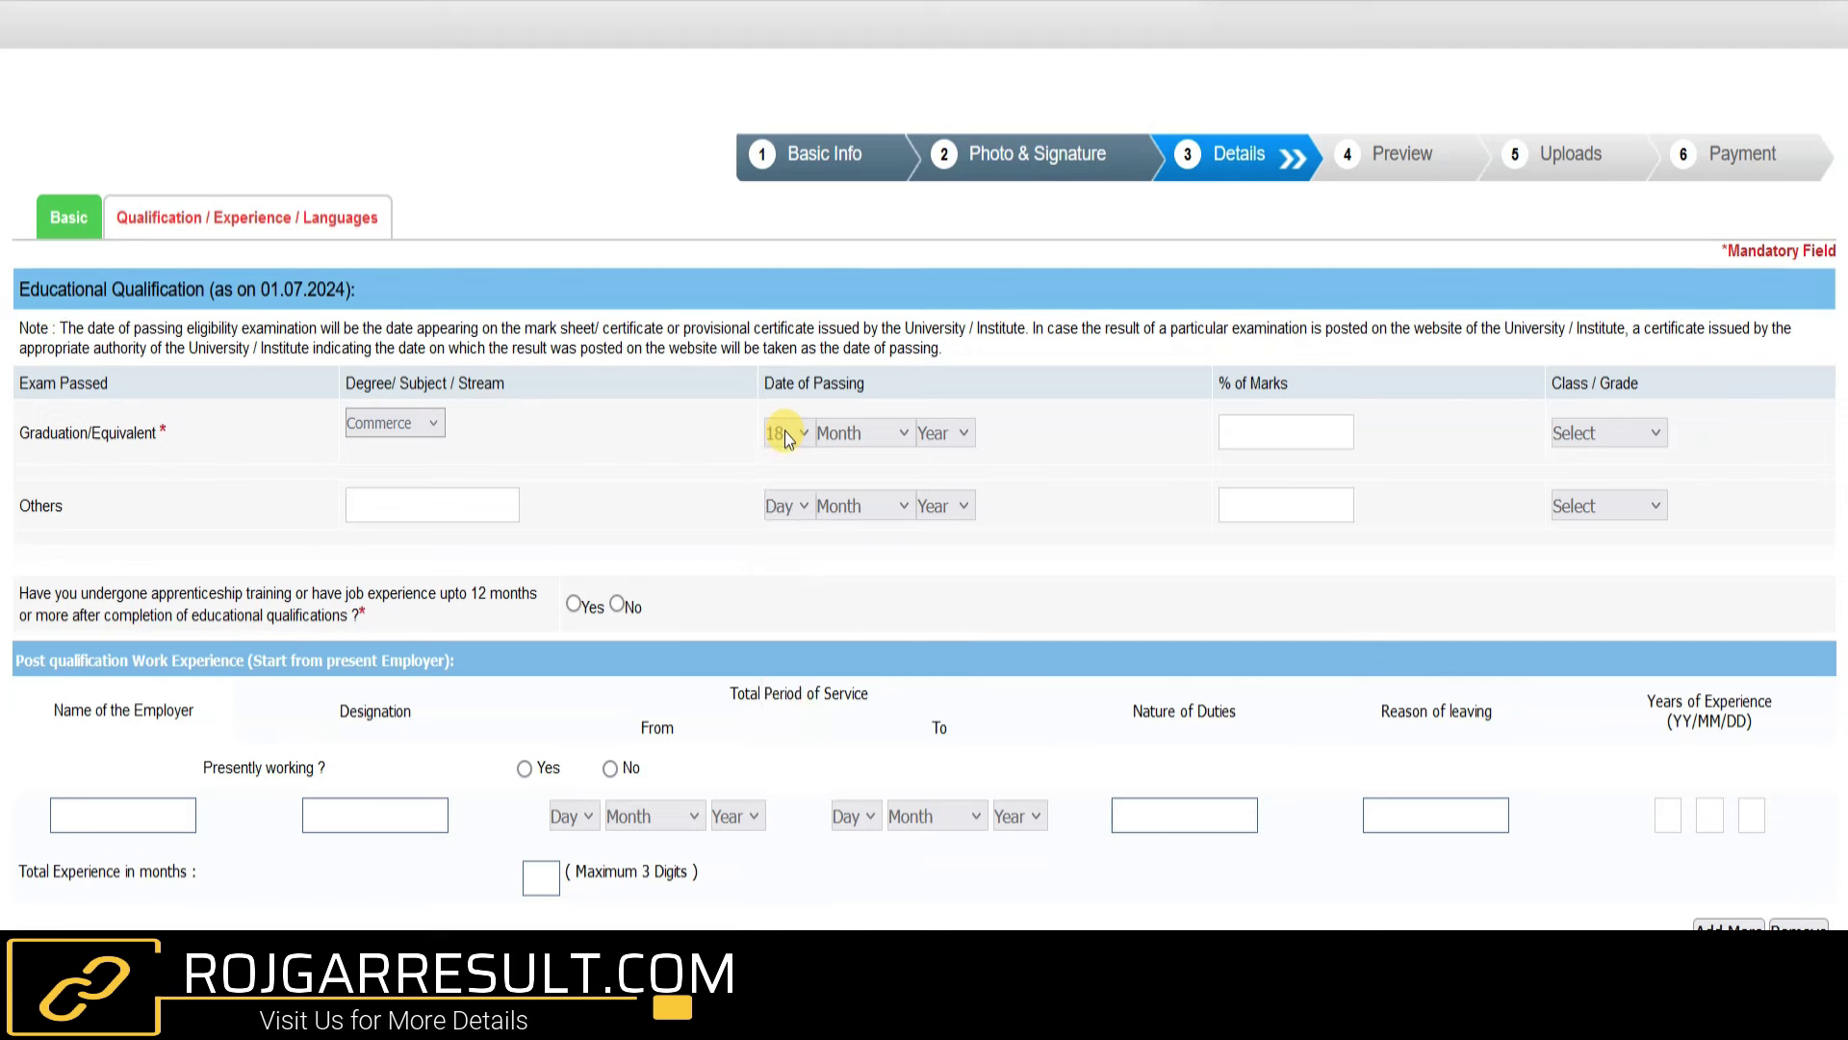
text(ju)
key(Tab)
text(2020)
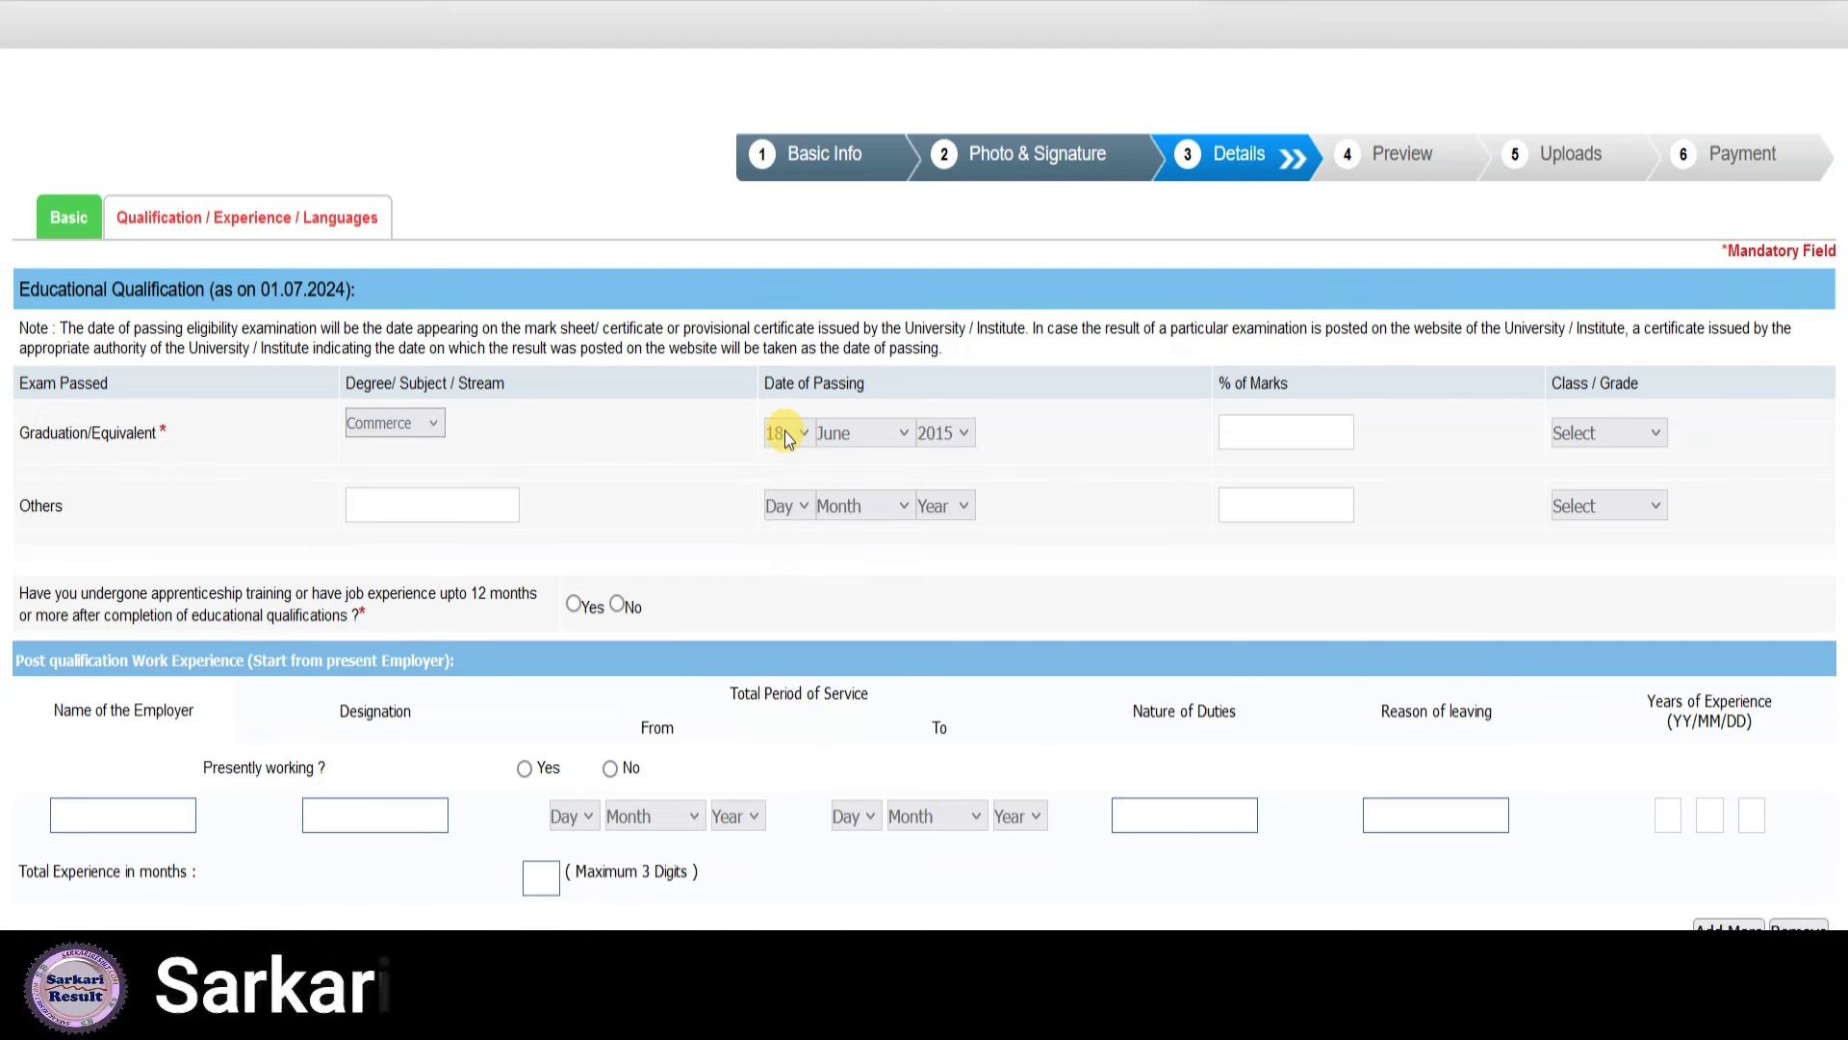
text(1)
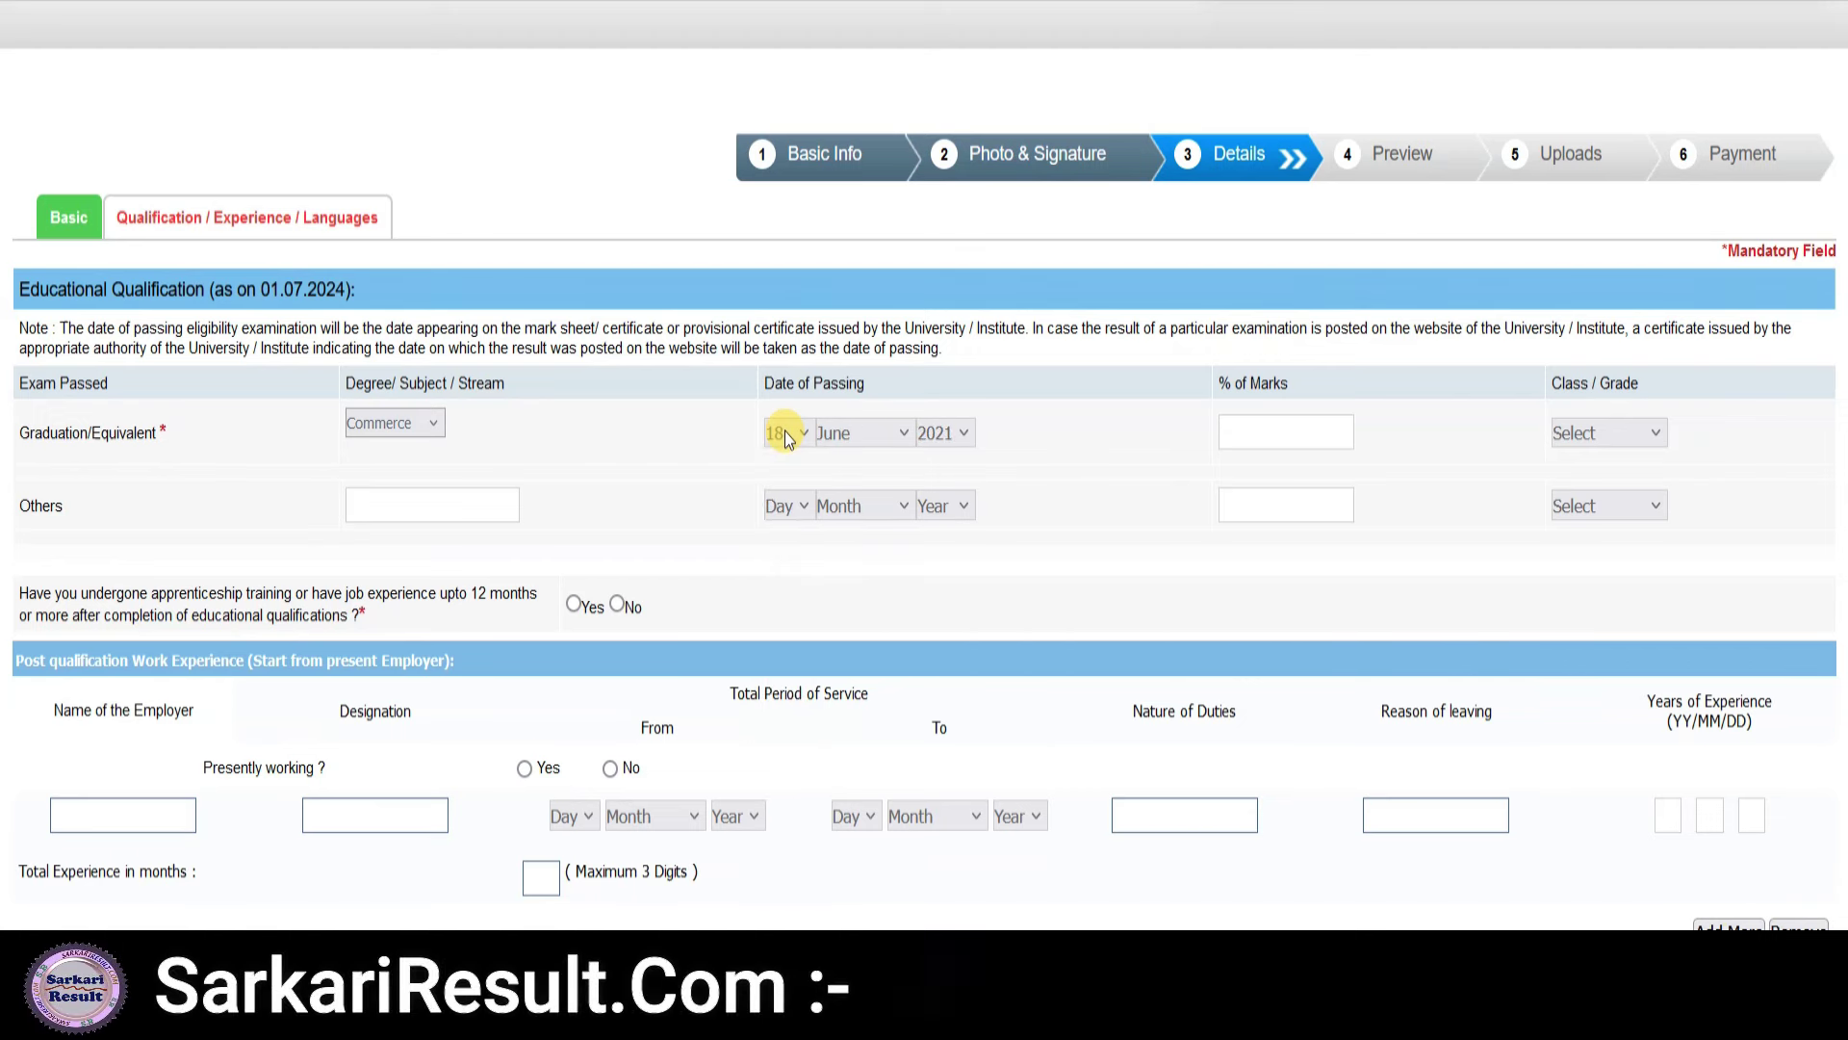
key(Tab)
text(65)
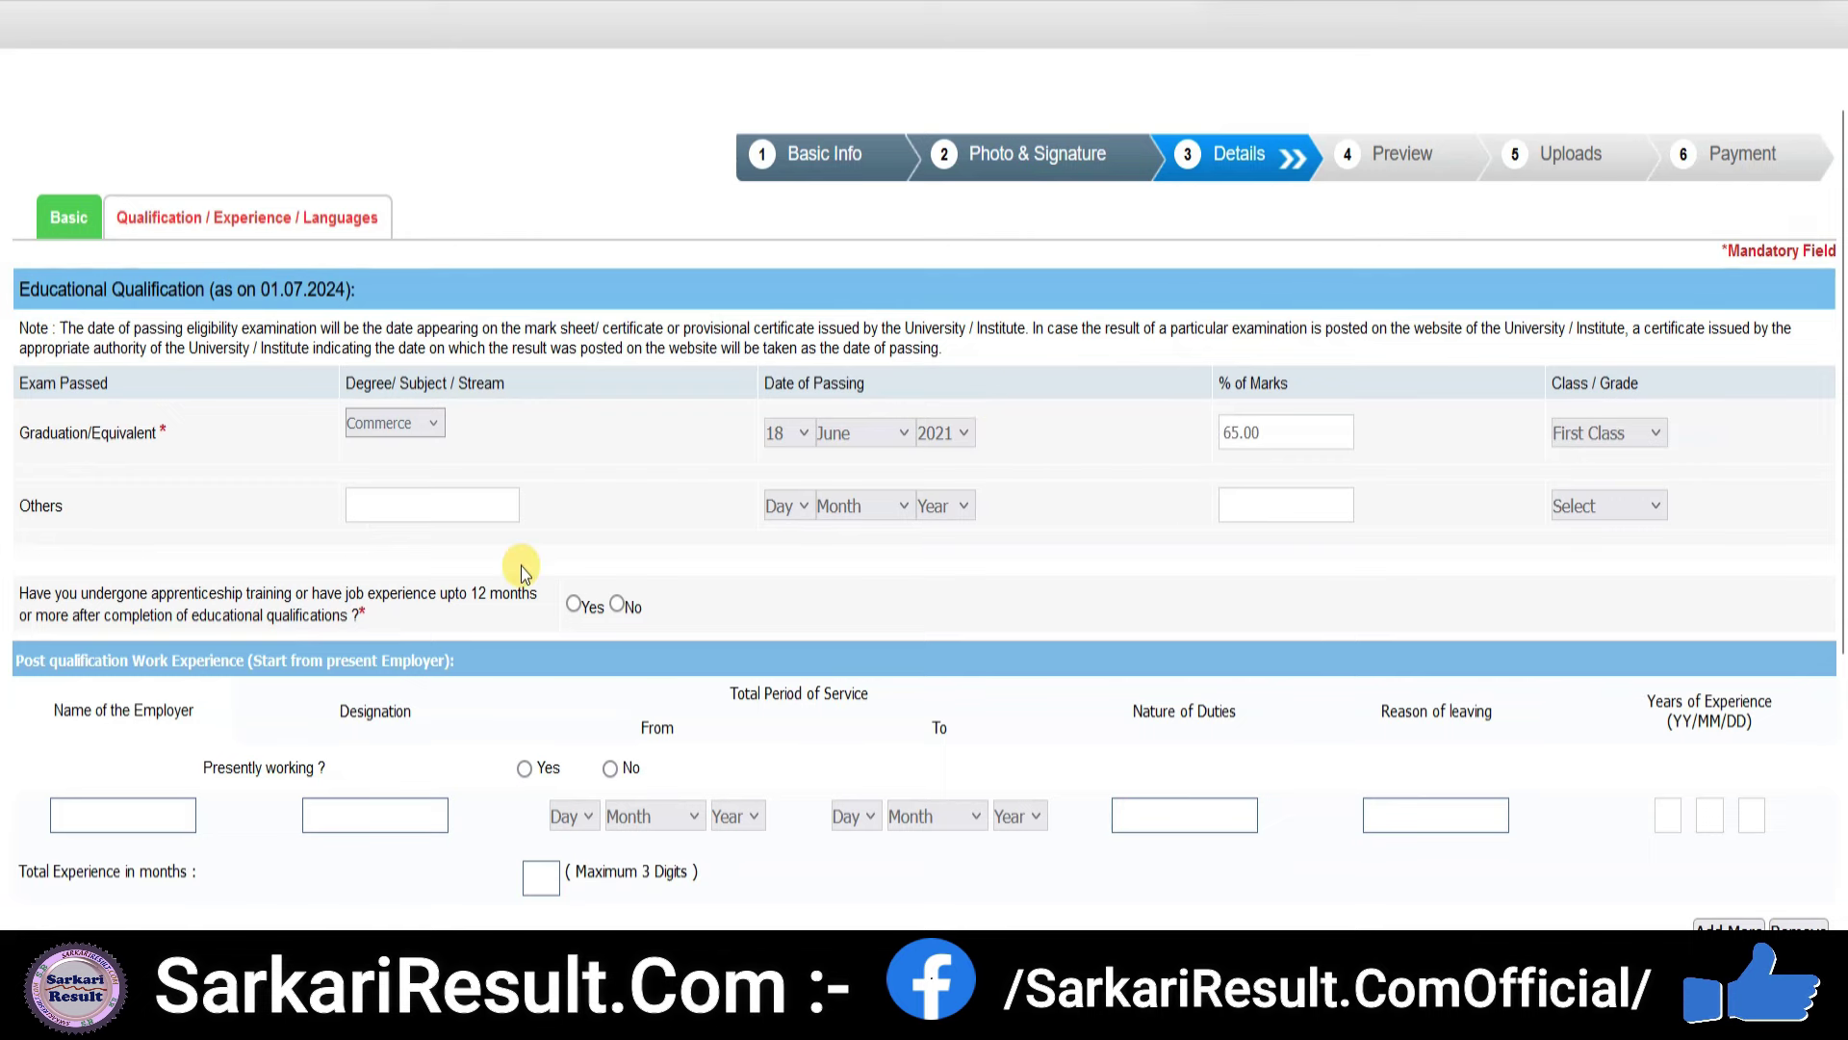
scroll(522, 566, down, 3)
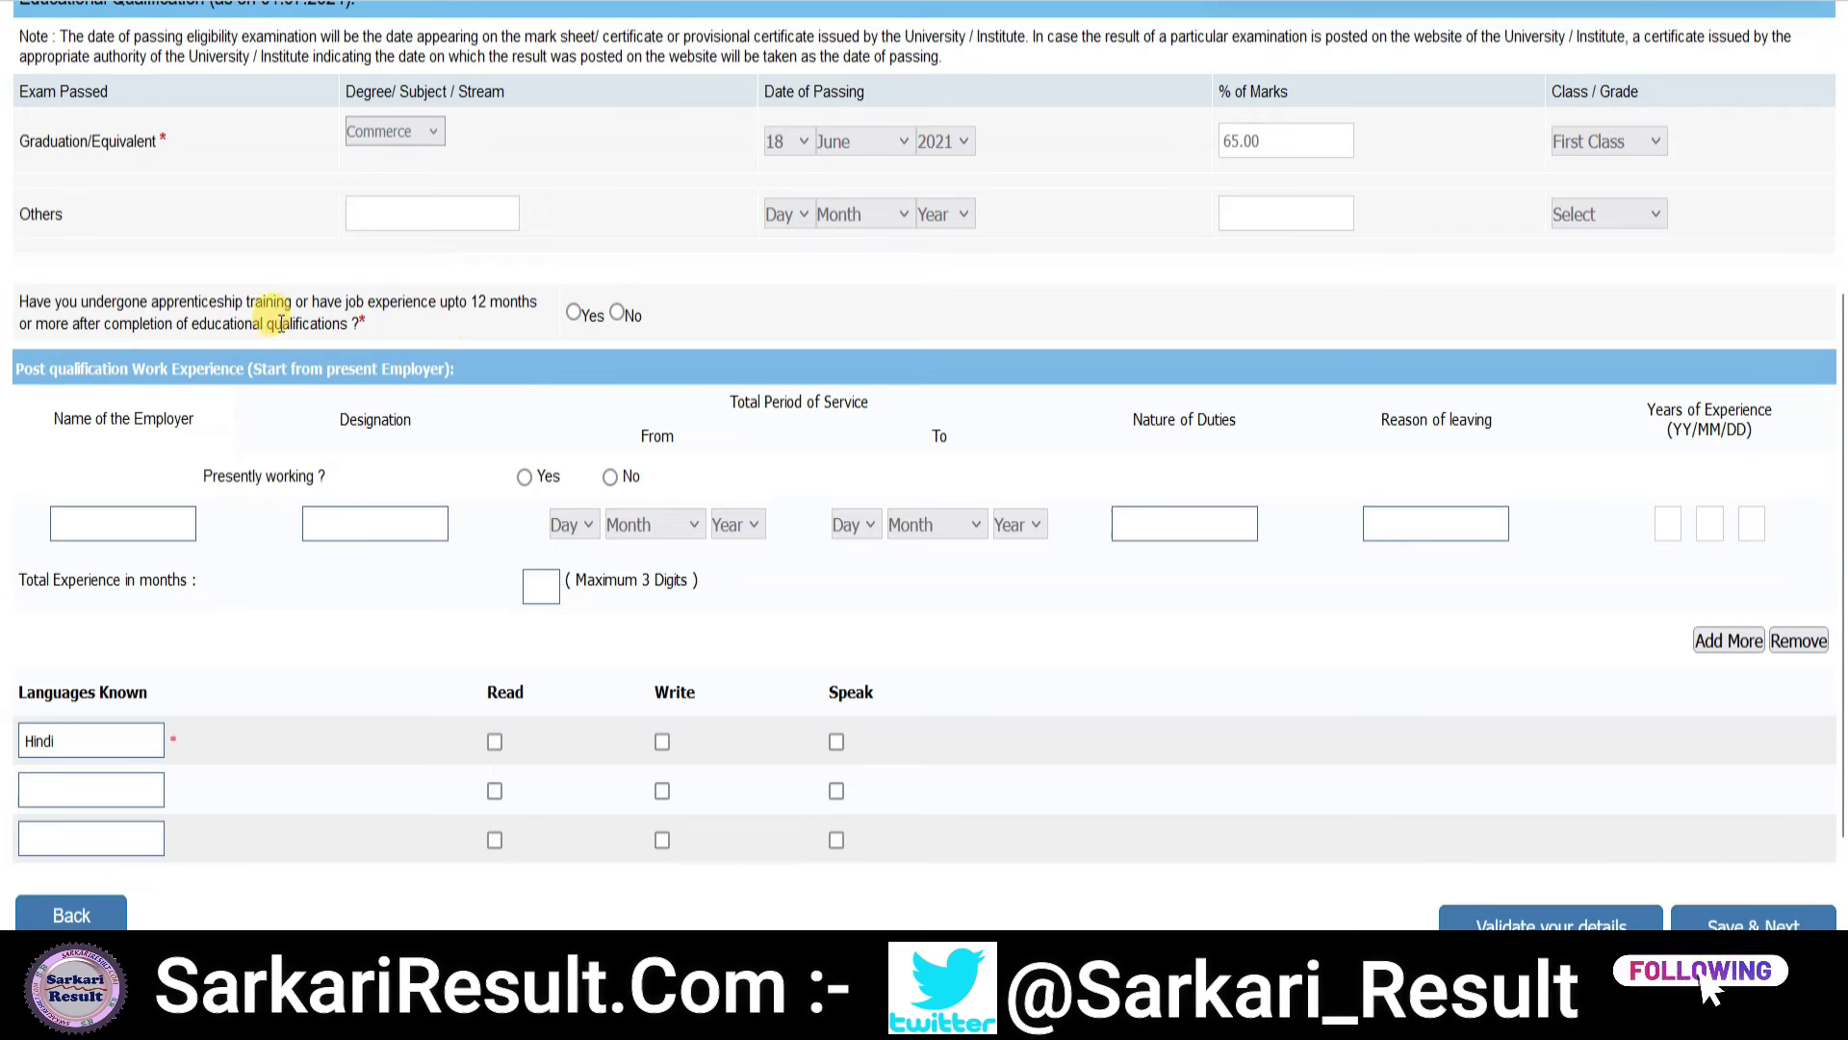
- Answer No to prior apprenticeship and tick Read, Write and Speak for ENGLISH and Hindi
click(617, 314)
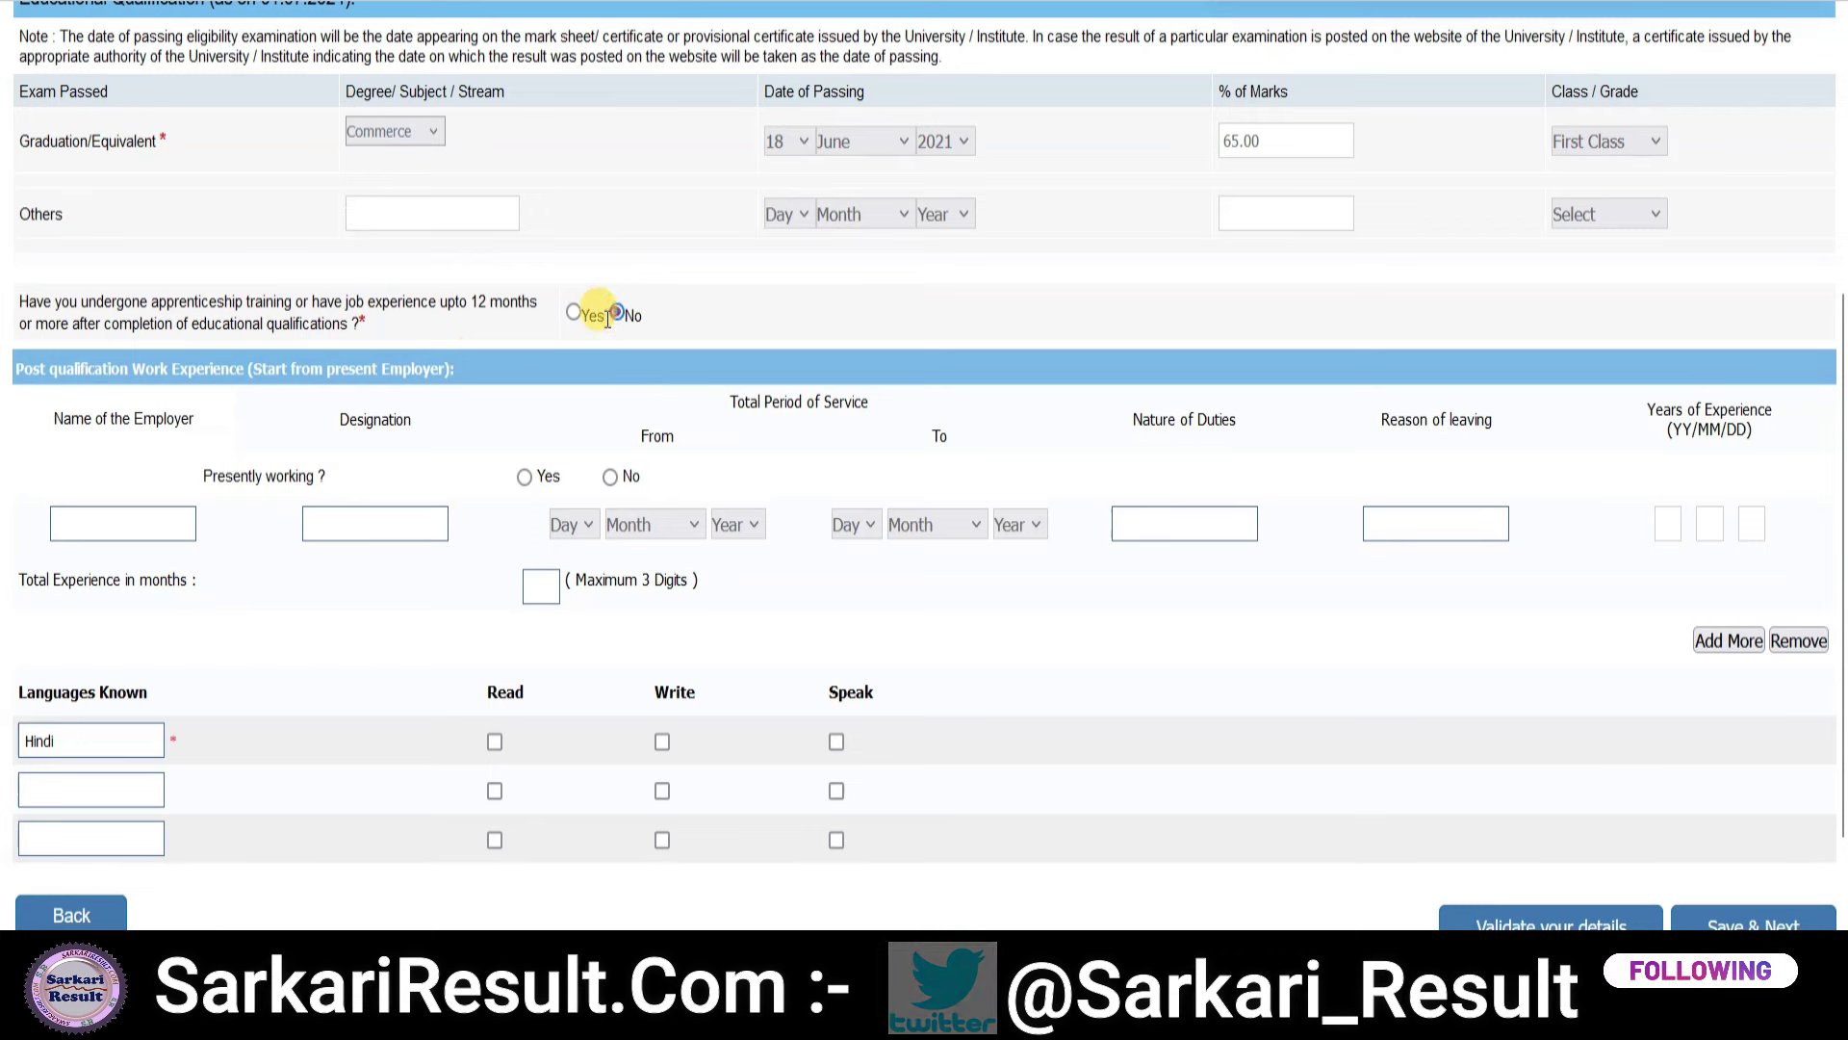
scroll(483, 402, down, 1)
scroll(483, 401, down, 2)
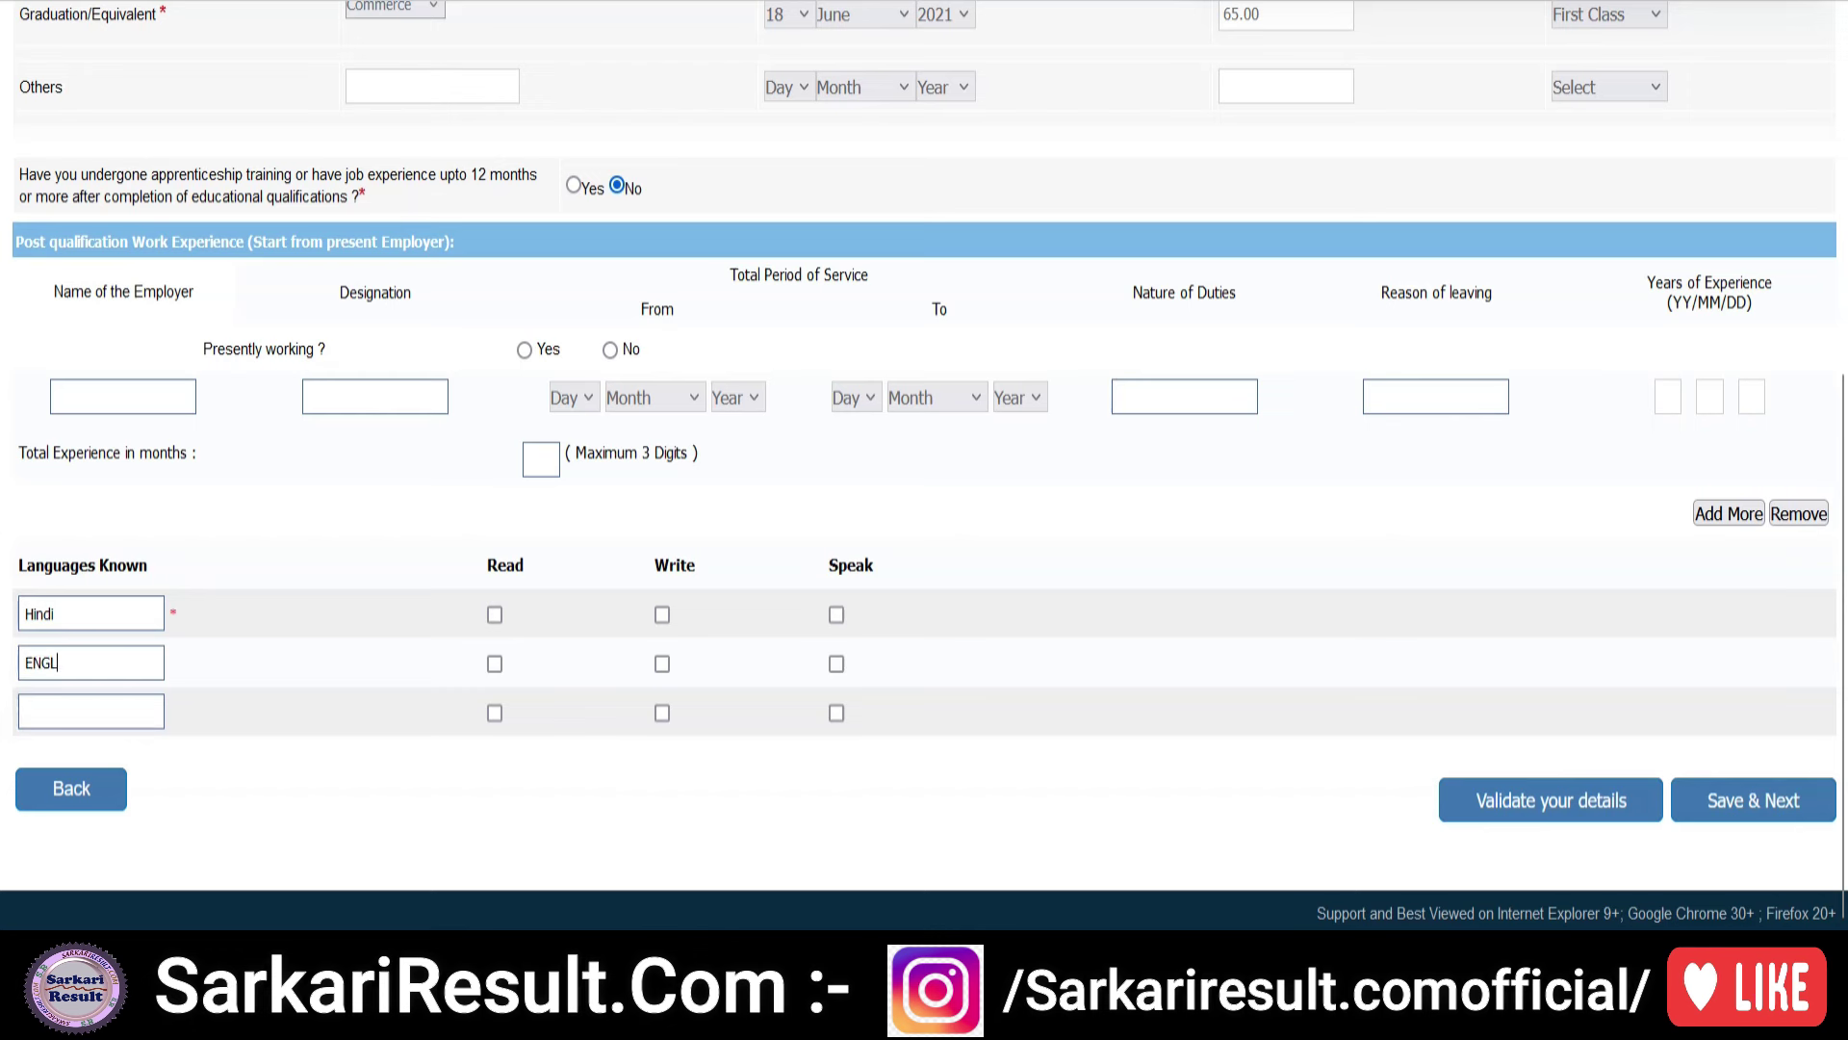
click(495, 663)
click(662, 664)
click(837, 664)
click(495, 613)
click(839, 614)
click(69, 717)
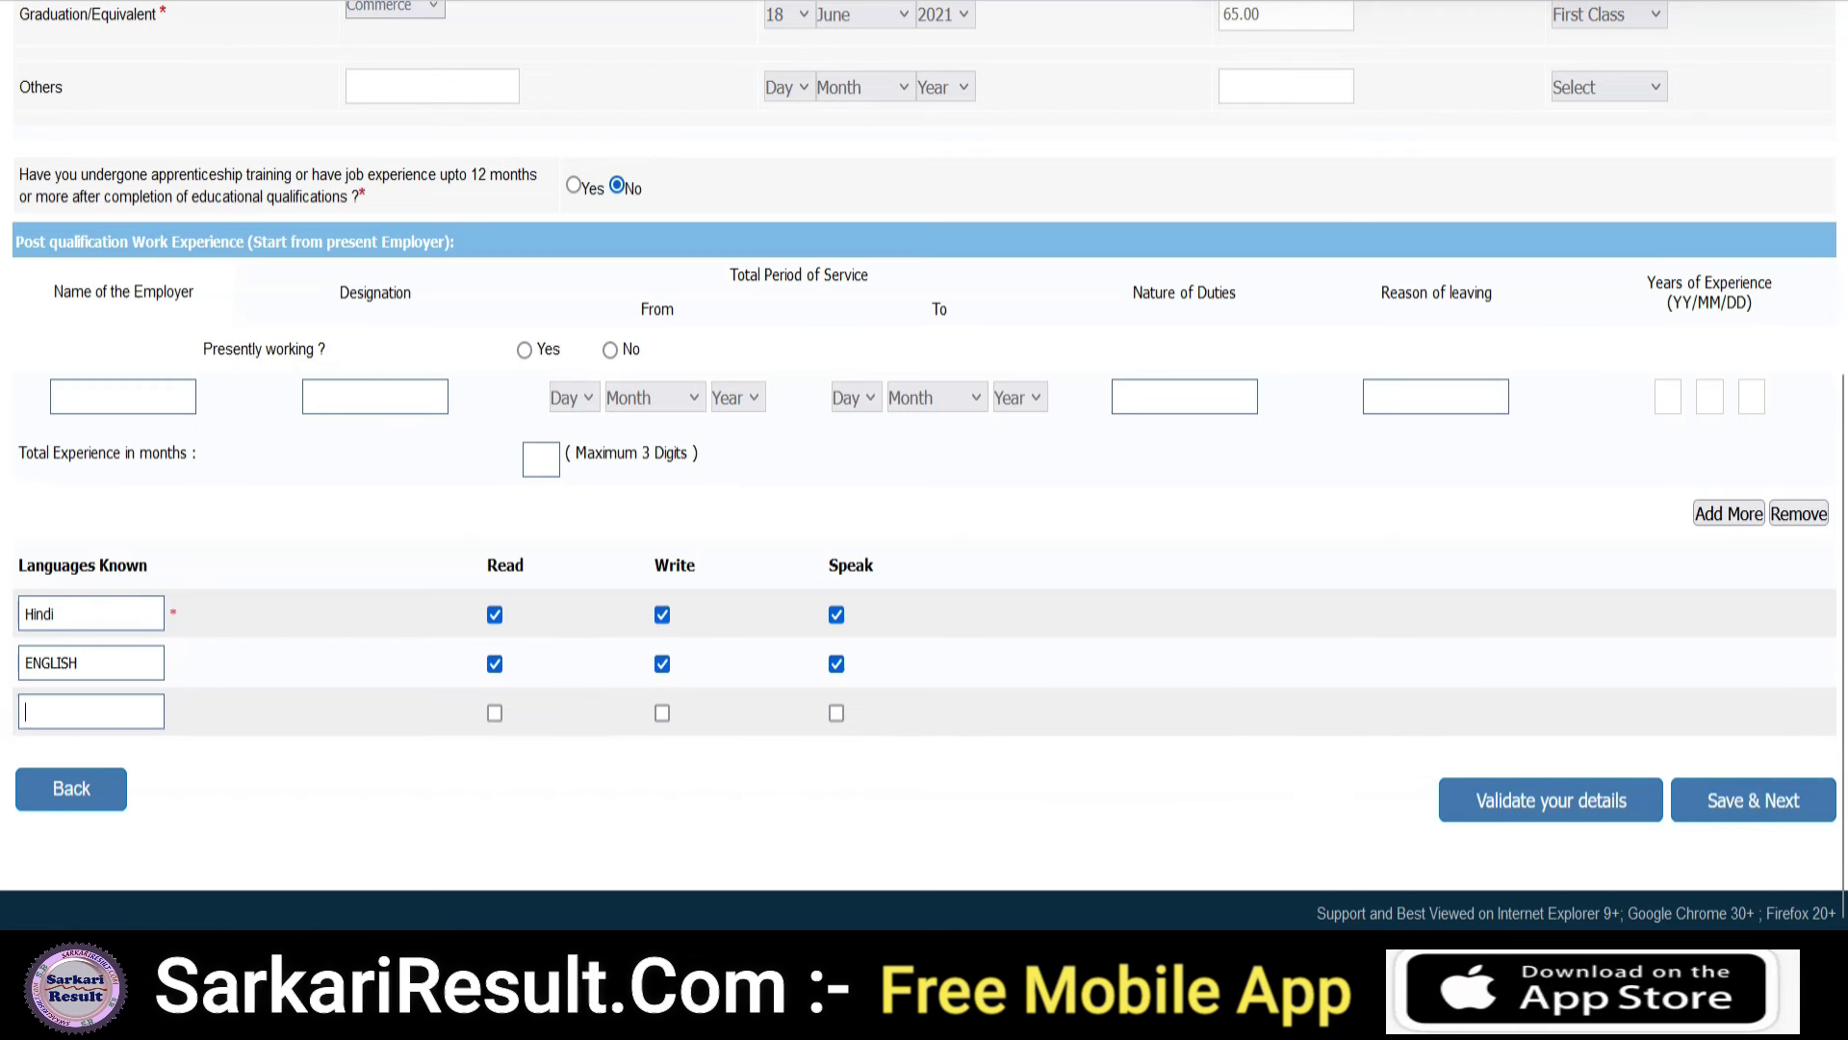
- Validate the qualification and language details, then save them to reach the preview
drag(1470, 577, 1537, 766)
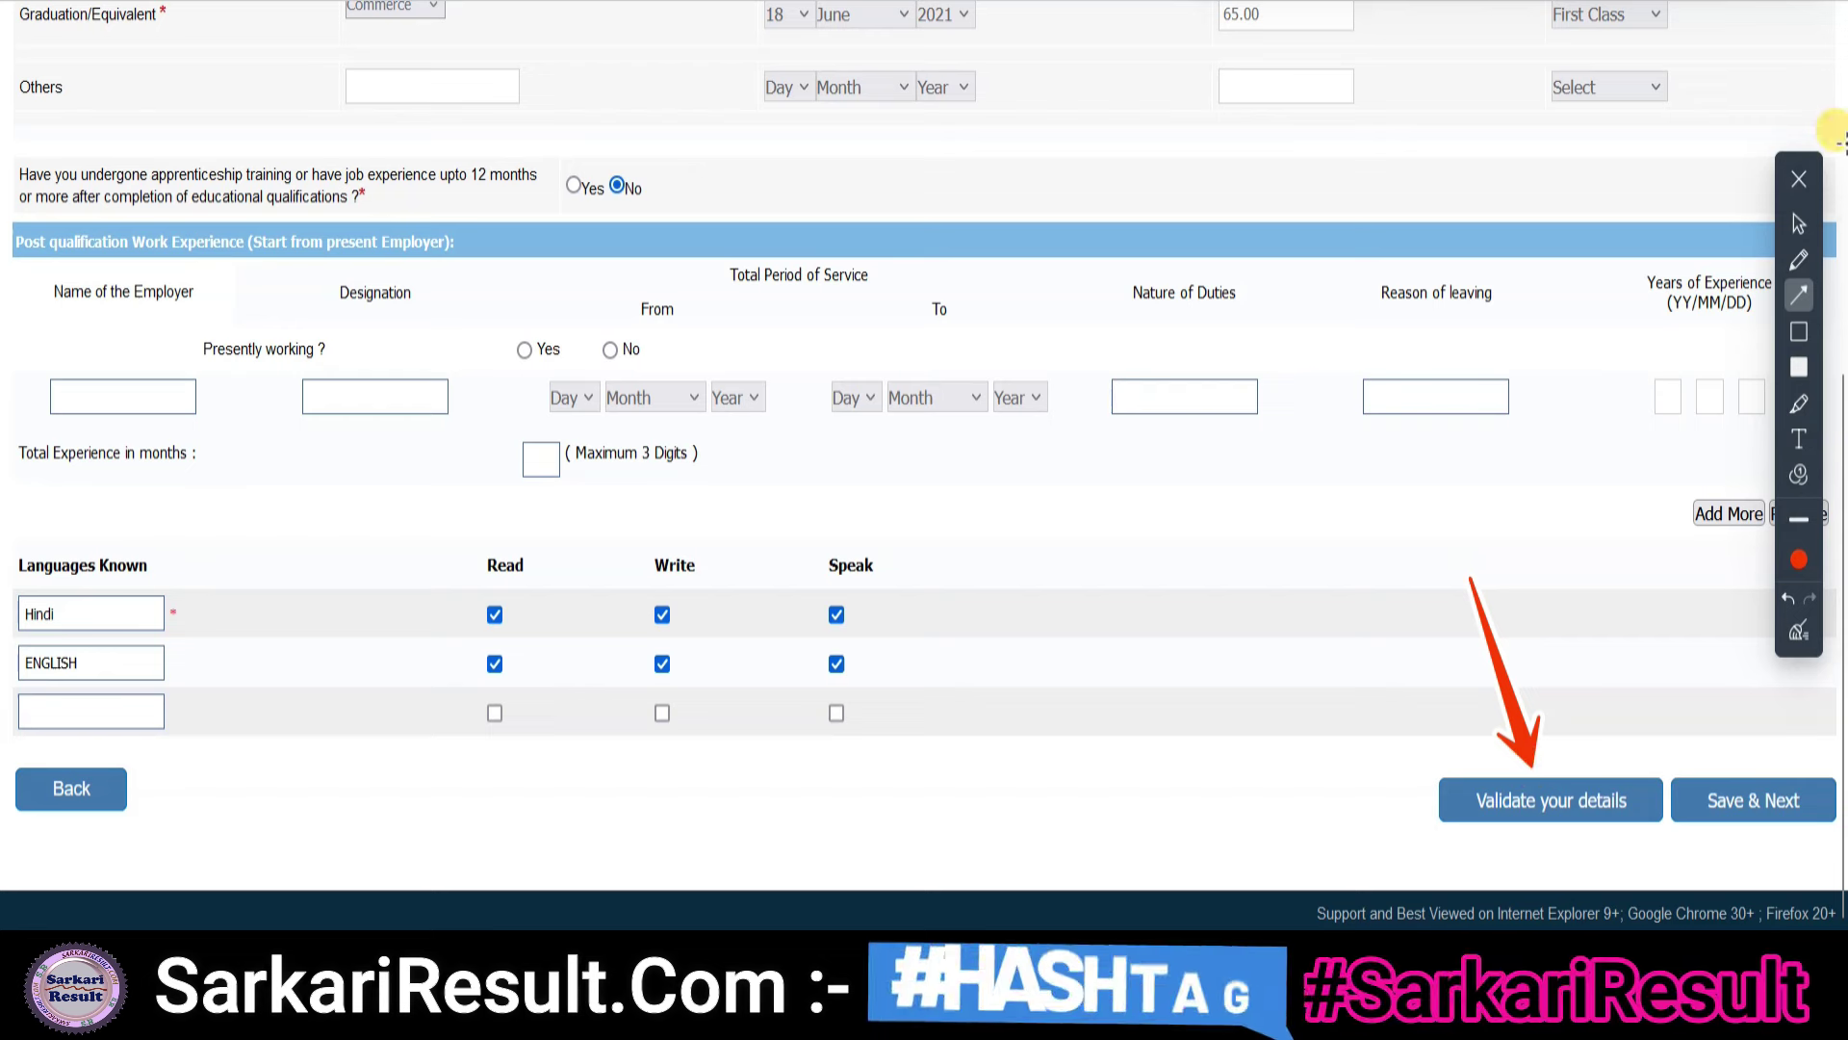
click(1799, 223)
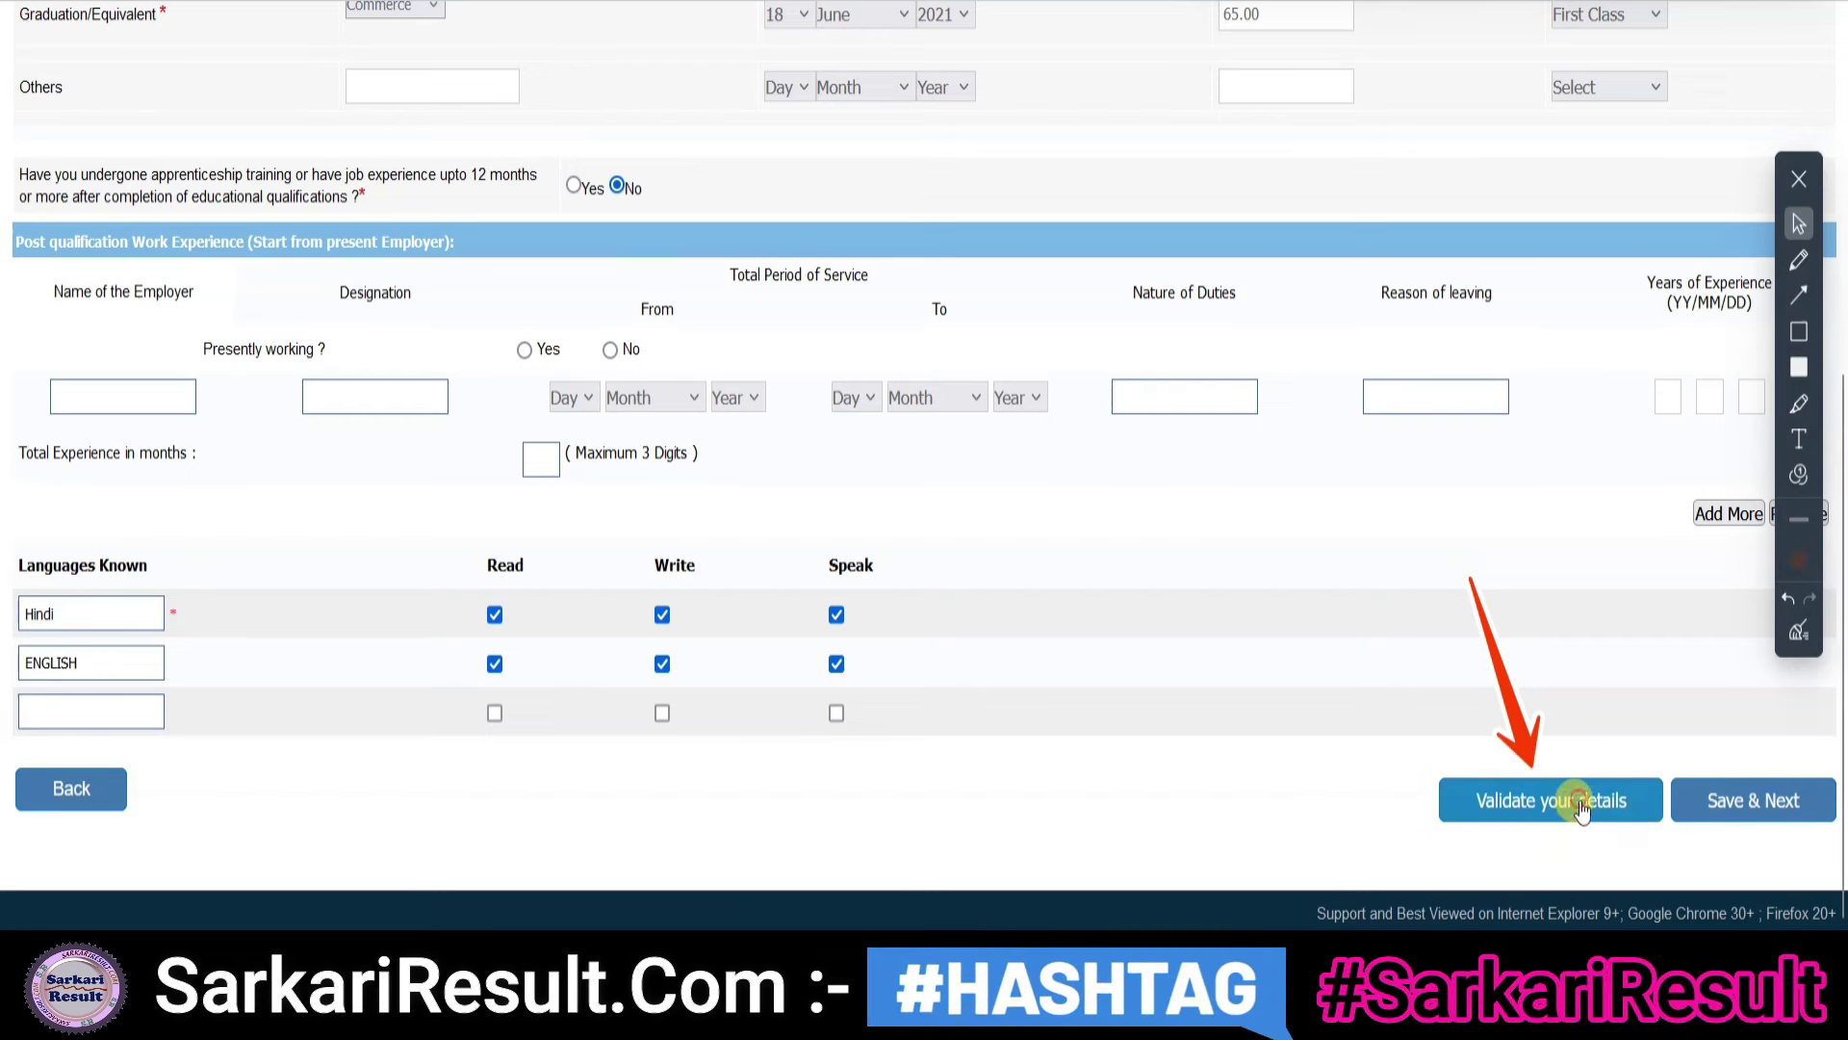
click(1579, 805)
click(1118, 517)
click(1799, 295)
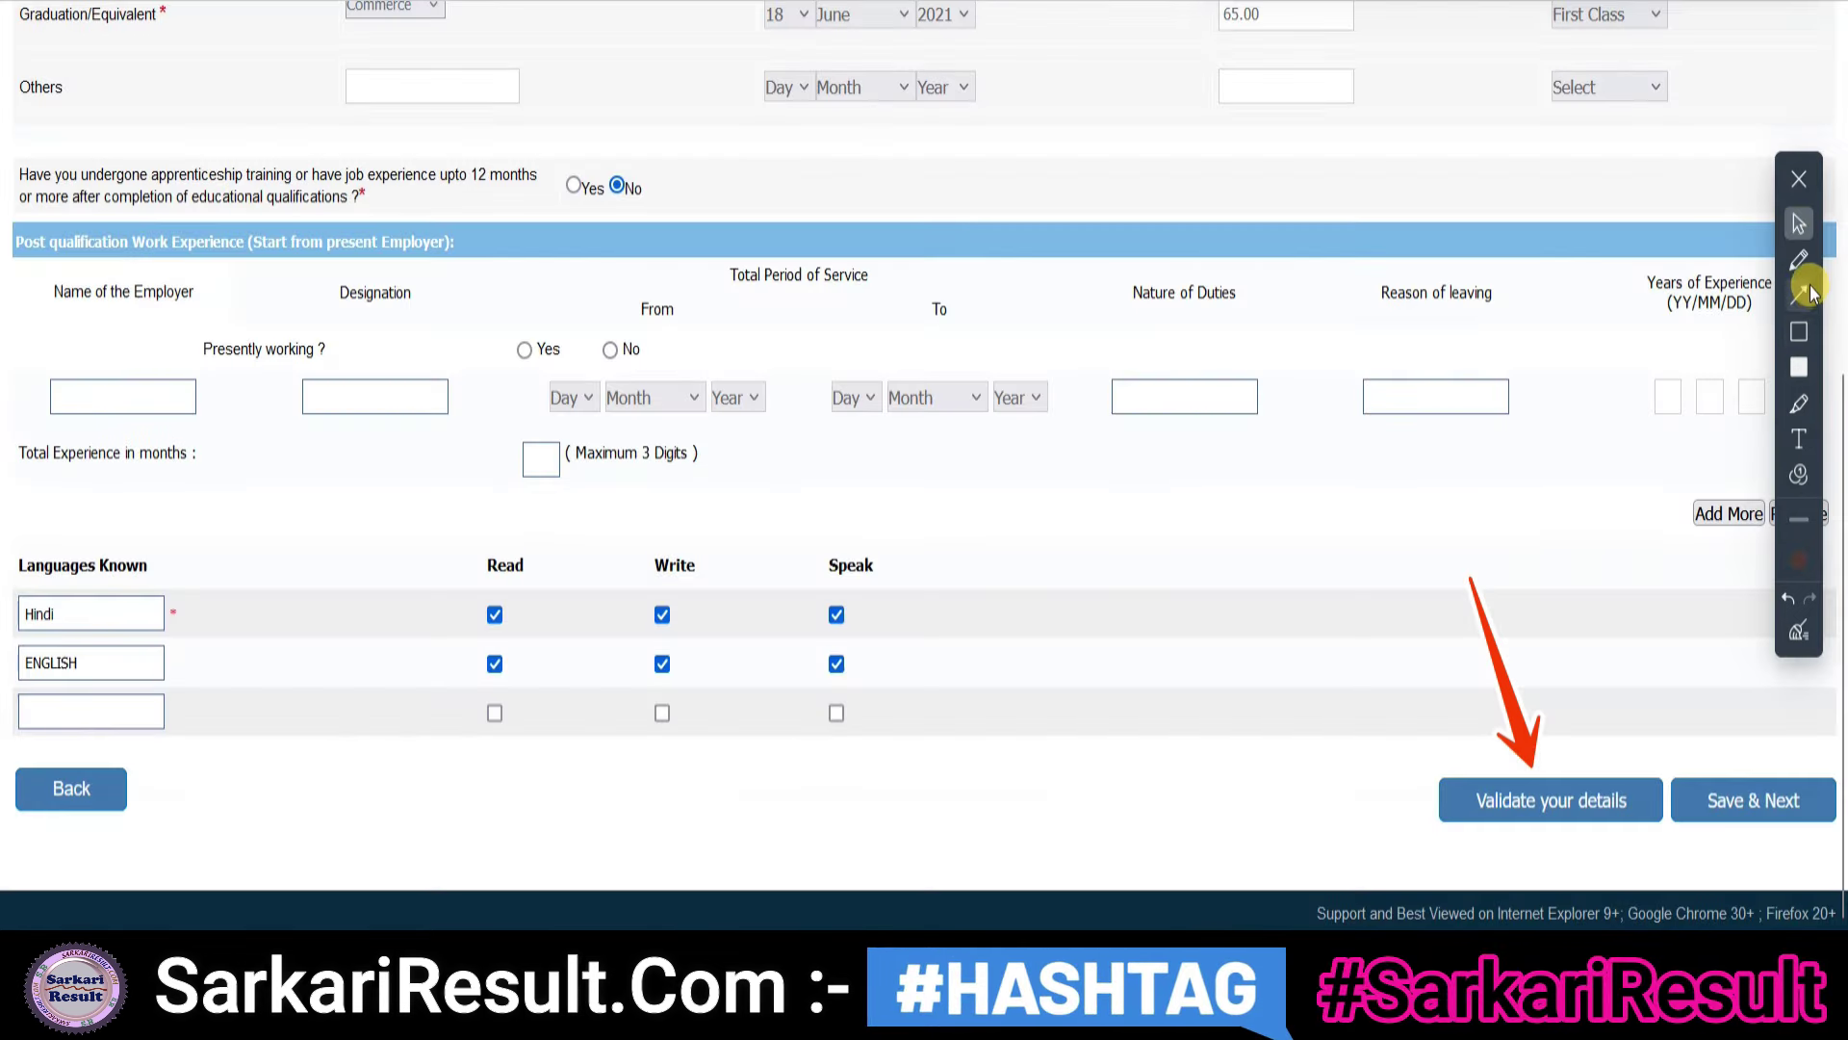
drag(1543, 521, 1712, 778)
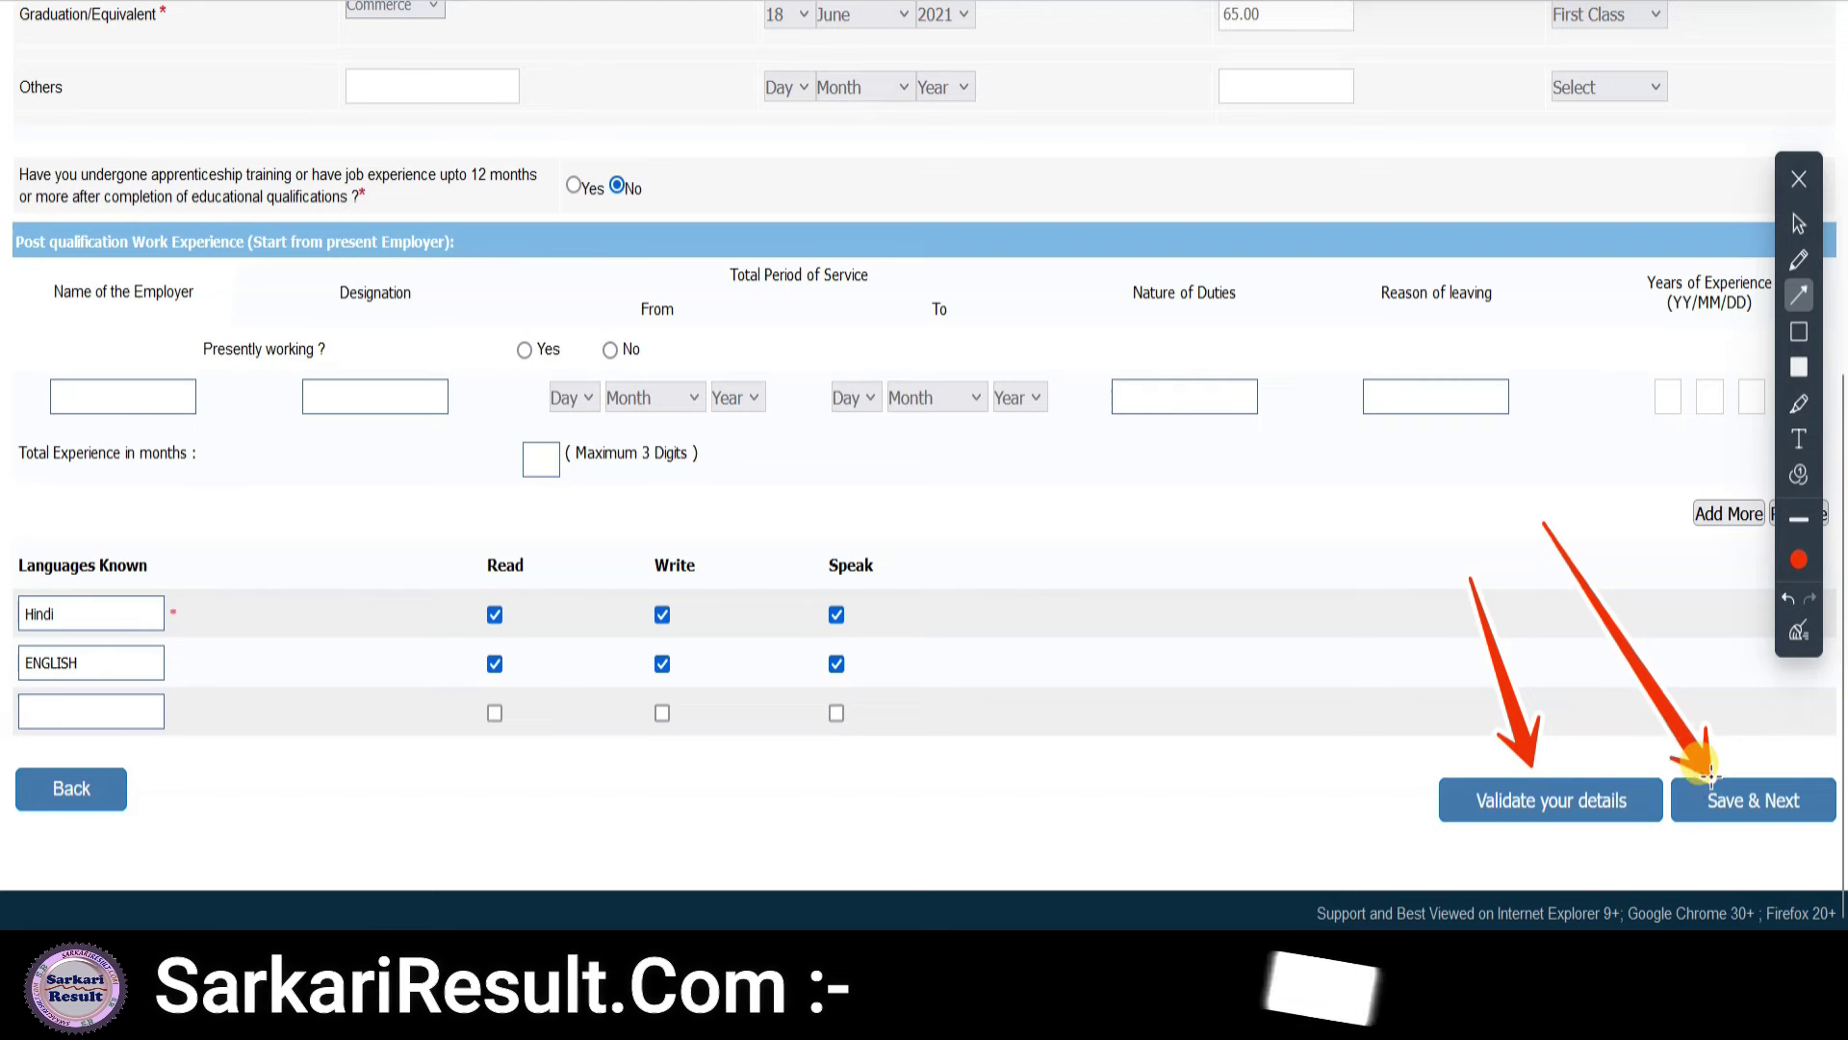
click(1801, 636)
click(1799, 223)
click(1747, 802)
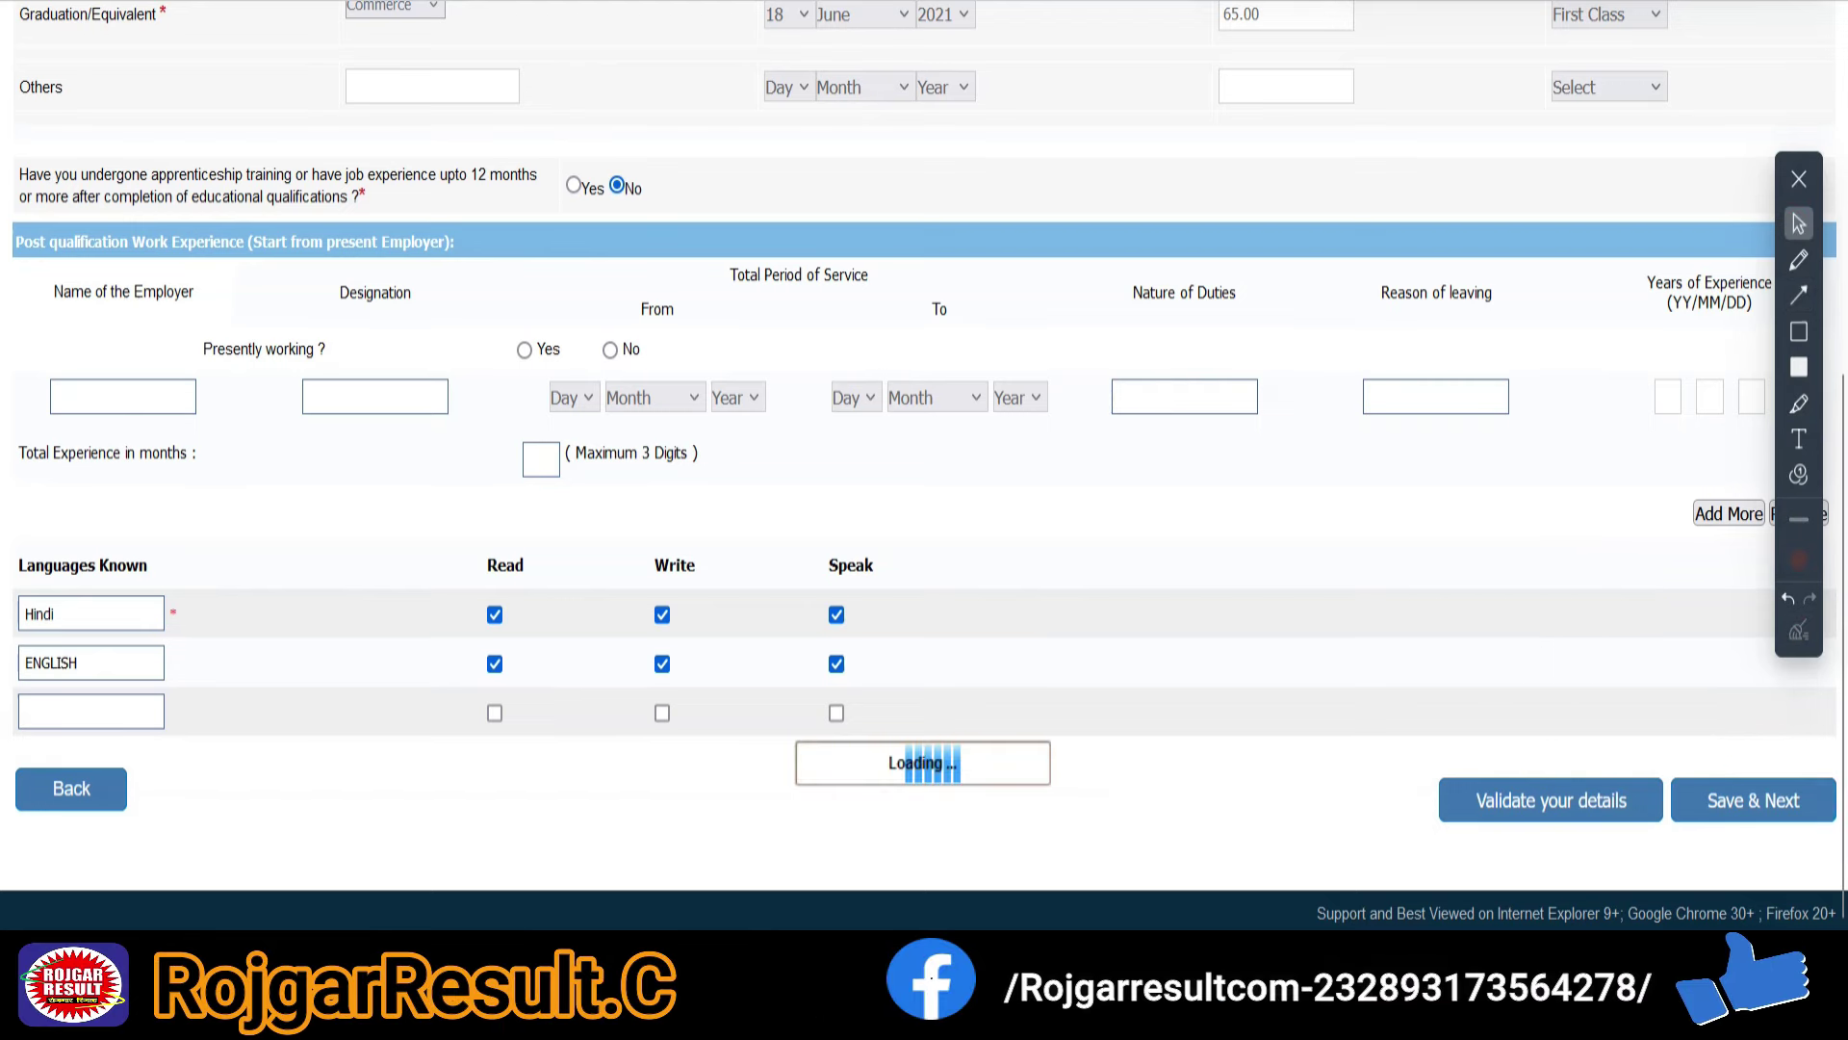
click(1799, 294)
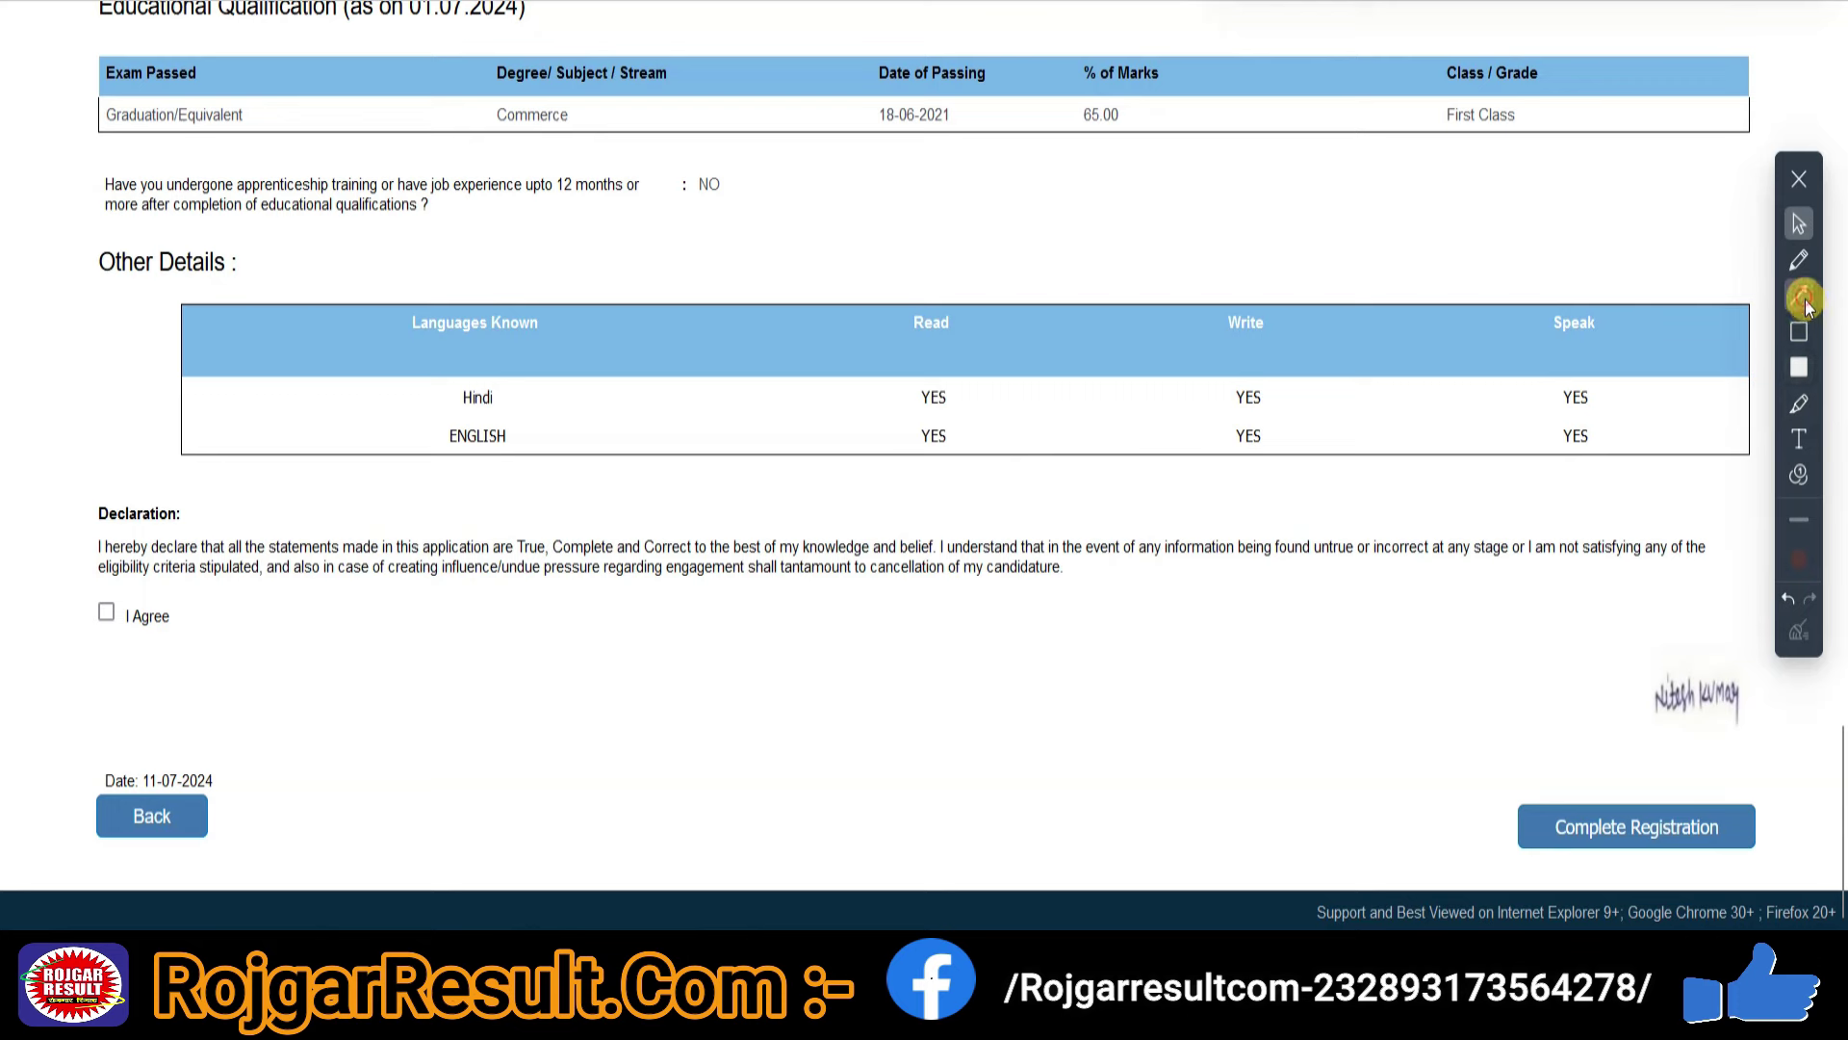
- Agree to the declaration and complete registration, arriving at the Documents Upload List
drag(414, 460, 123, 587)
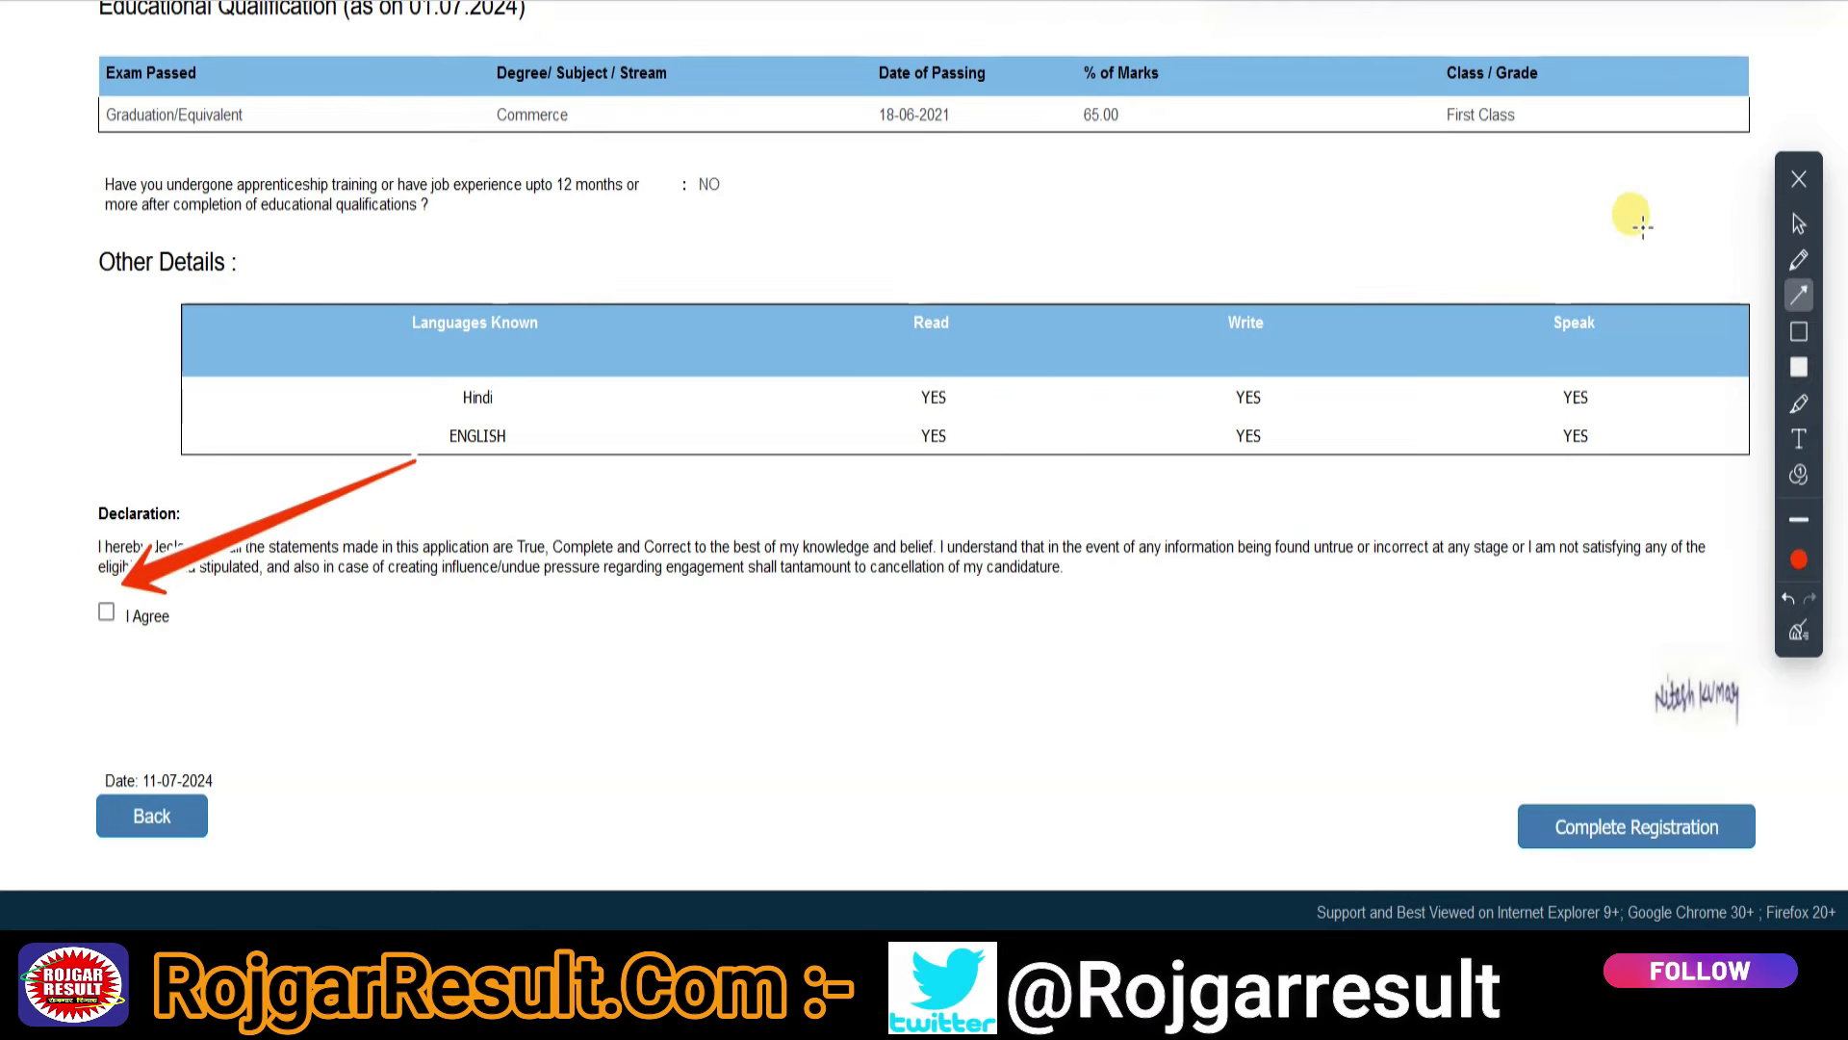
click(1799, 223)
click(106, 616)
click(1799, 294)
drag(1383, 672, 1566, 797)
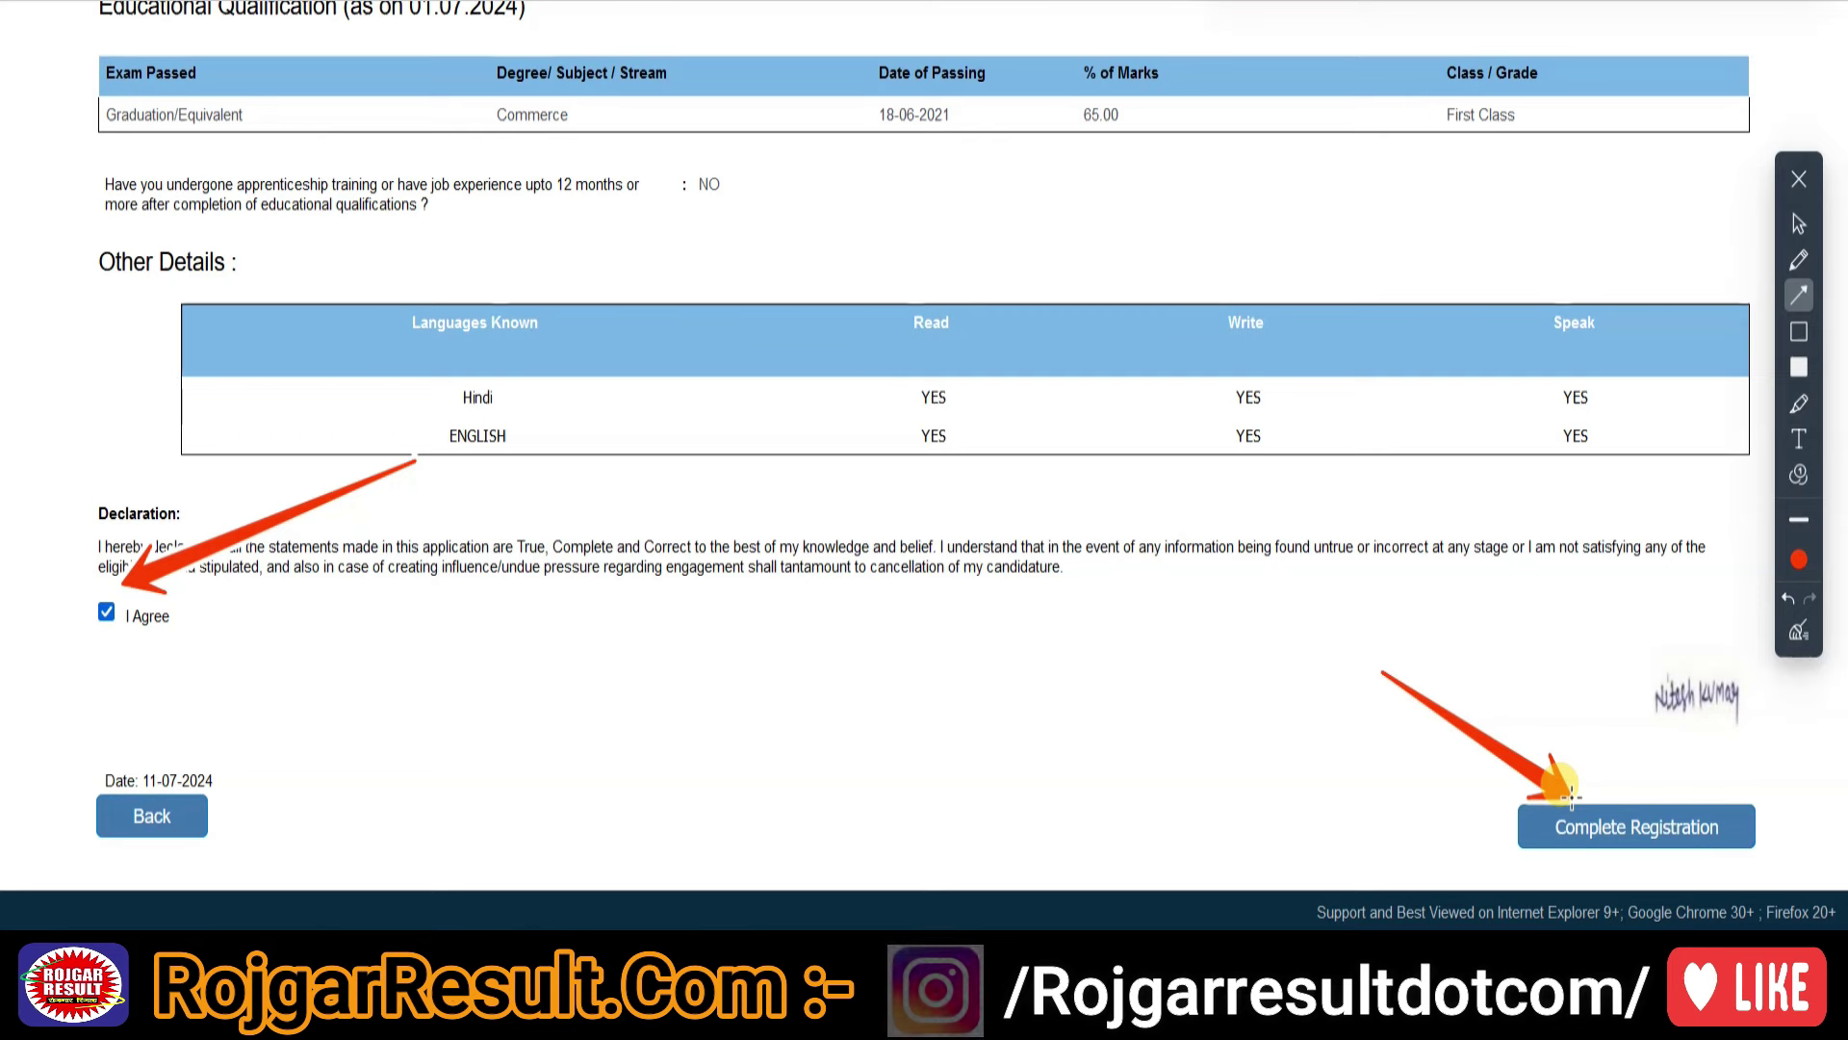
drag(450, 705, 204, 816)
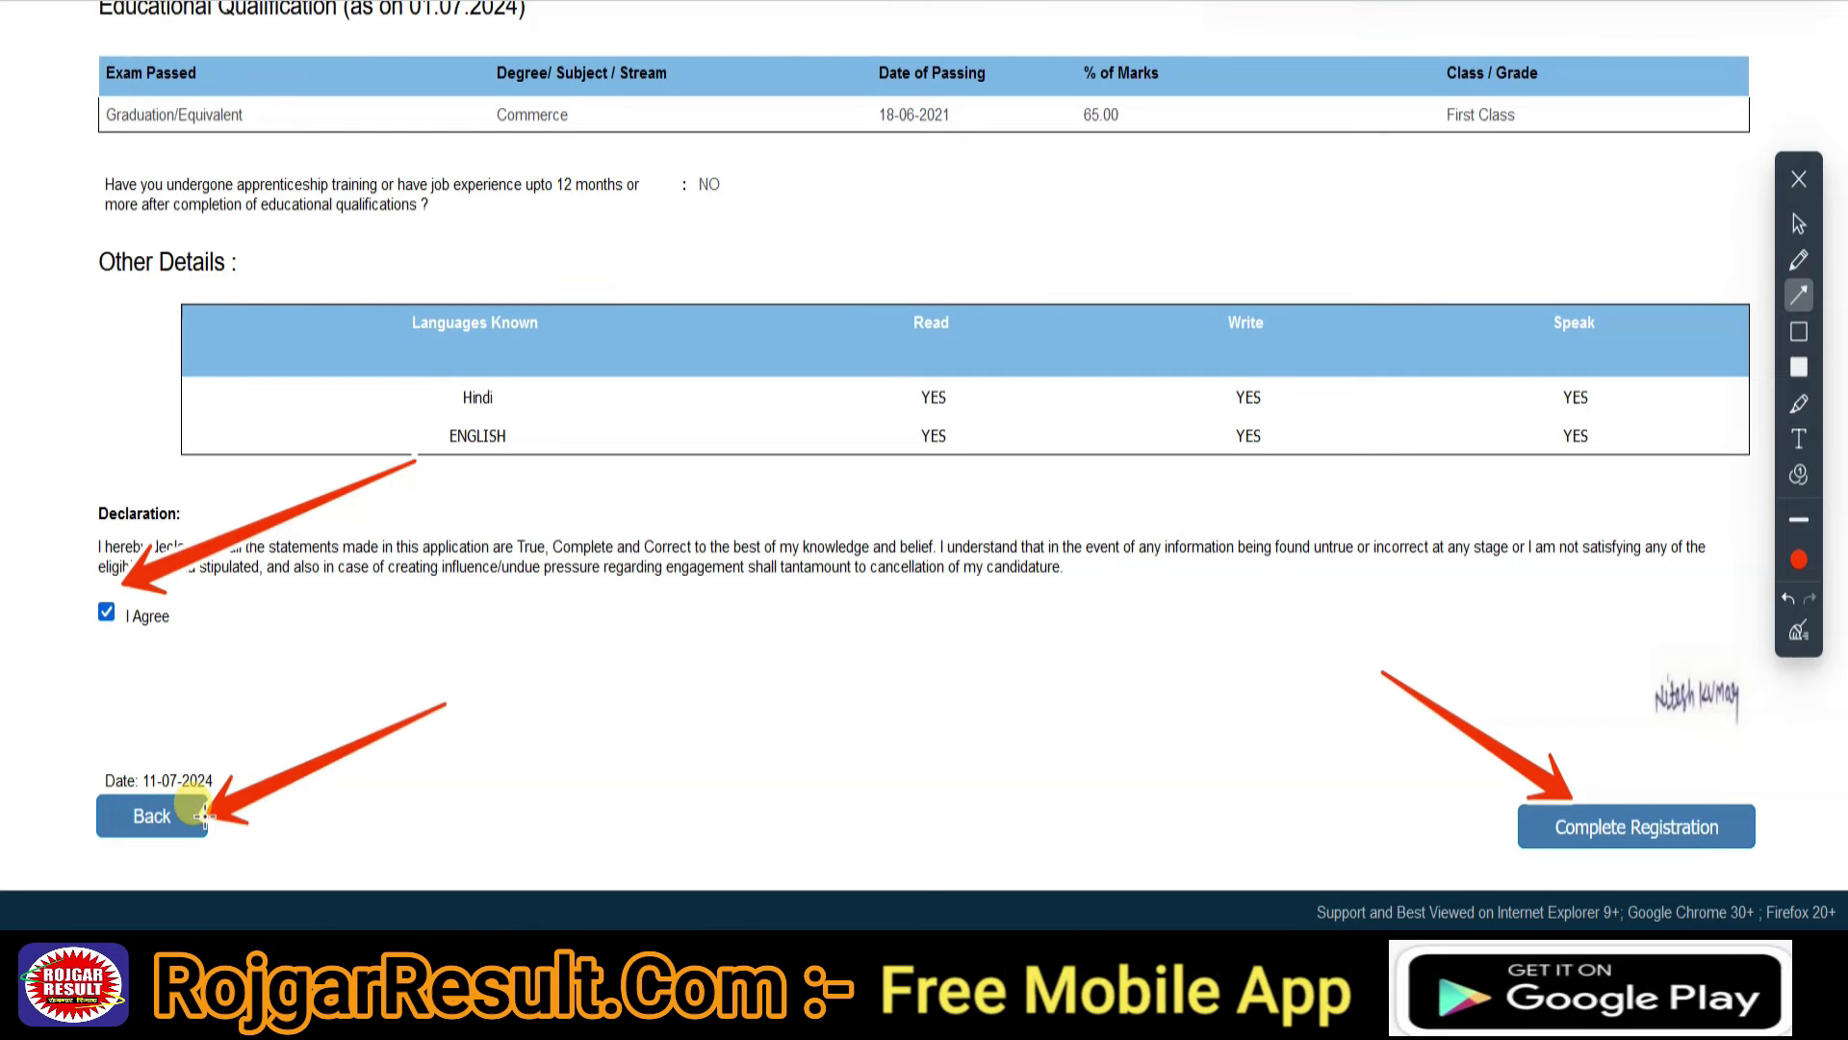
drag(1262, 843, 1525, 830)
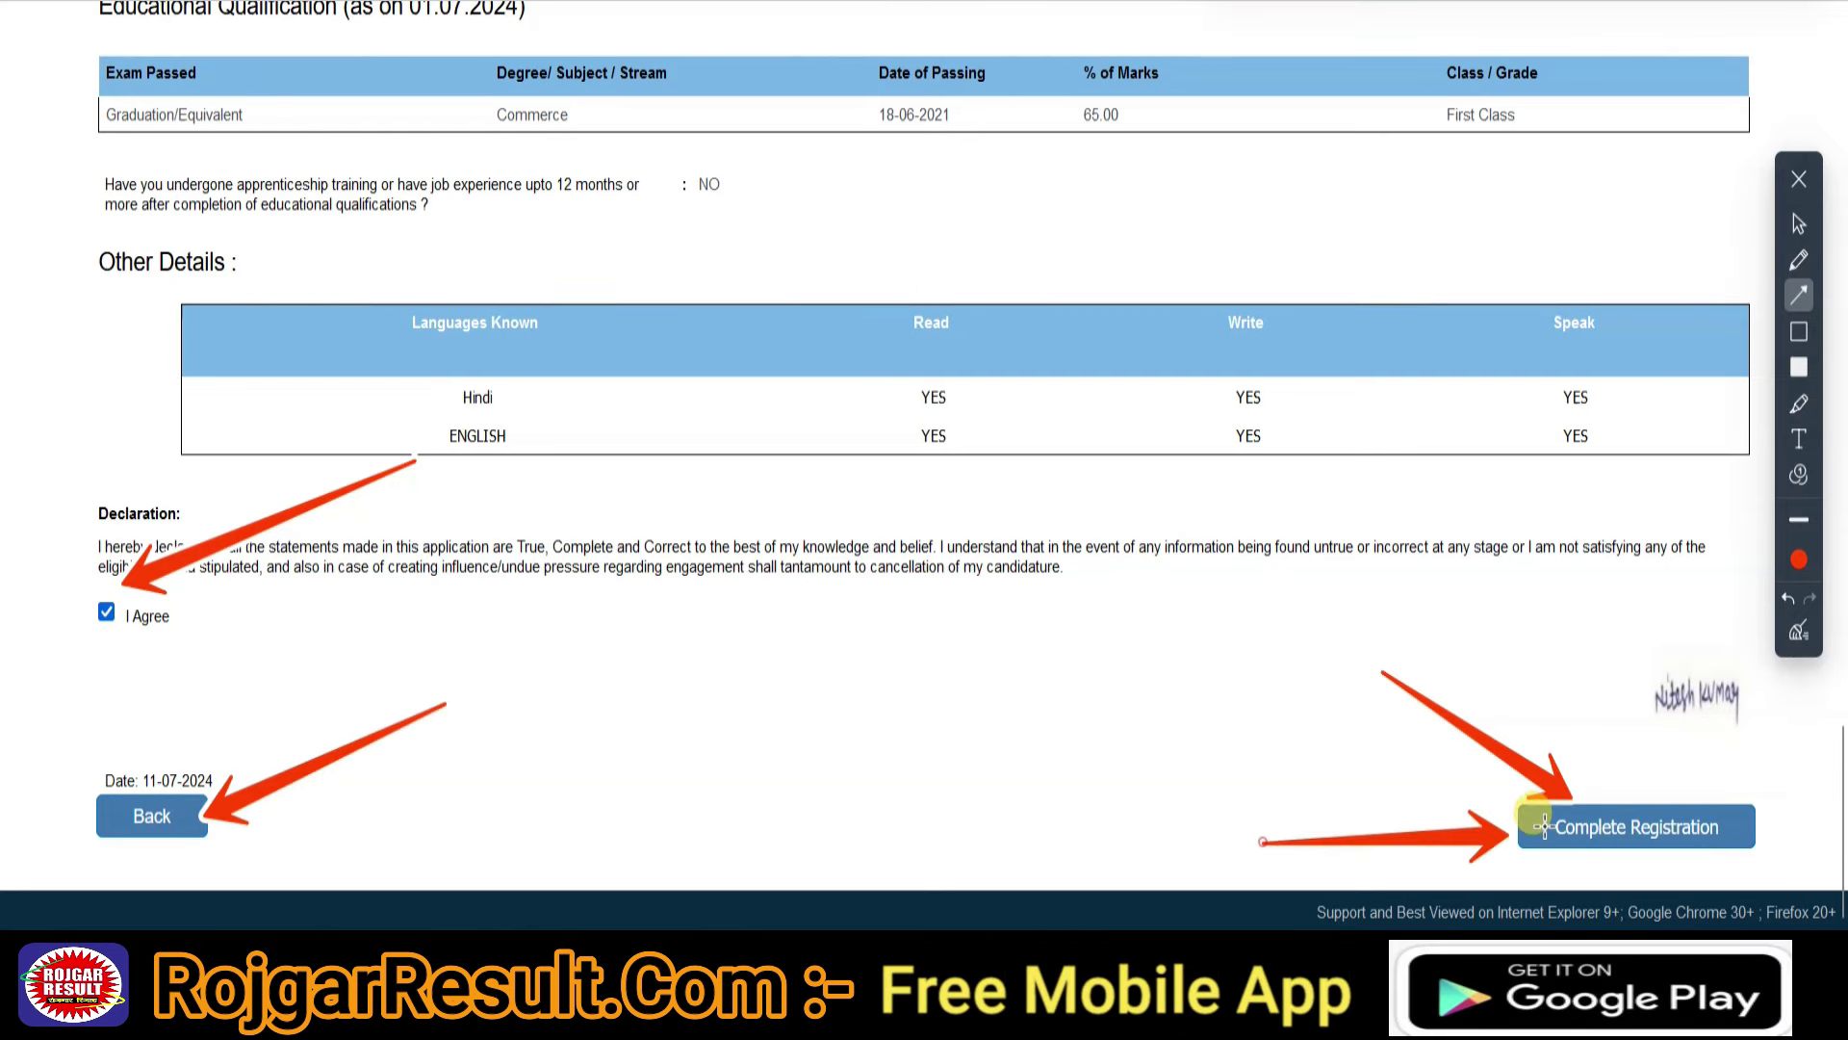
drag(1585, 662, 1627, 799)
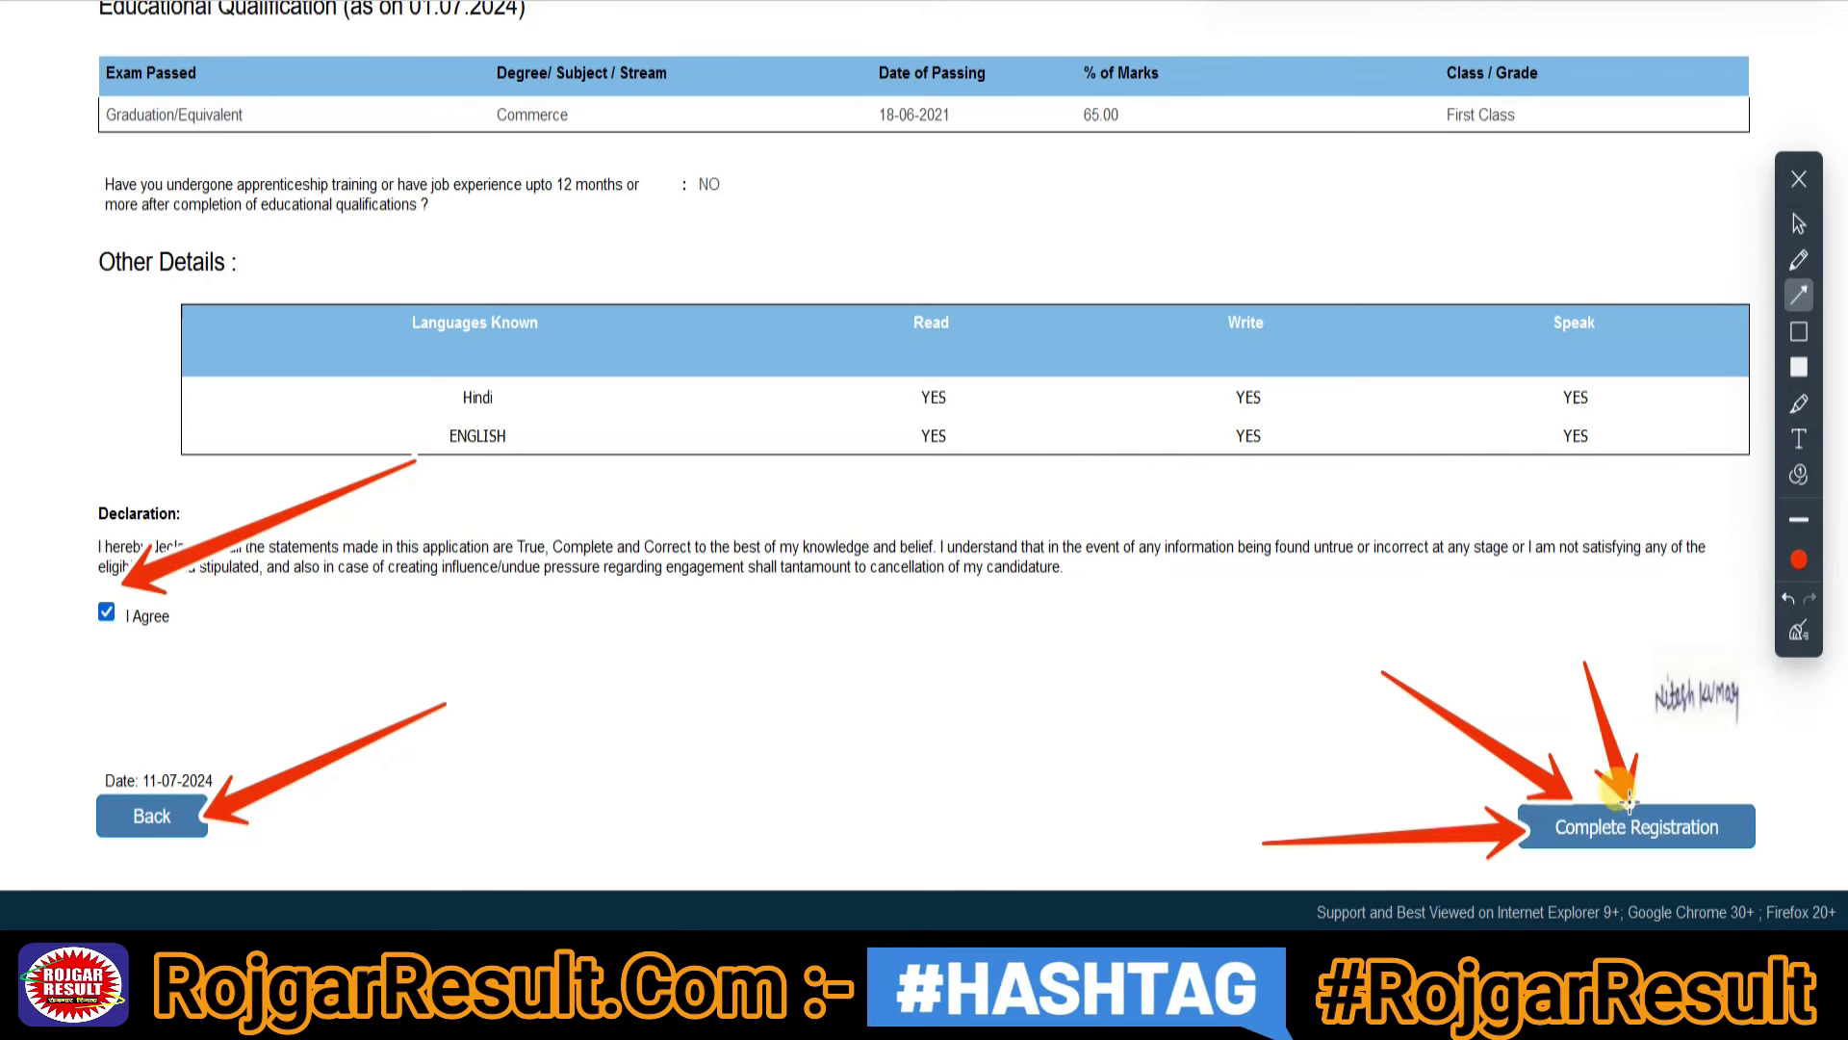
click(1799, 223)
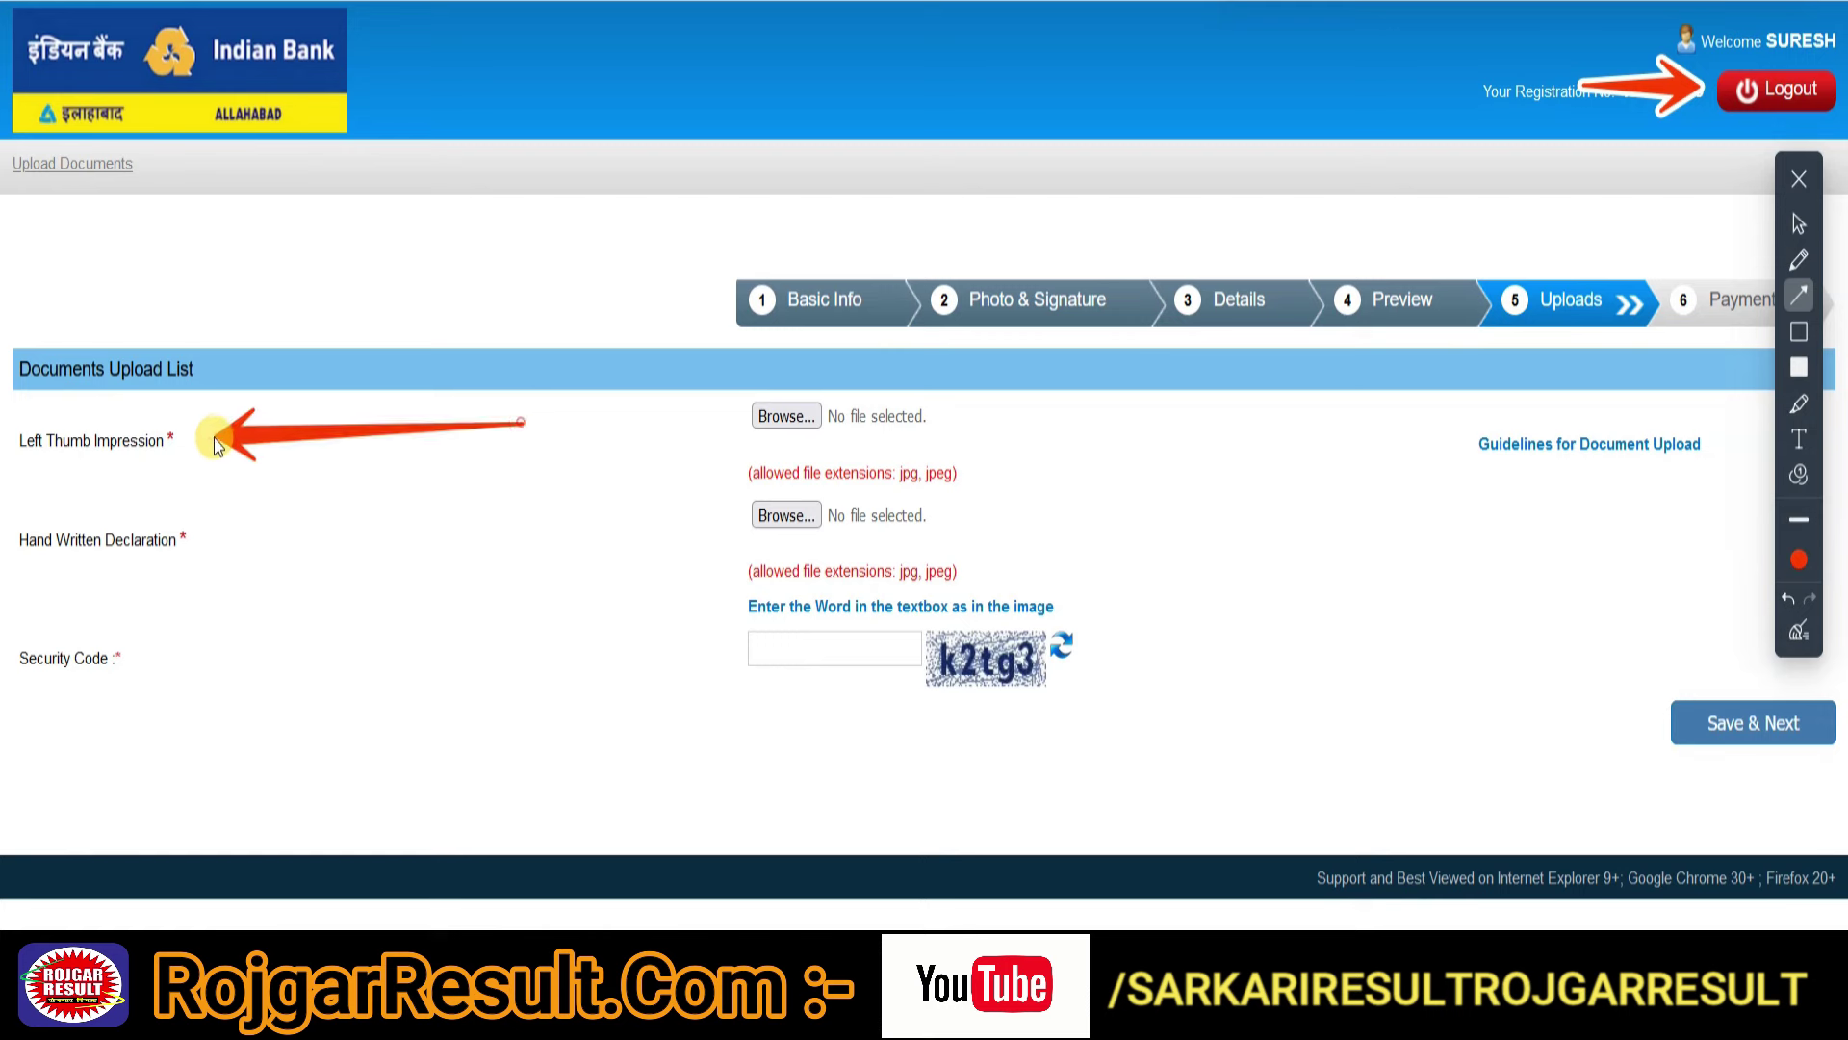
- Check the Left Thumb Impression and Hand Written Declaration fields, then view notification PDF page 14
drag(466, 514, 194, 535)
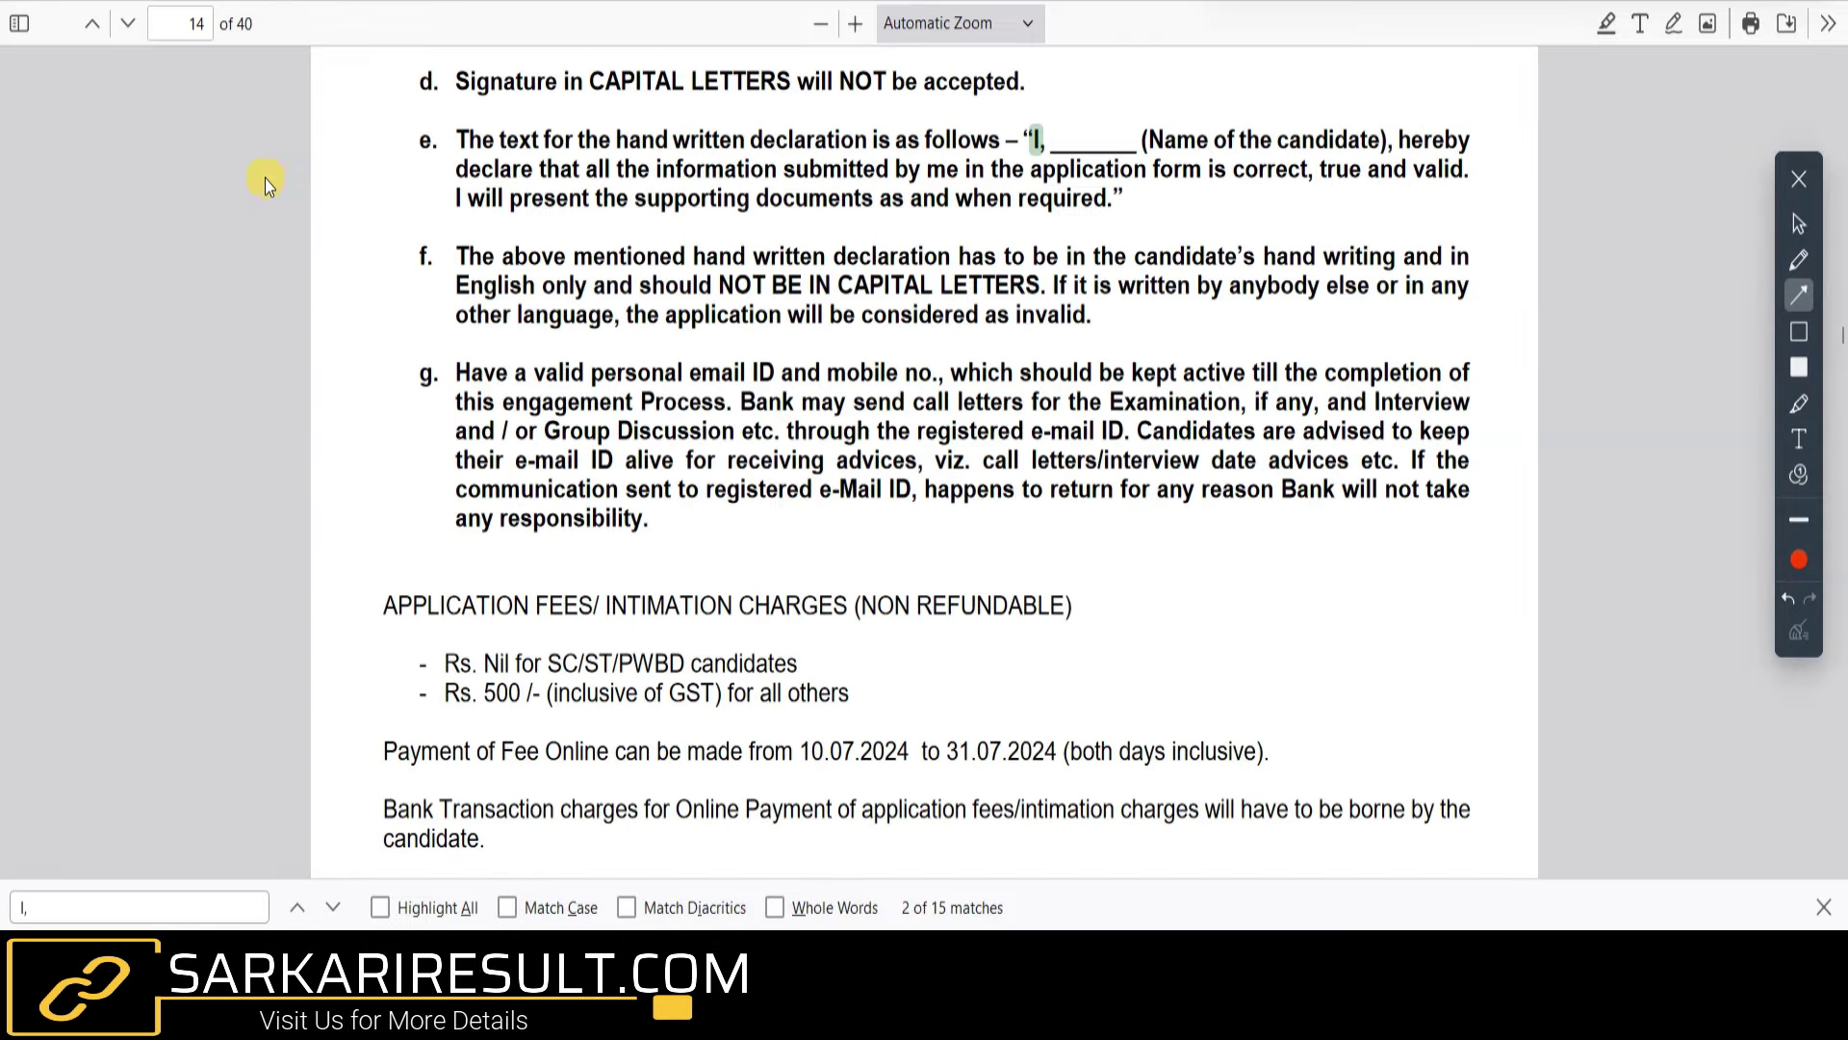
drag(71, 222, 187, 32)
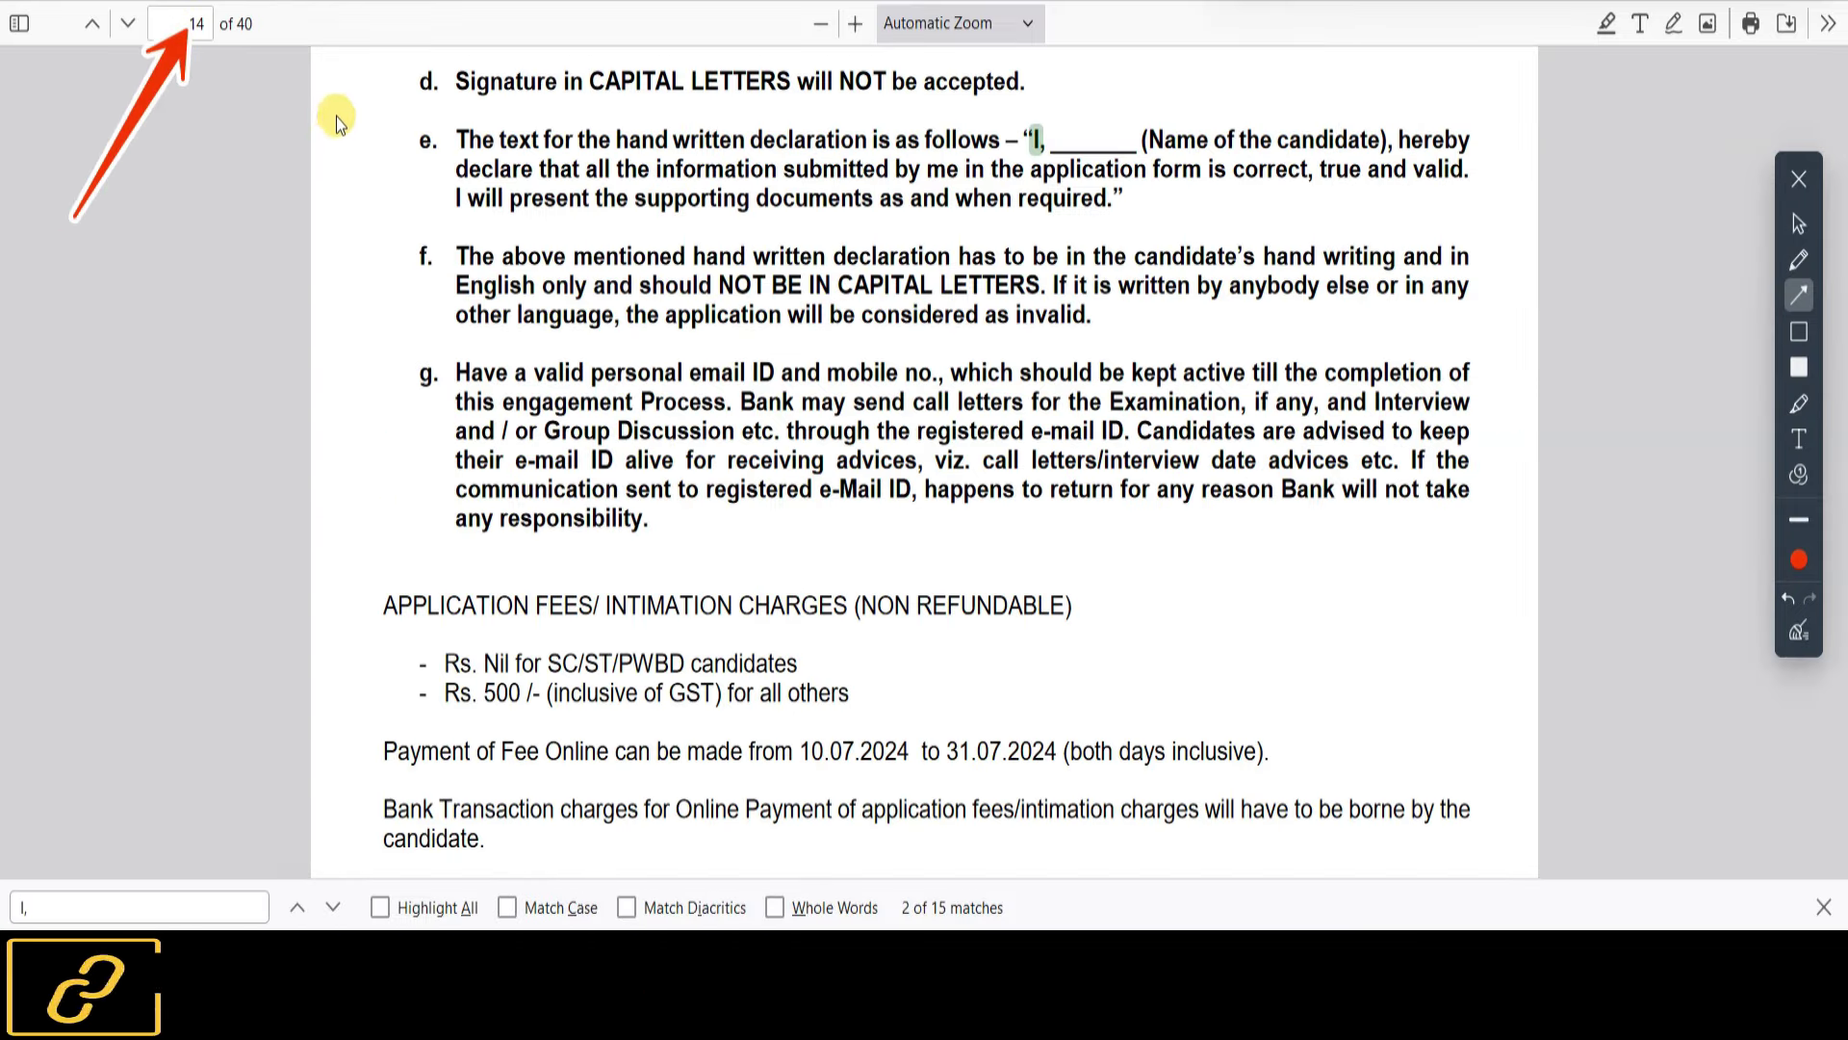
drag(326, 135, 455, 85)
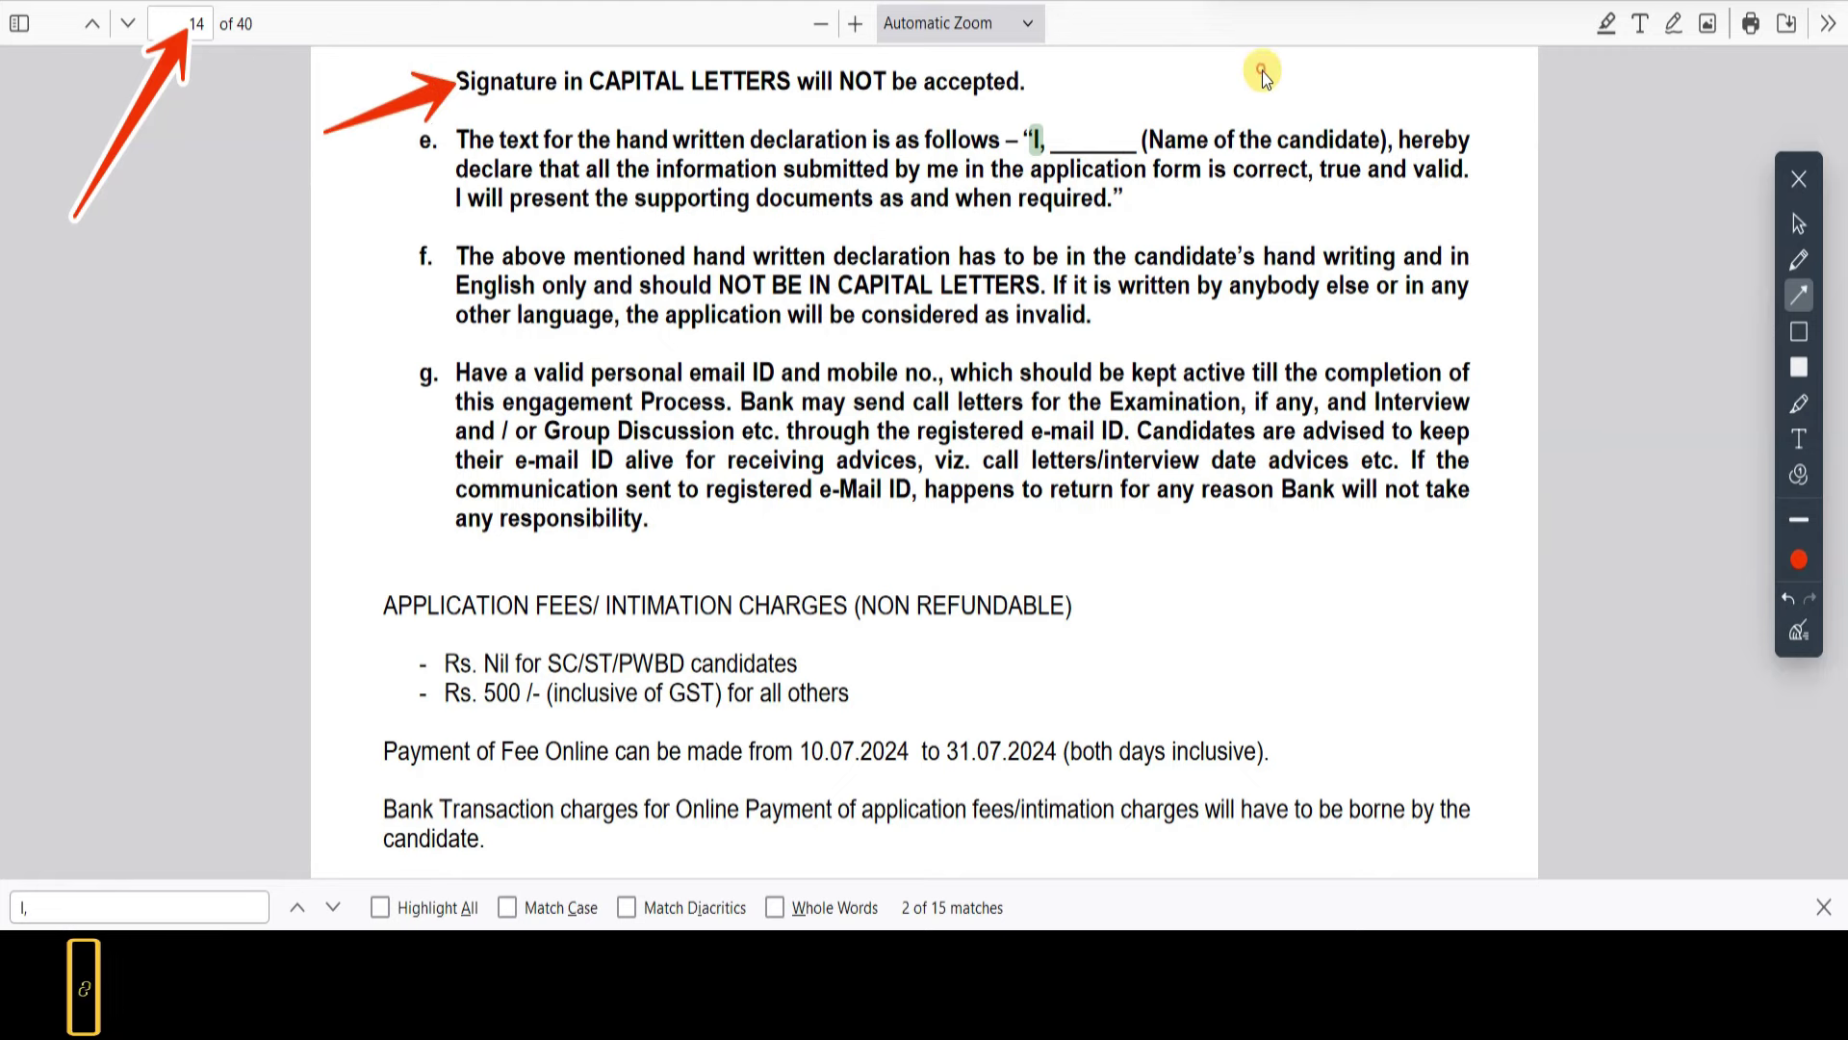
drag(1262, 71, 1073, 117)
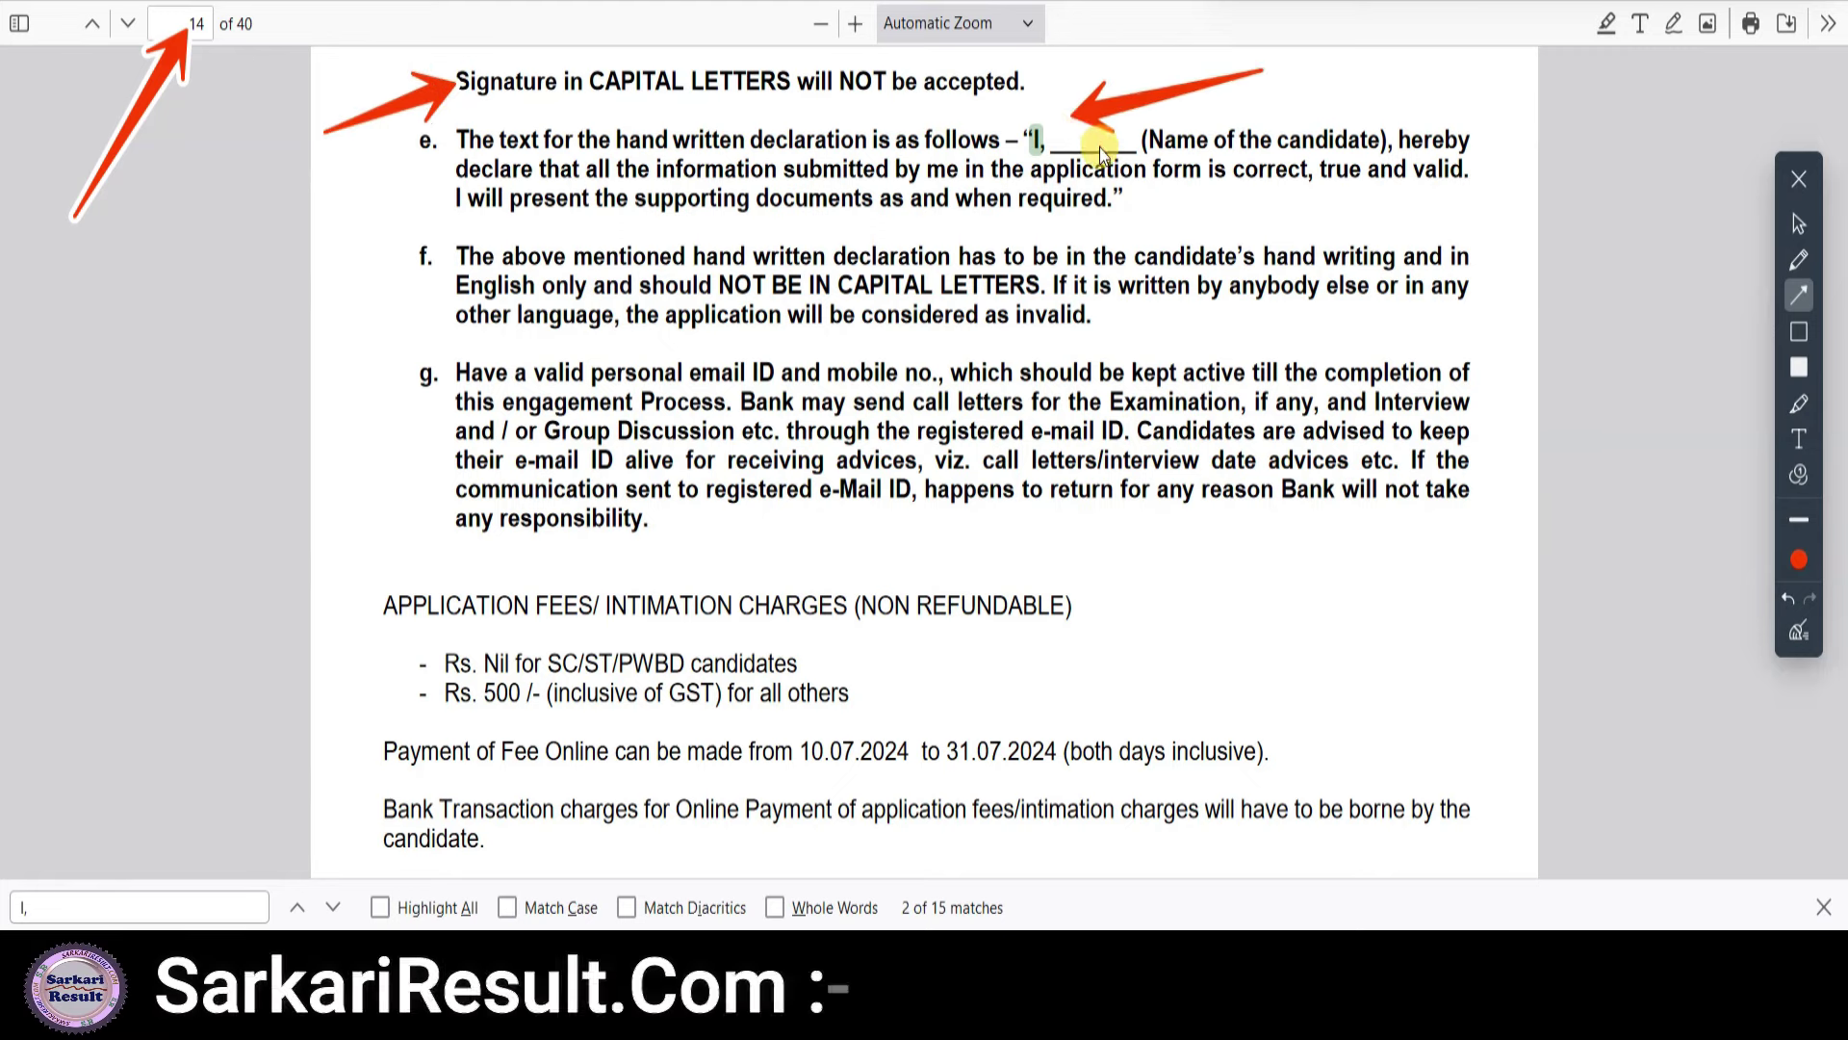